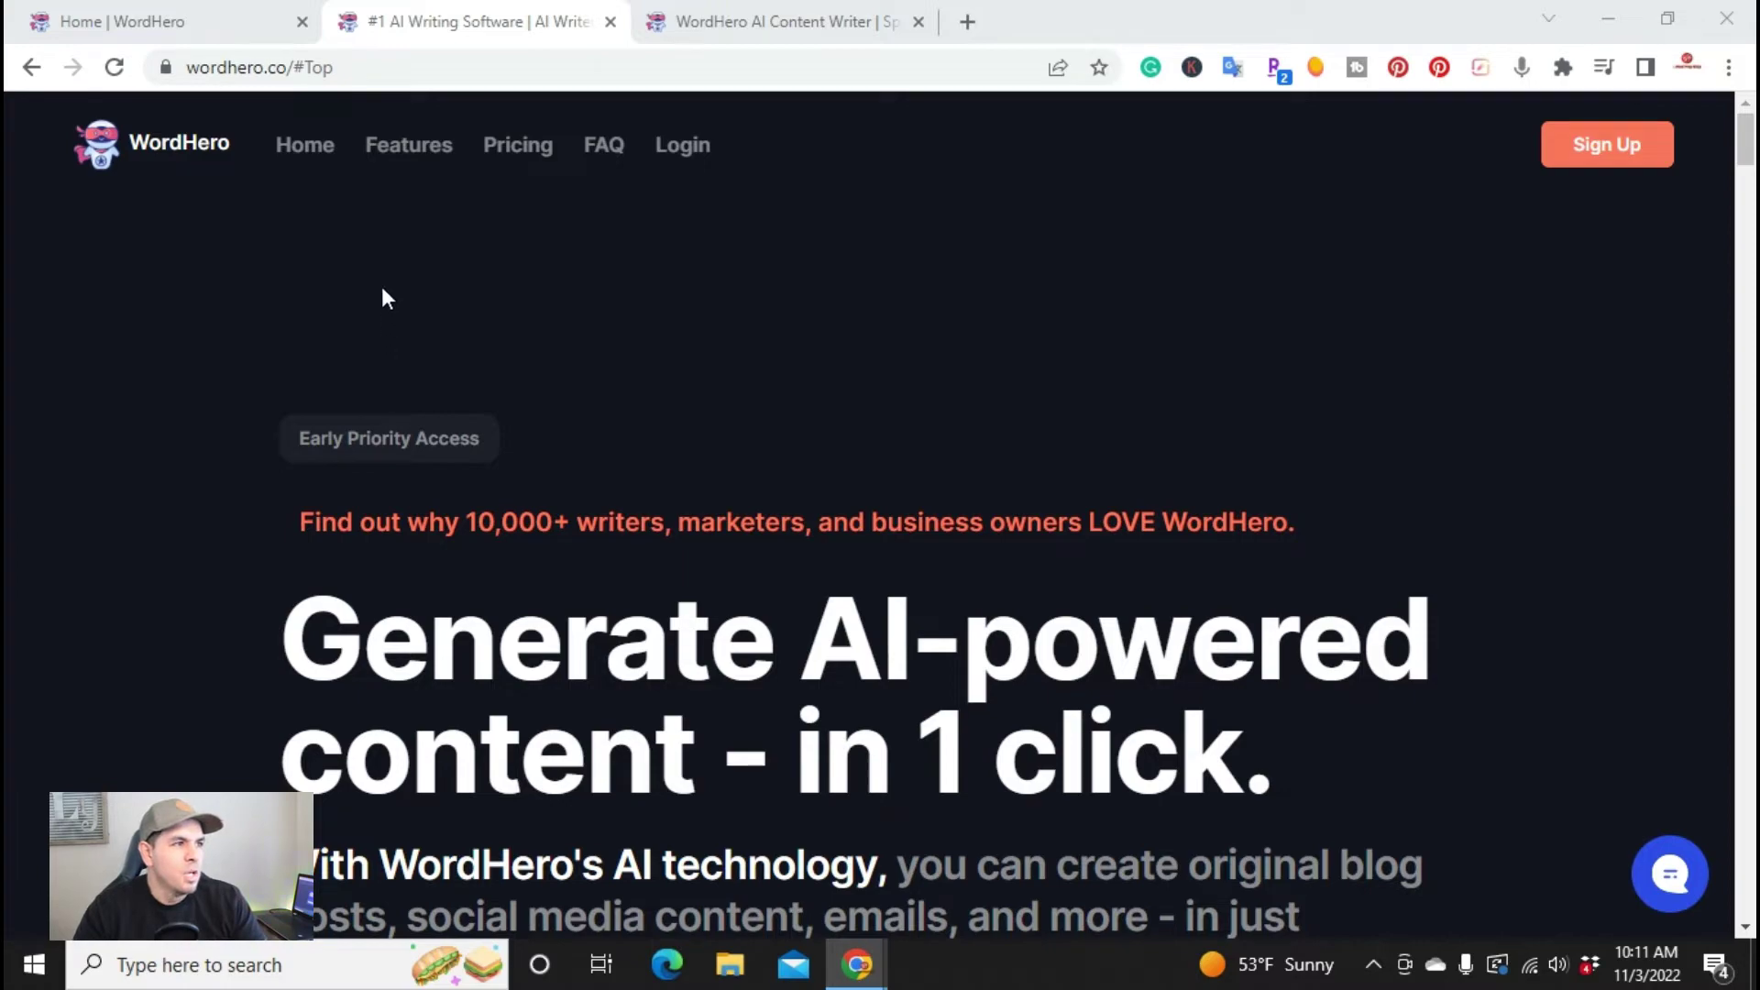
Bring up the site's pricing plans with the $49 monthly and $348 yearly offers.
{"action": "left_click", "coordinate": [517, 146]}
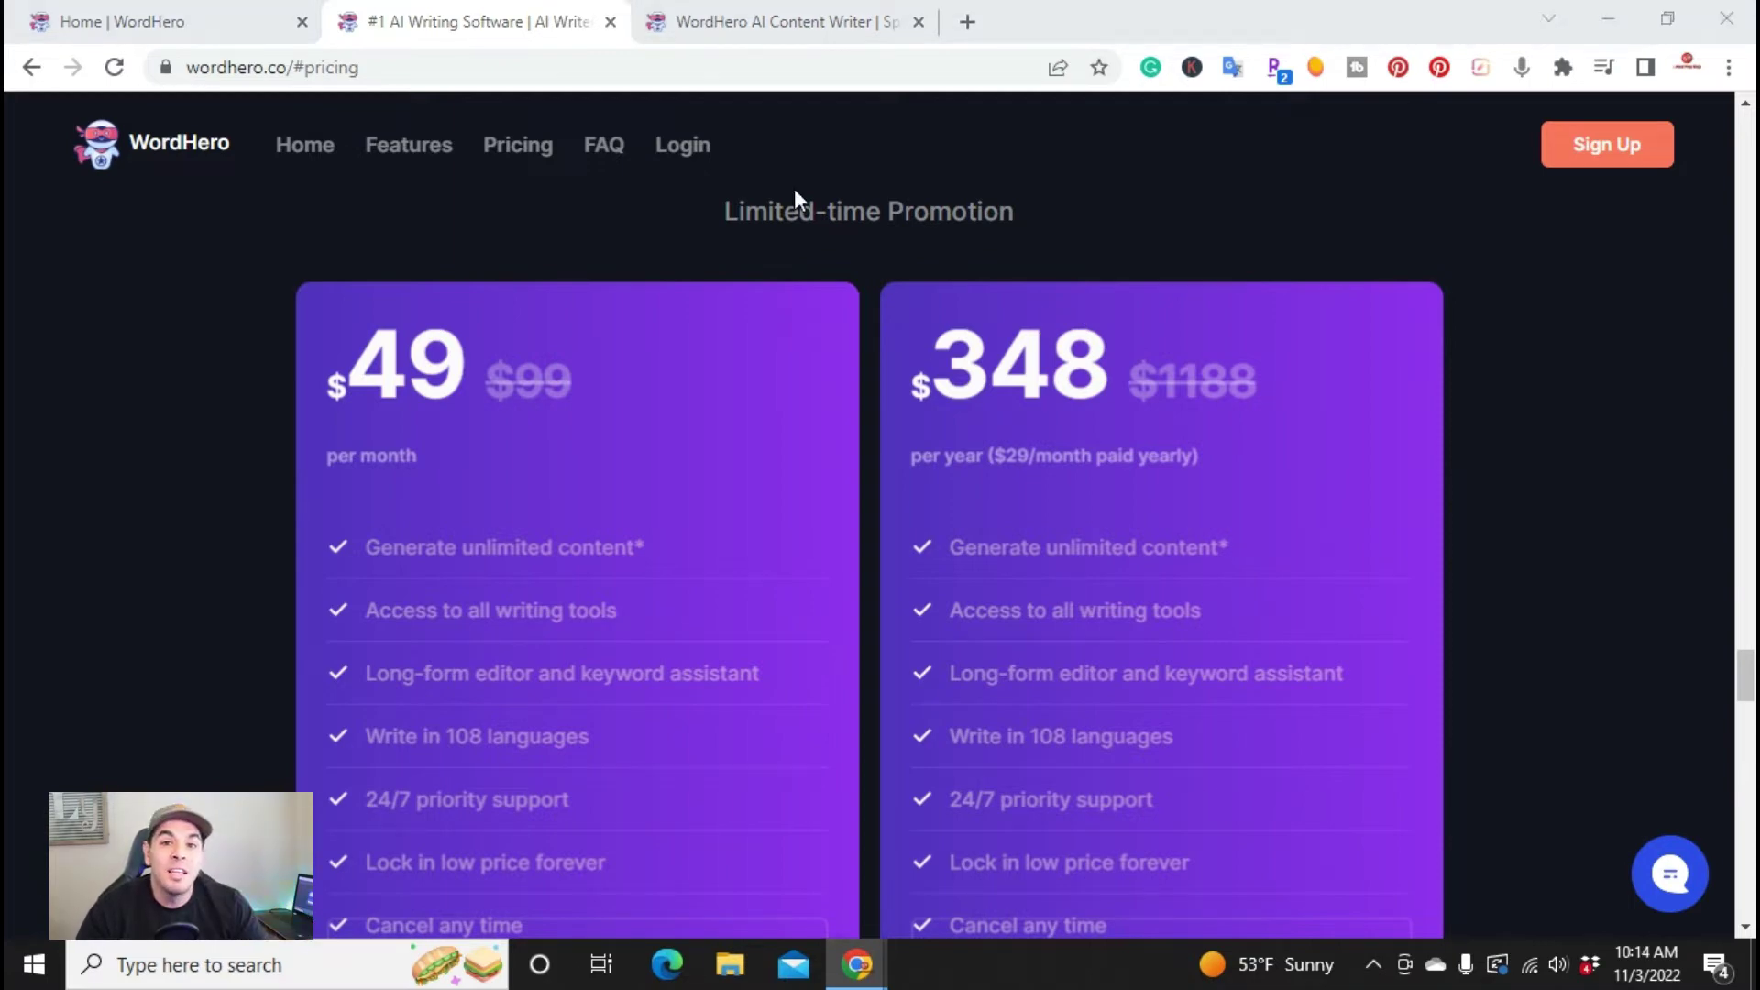
Compare the Special Lifetime Deal and regular pricing pages, then go to the signed-in Home dashboard.
{"action": "left_click", "coordinate": [785, 11]}
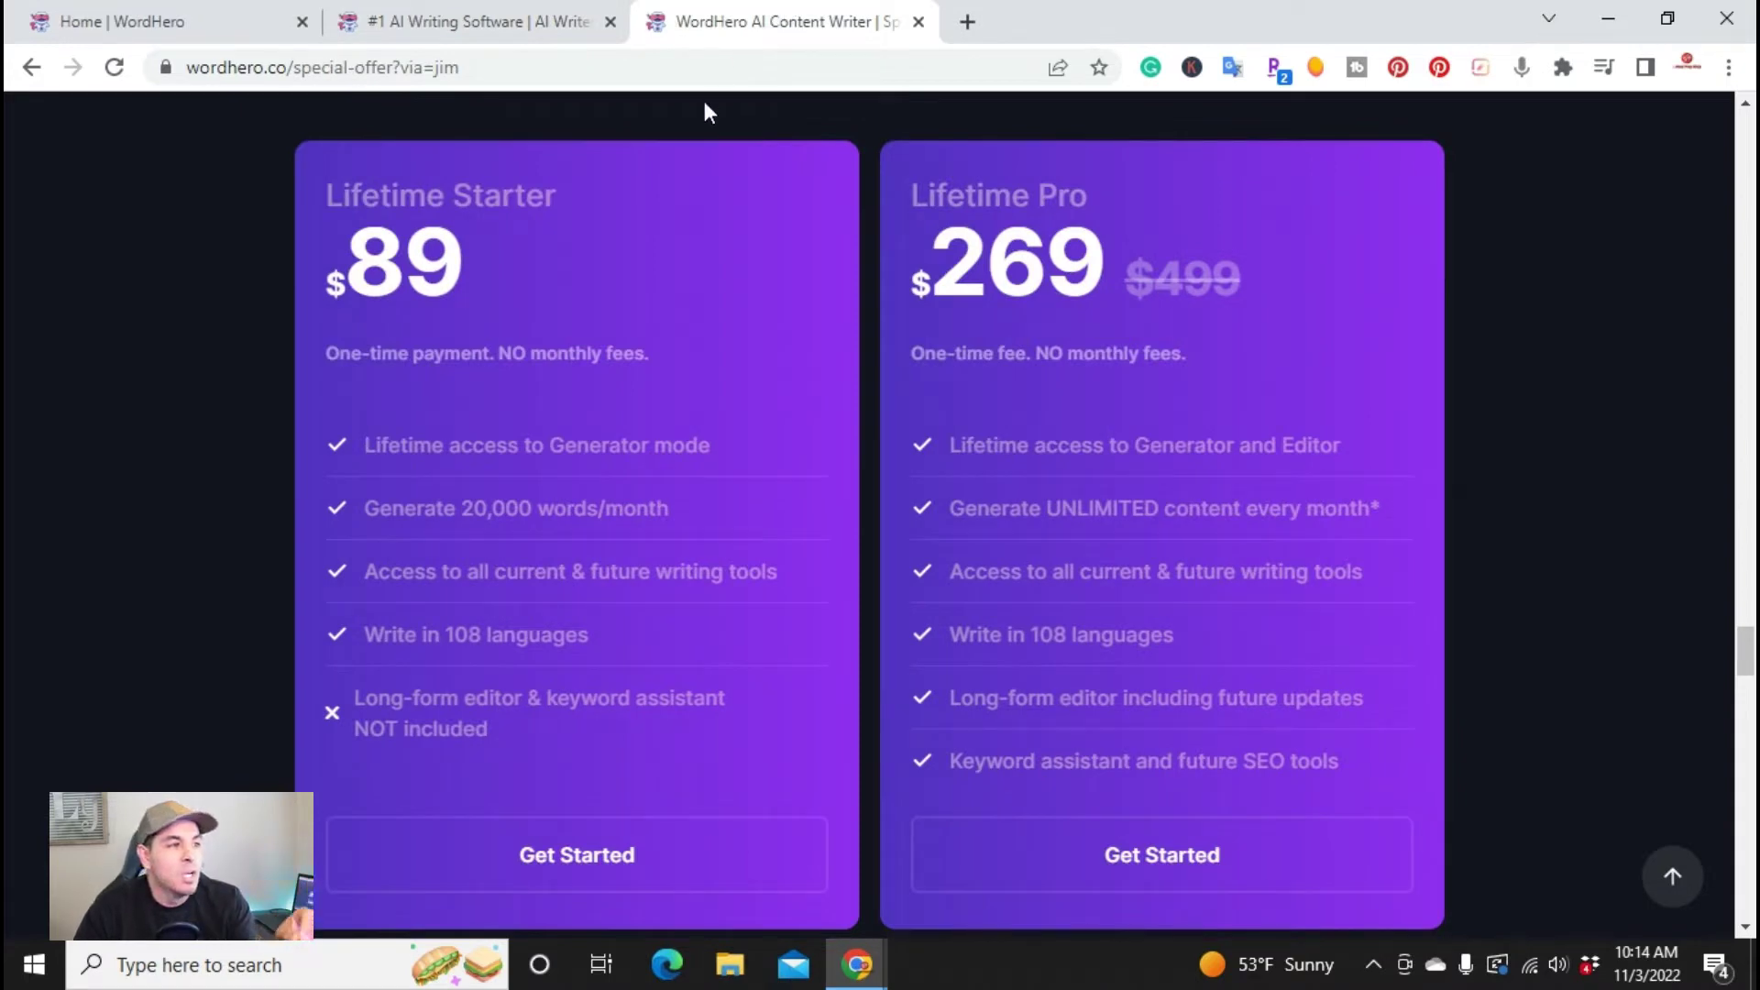
{"action": "scroll", "coordinate": [678, 326], "scroll_direction": "up", "scroll_amount": 4}
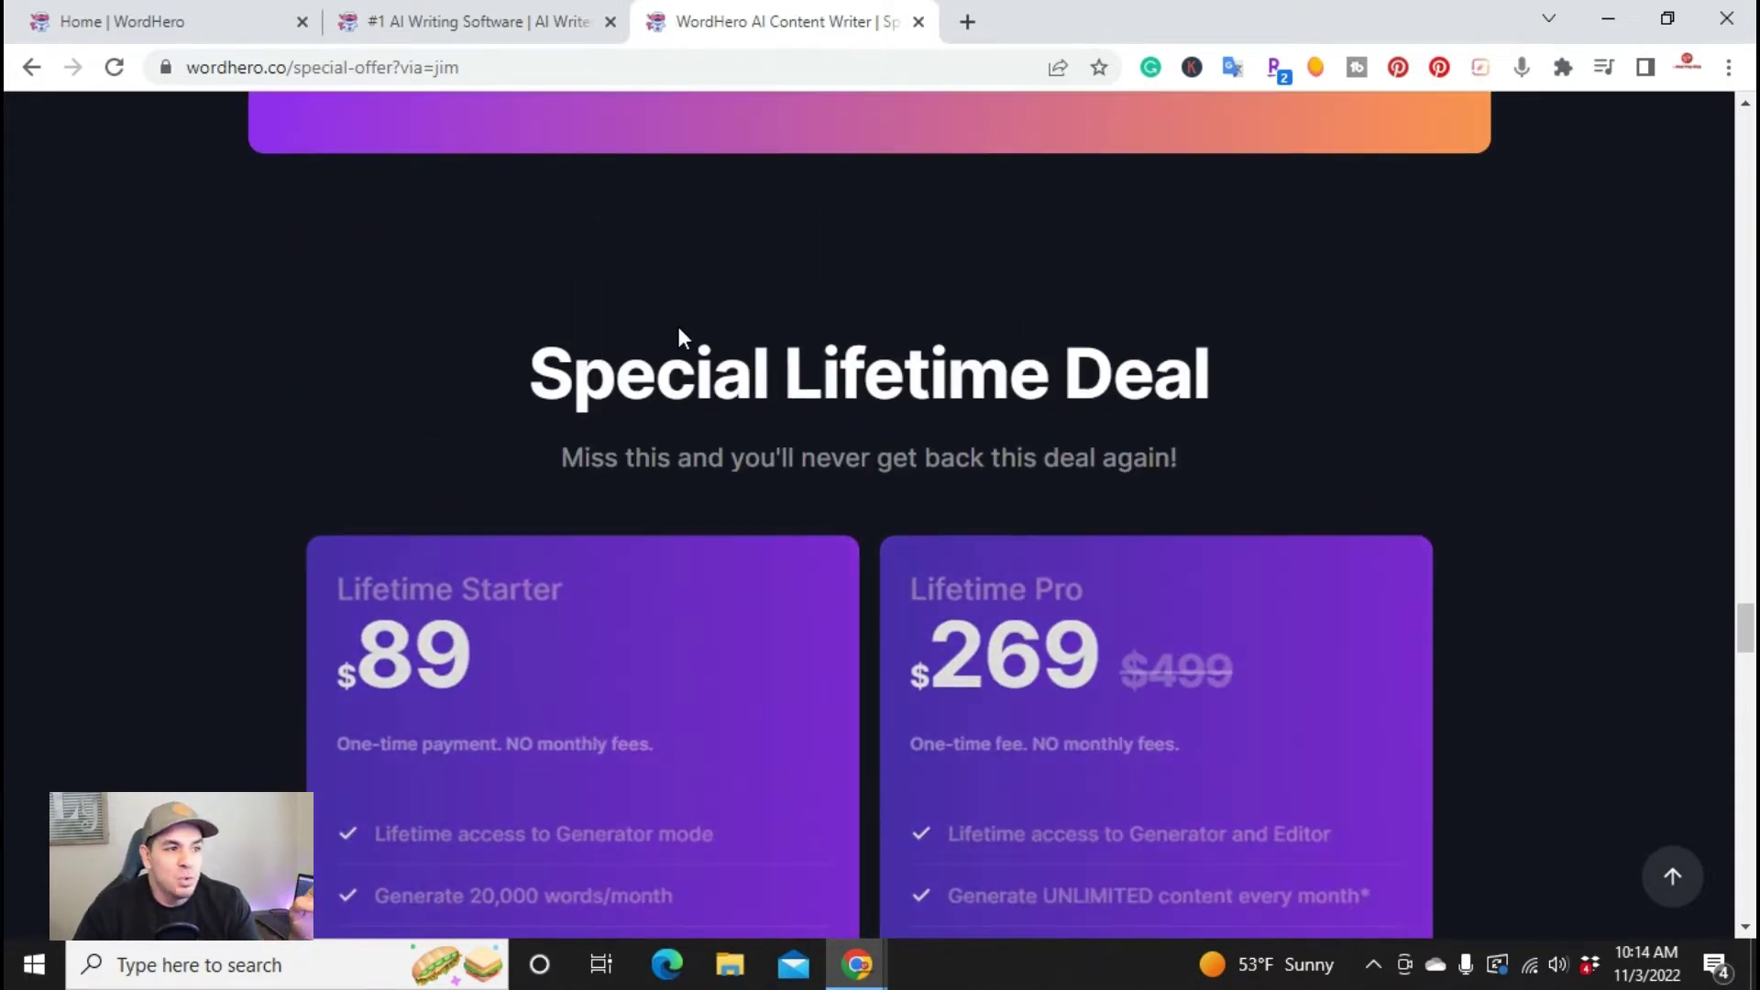
{"action": "scroll", "coordinate": [678, 329], "scroll_direction": "down", "scroll_amount": 1}
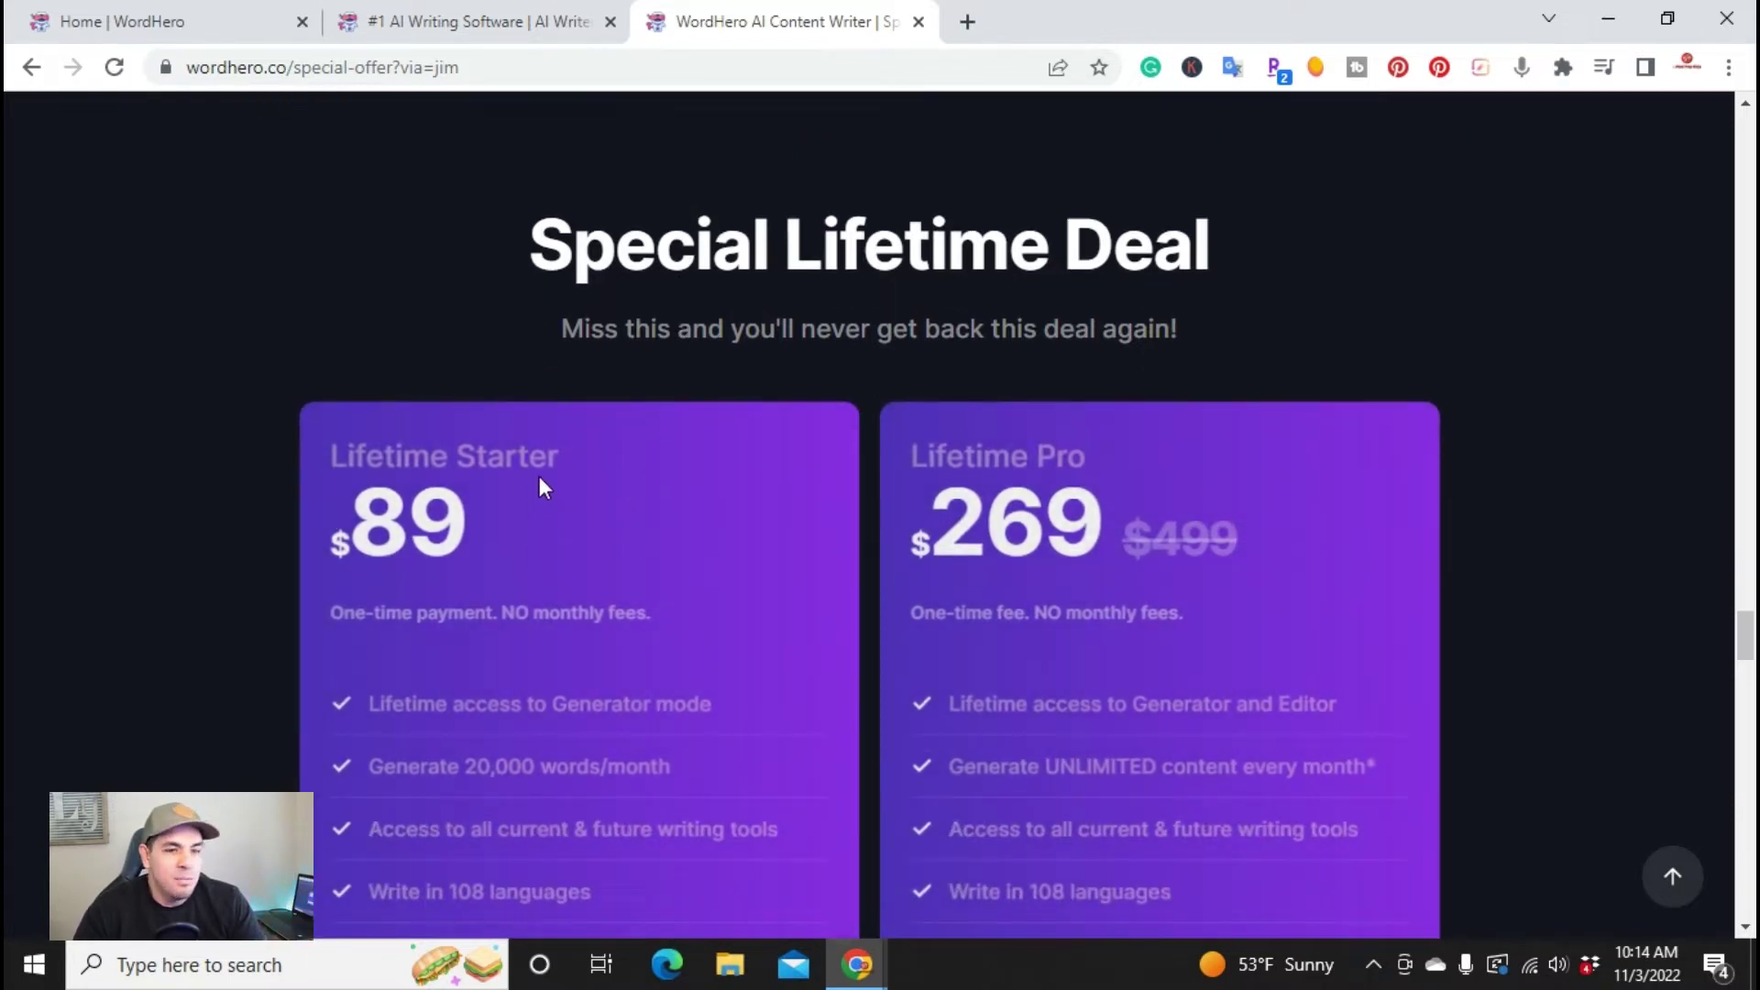
{"action": "scroll", "coordinate": [408, 577], "scroll_direction": "down", "scroll_amount": 1}
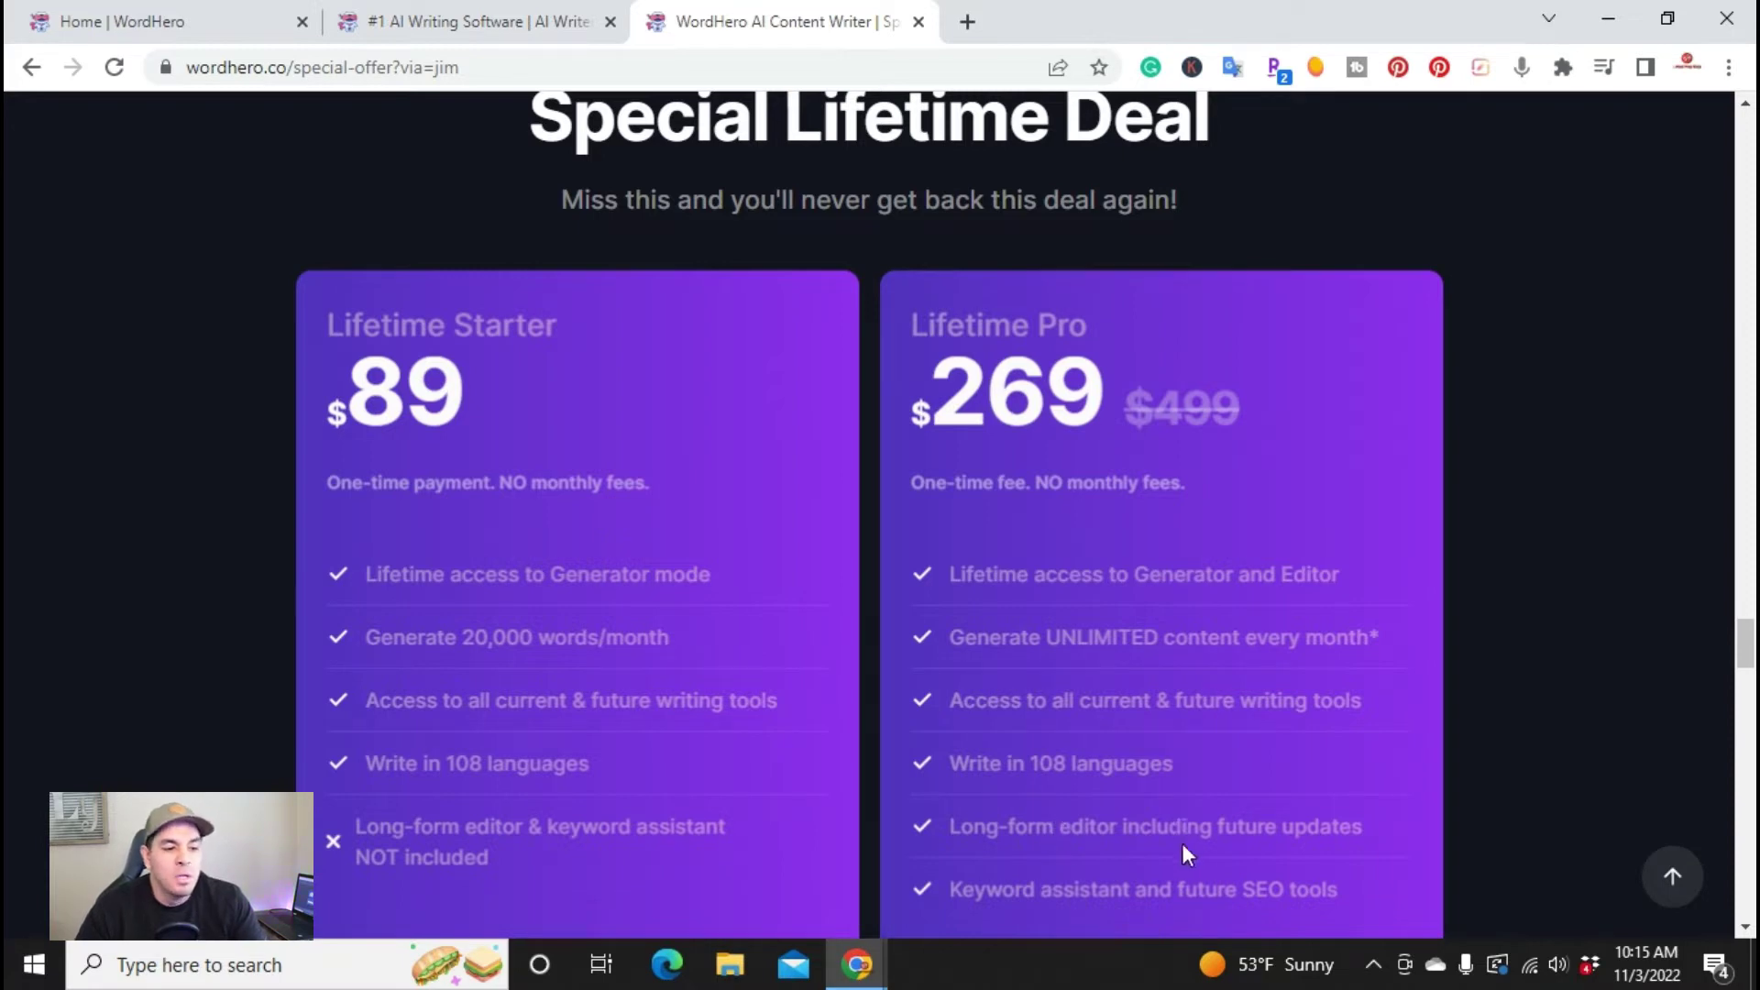
{"action": "left_click", "coordinate": [601, 13]}
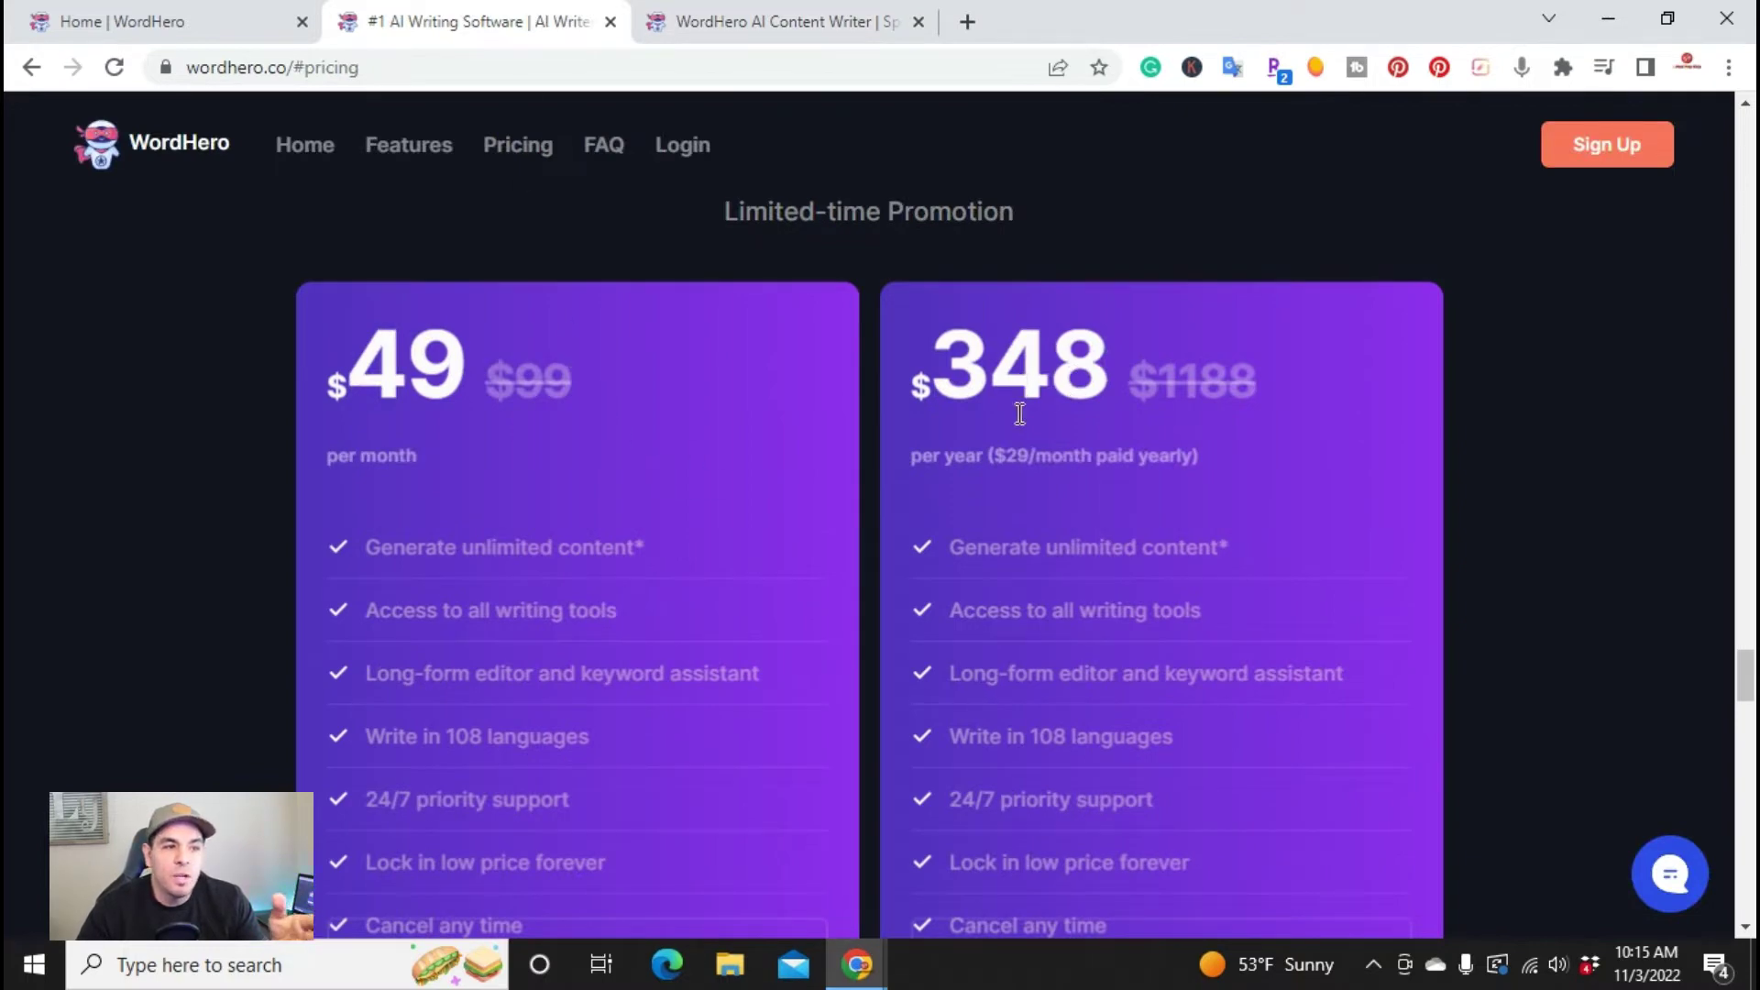
{"action": "left_click", "coordinate": [855, 32]}
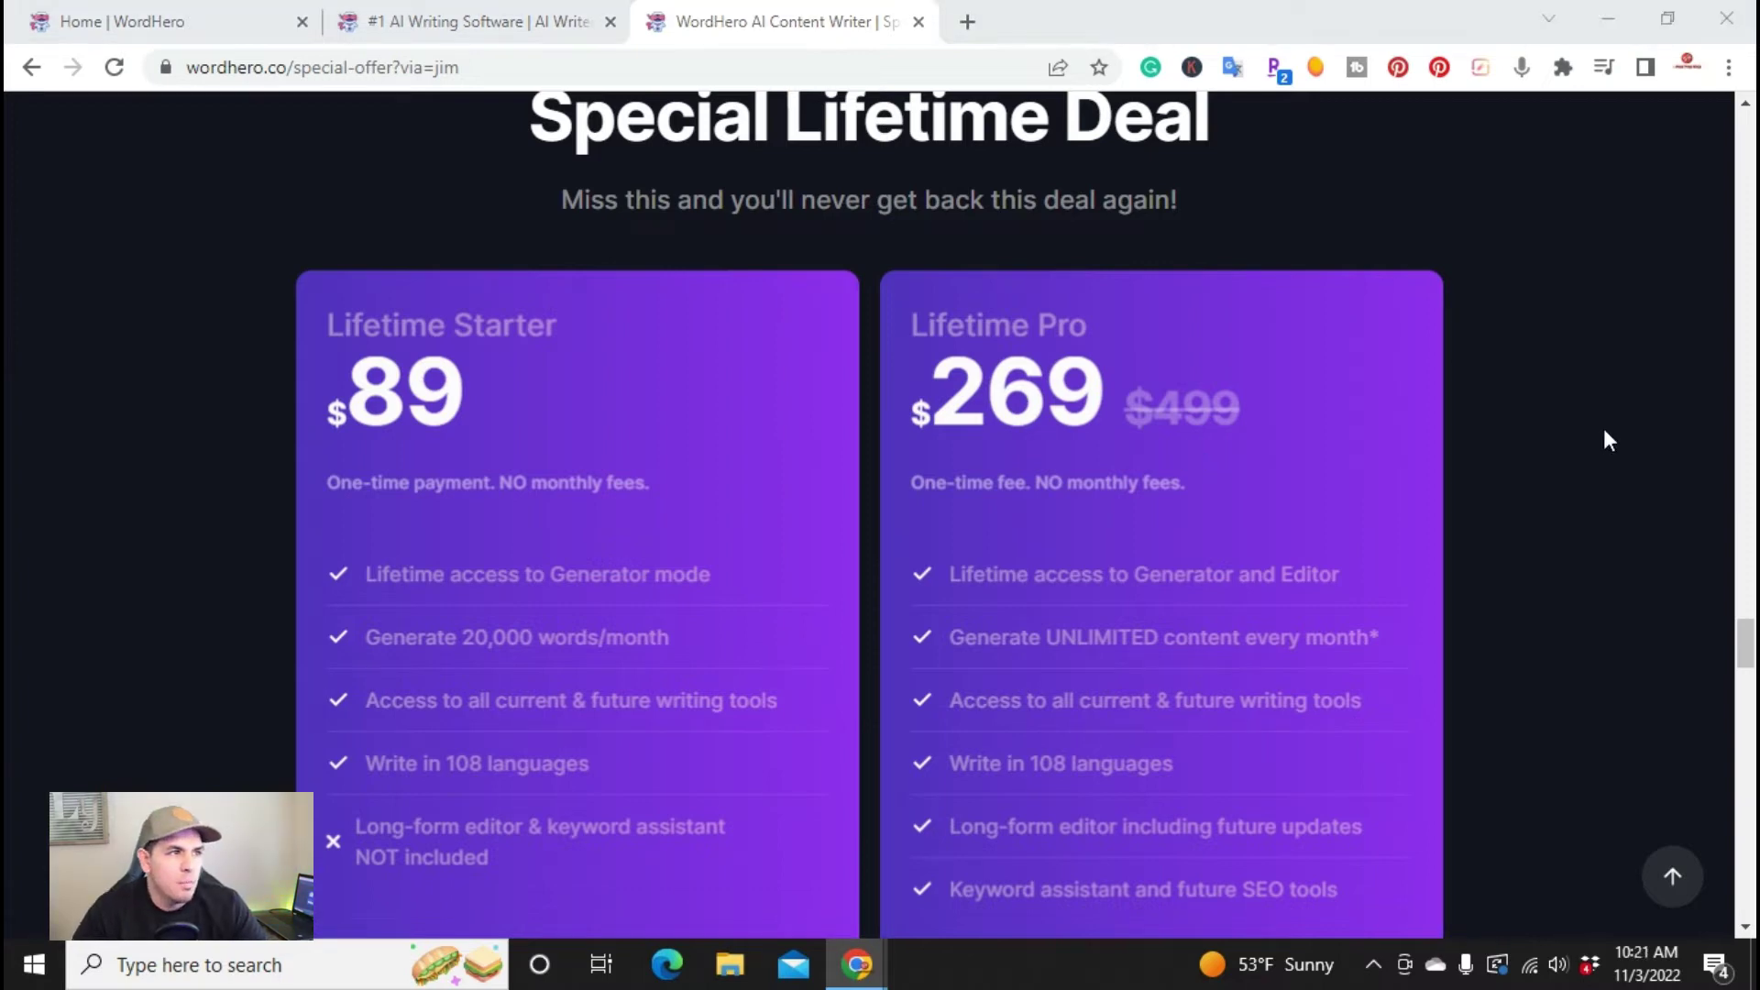
{"action": "left_click", "coordinate": [521, 20]}
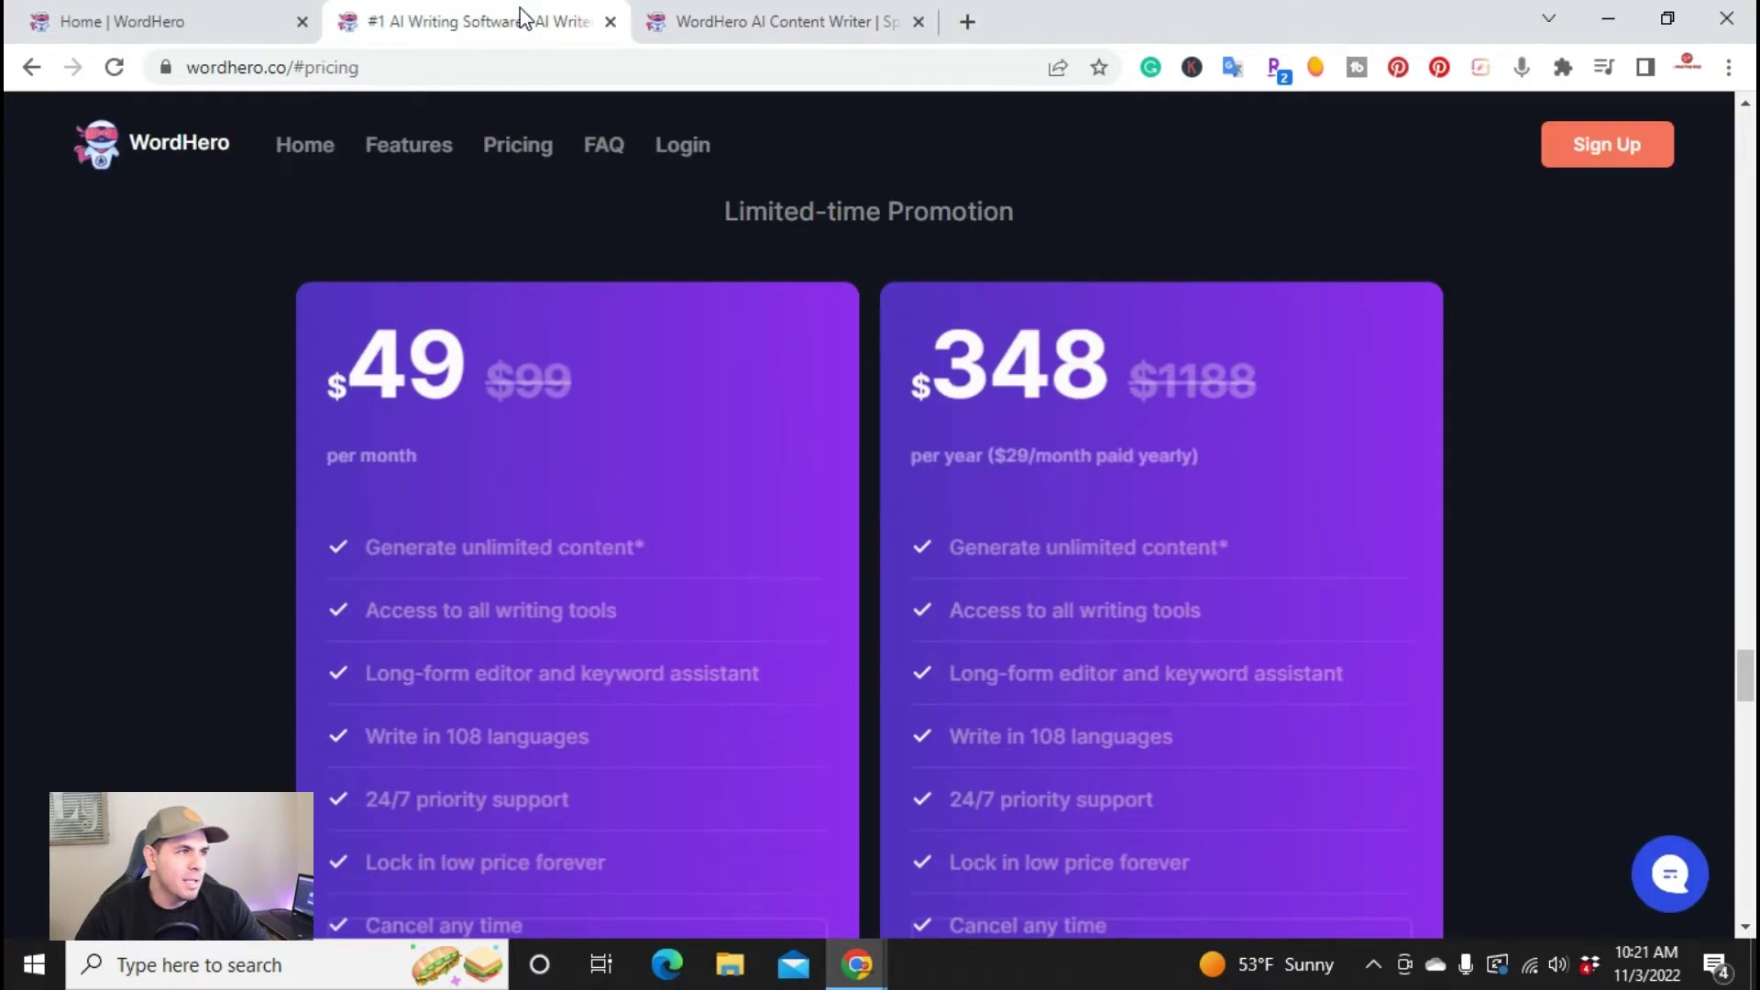
{"action": "left_click", "coordinate": [283, 15]}
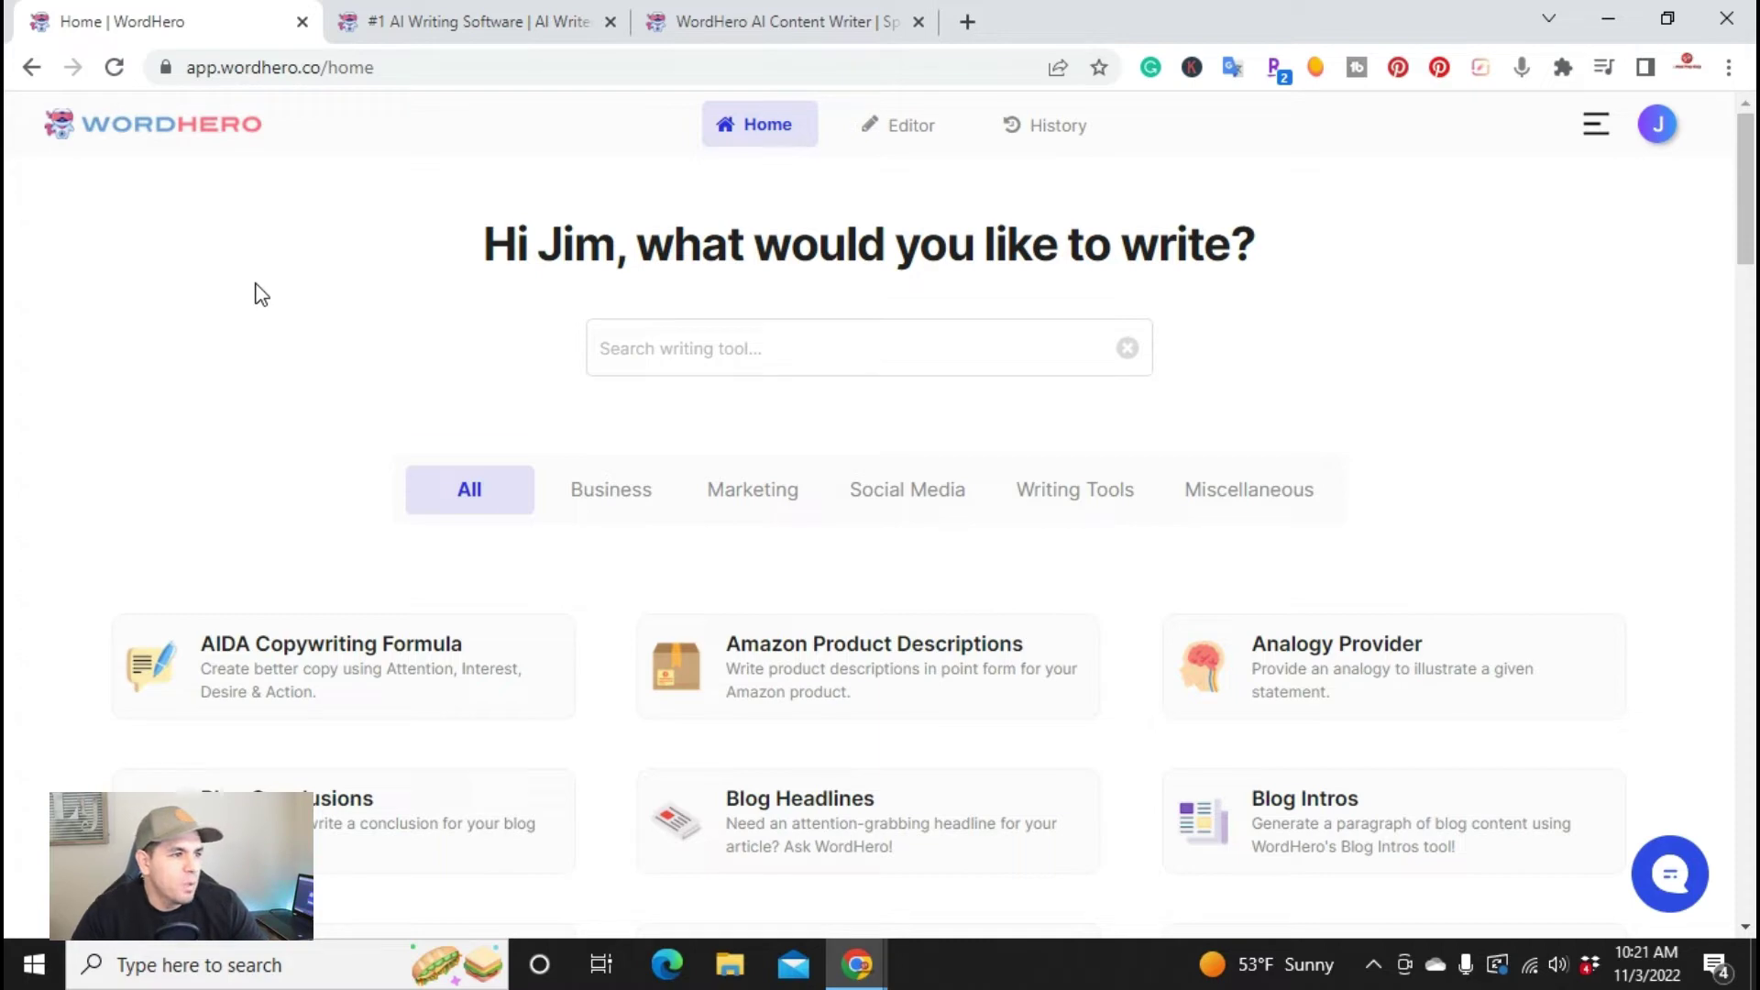
Filter the Home dashboard to the Business category and browse its writing tools.
{"action": "left_click", "coordinate": [753, 14]}
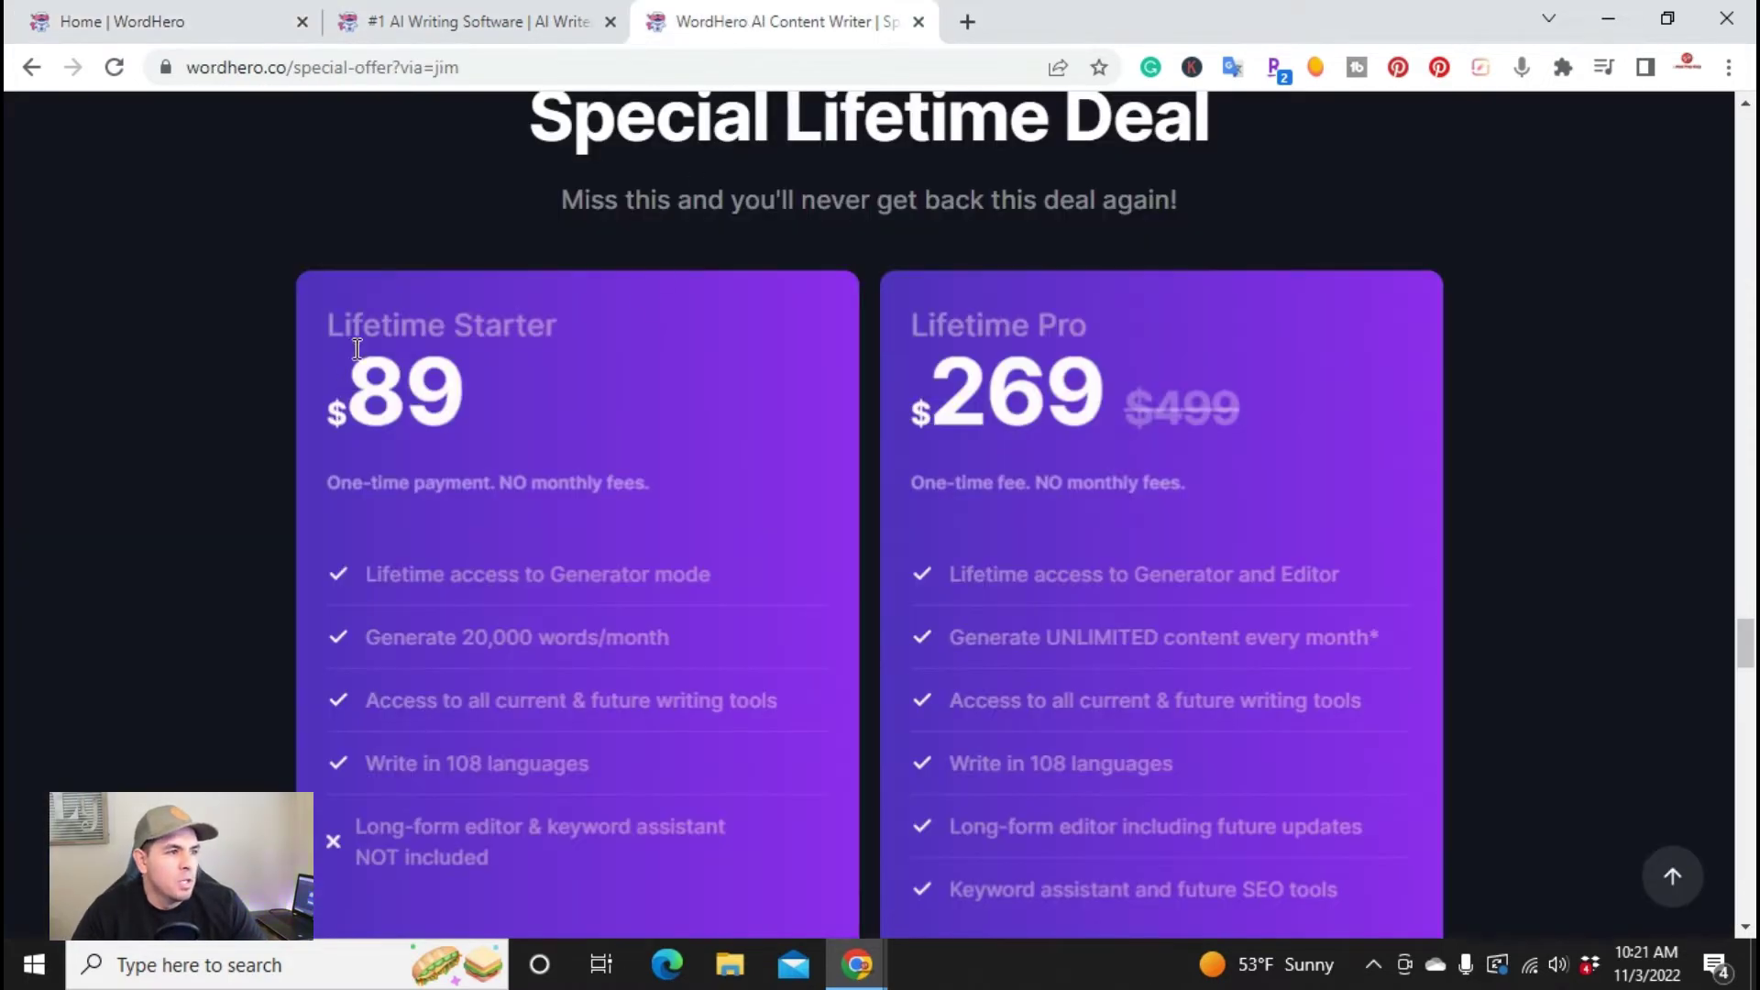
{"action": "left_click", "coordinate": [184, 16]}
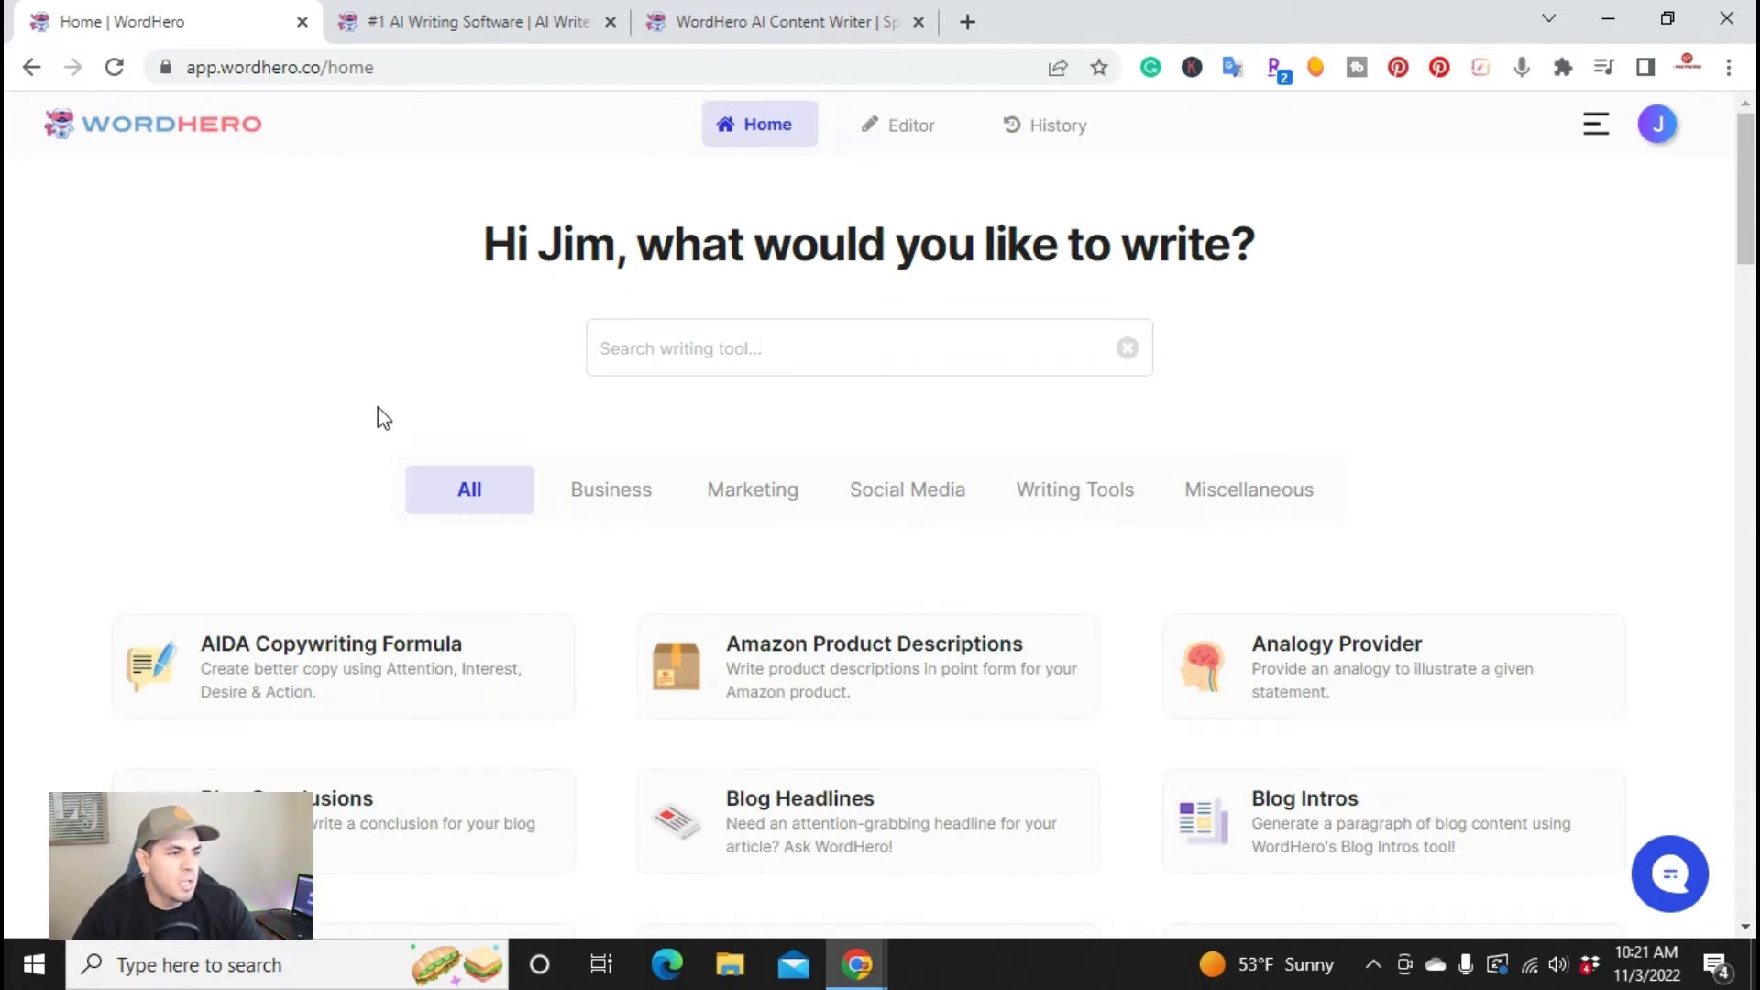
{"action": "left_click", "coordinate": [621, 494]}
{"action": "scroll", "coordinate": [607, 503], "scroll_direction": "down", "scroll_amount": 4}
{"action": "scroll", "coordinate": [605, 500], "scroll_direction": "up", "scroll_amount": 1}
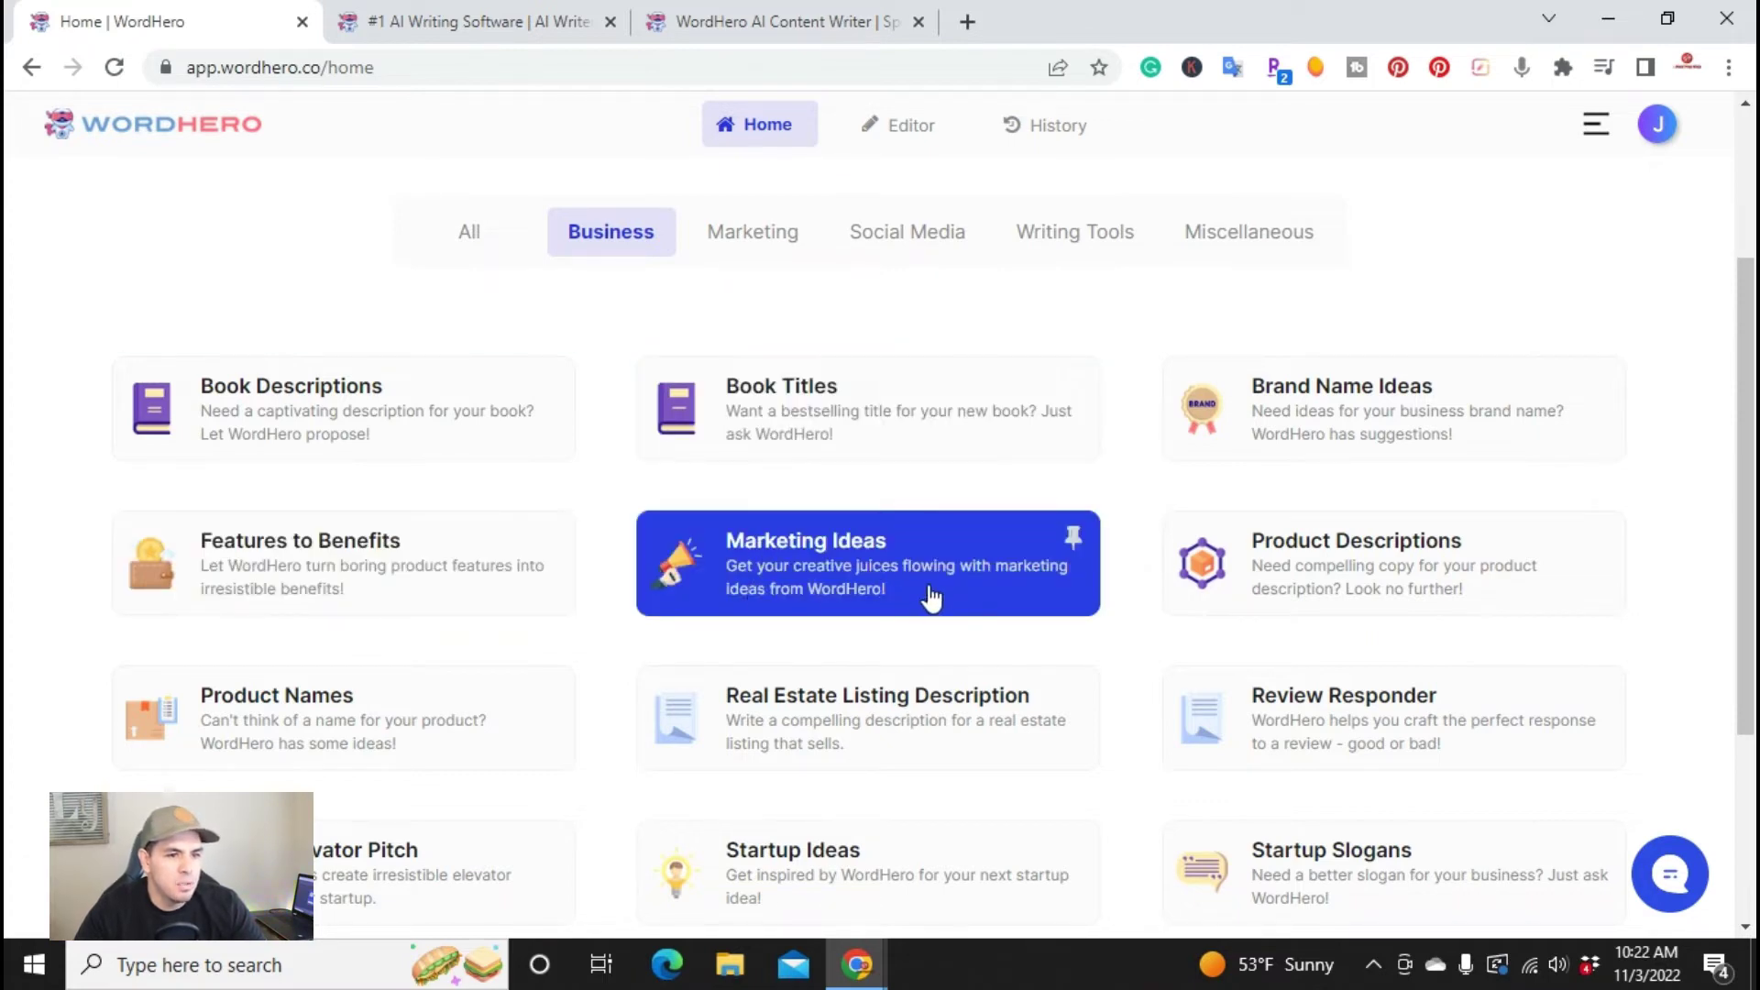
{"action": "scroll", "coordinate": [931, 597], "scroll_direction": "down", "scroll_amount": 3}
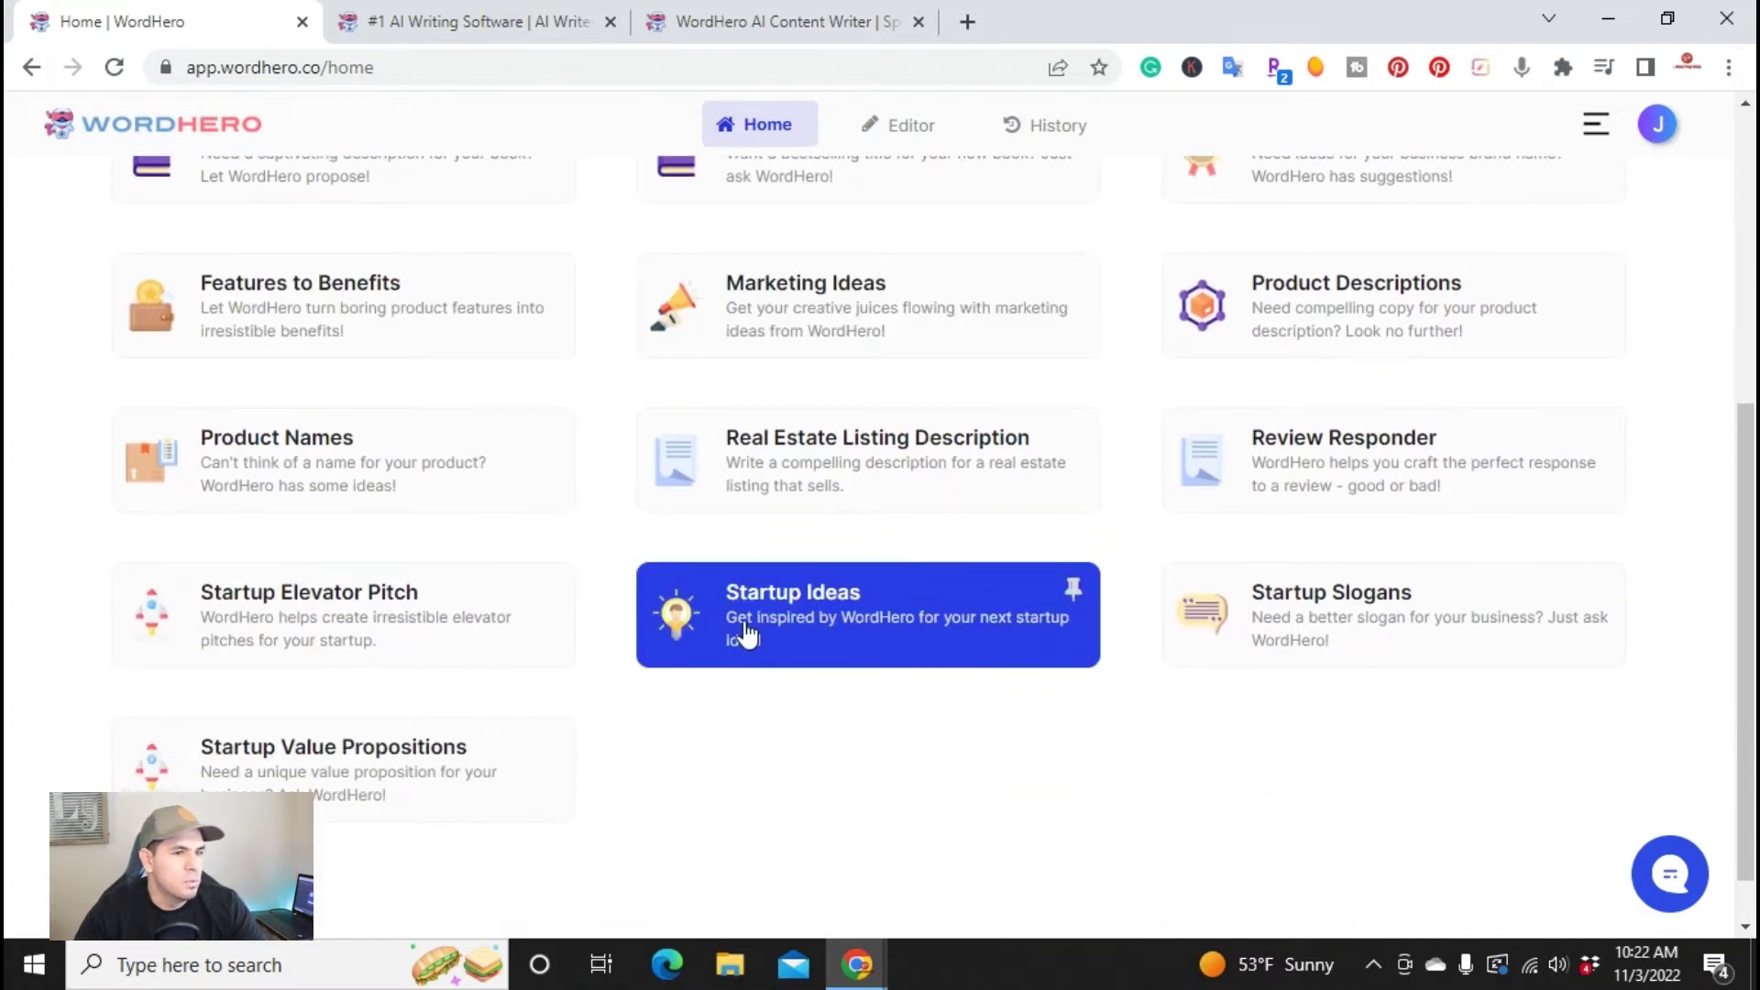
{"action": "scroll", "coordinate": [747, 632], "scroll_direction": "up", "scroll_amount": 1}
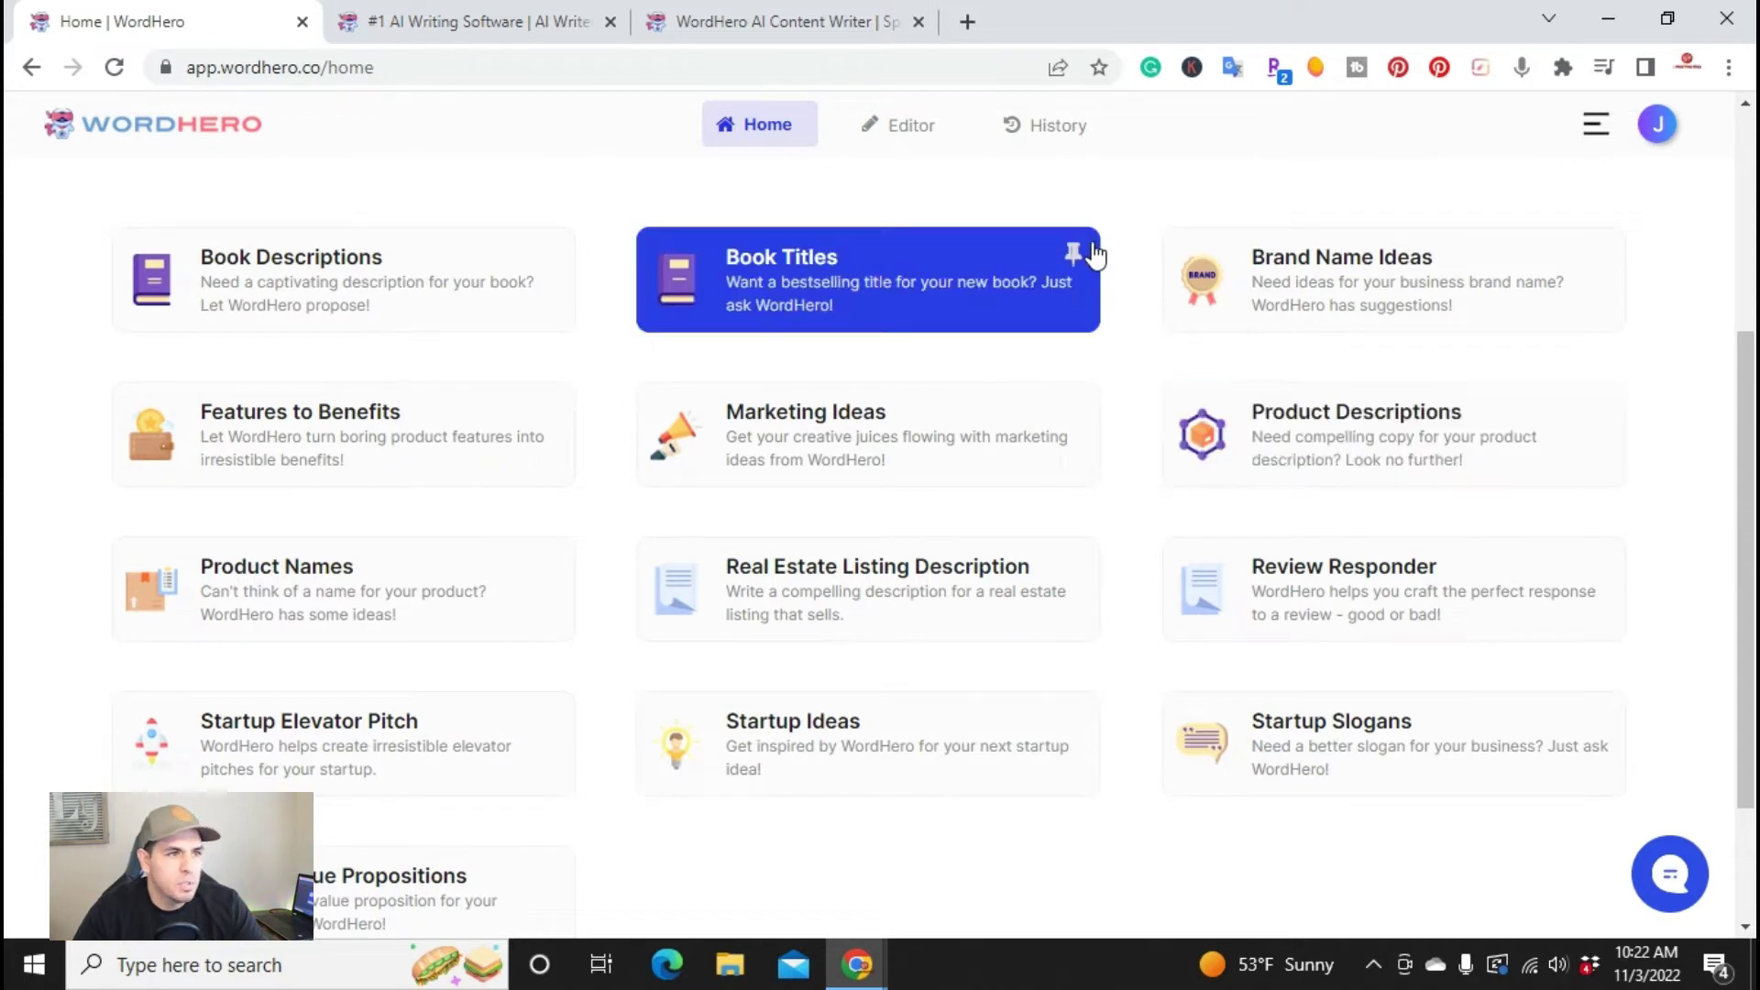
{"action": "scroll", "coordinate": [963, 420], "scroll_direction": "up", "scroll_amount": 2}
Filter the tool list to Marketing and browse its tools.
{"action": "left_click", "coordinate": [737, 367]}
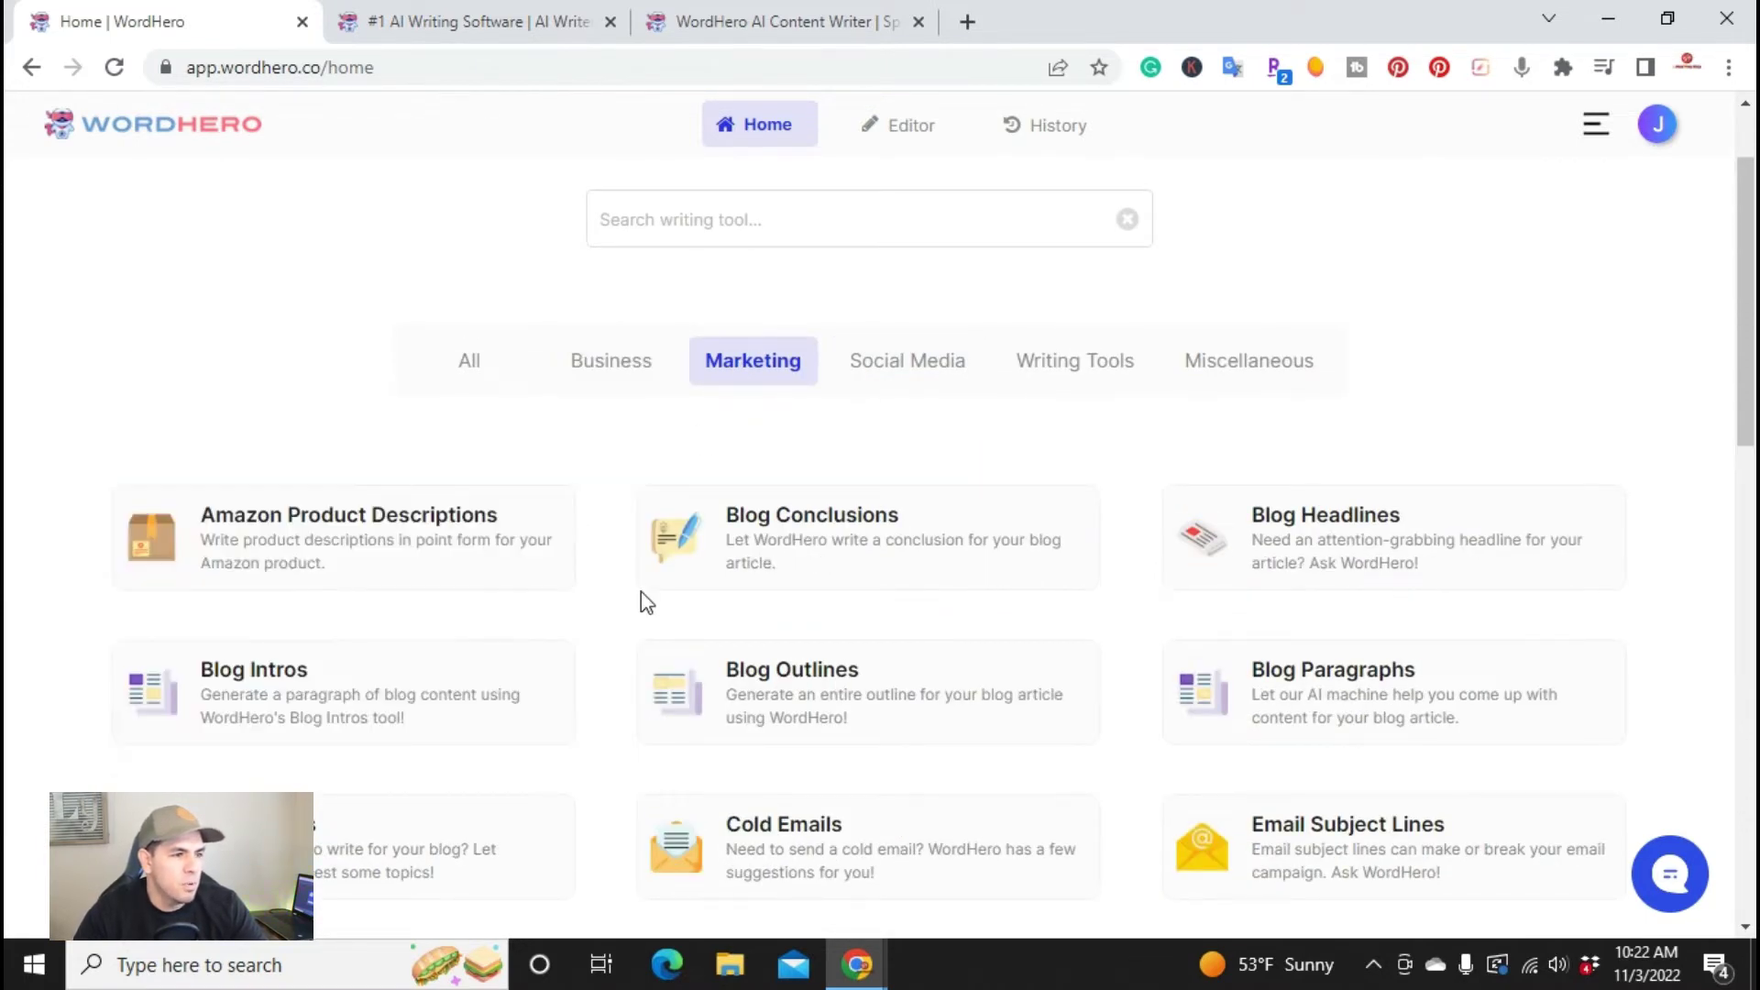
{"action": "scroll", "coordinate": [689, 630], "scroll_direction": "down", "scroll_amount": 2}
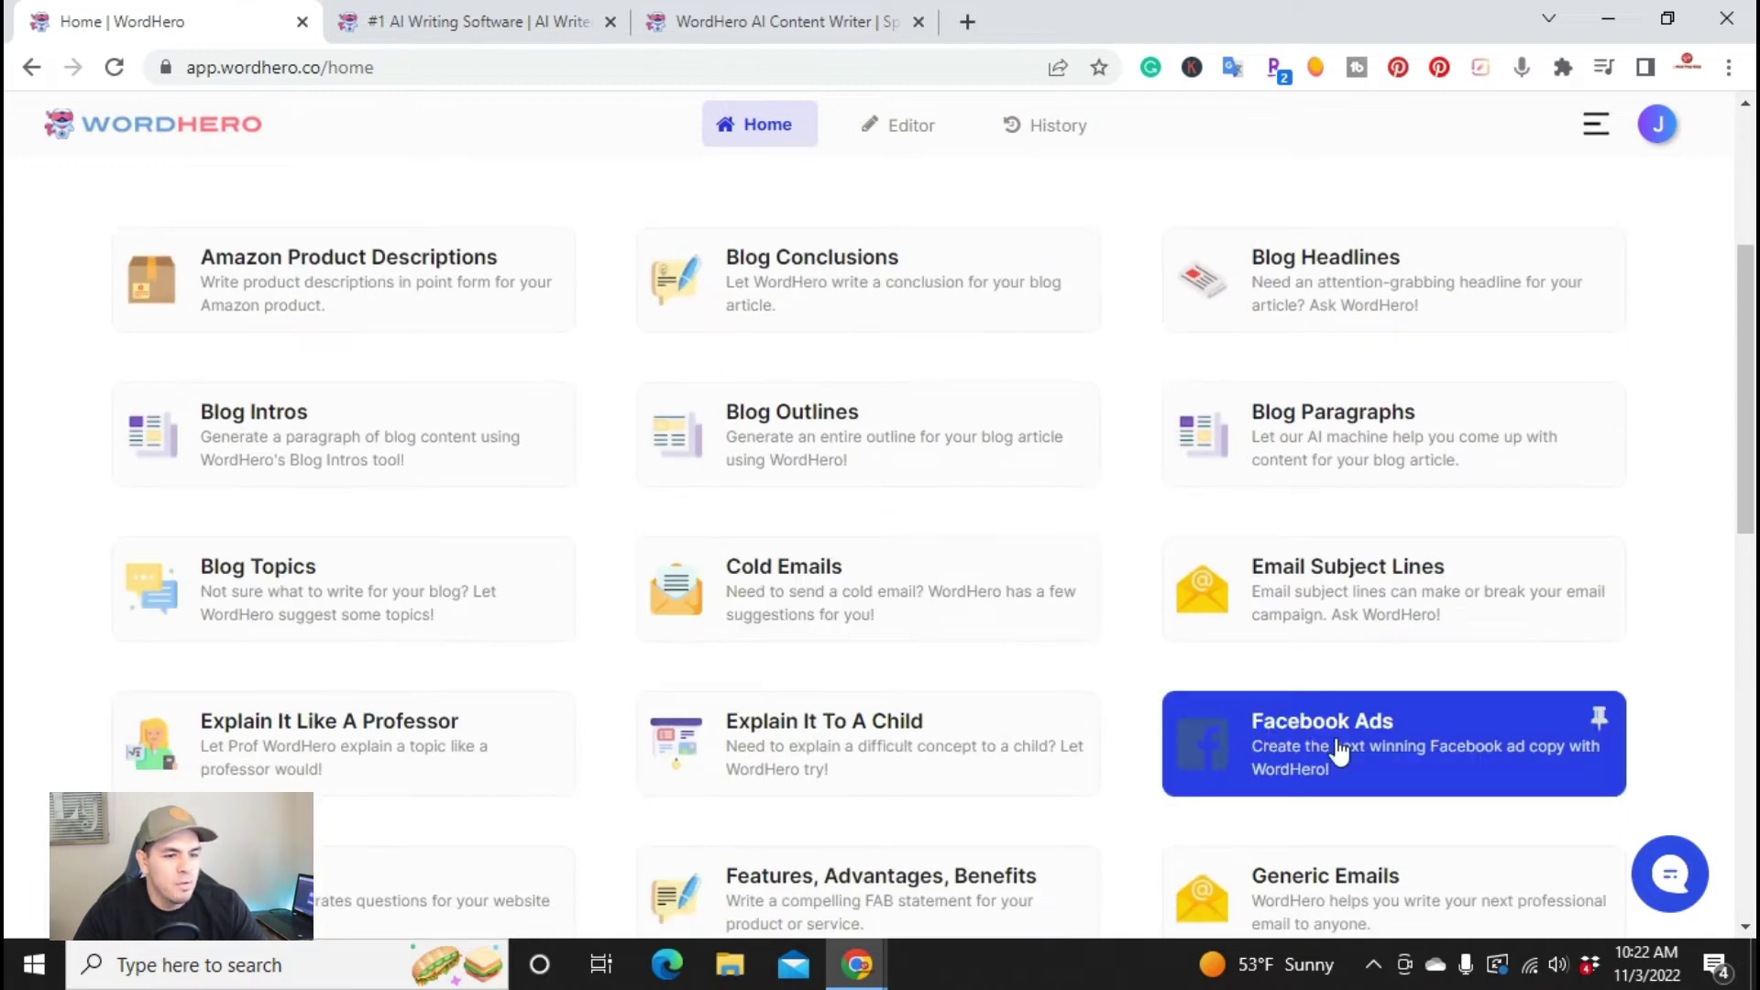
{"action": "scroll", "coordinate": [1333, 752], "scroll_direction": "down", "scroll_amount": 2}
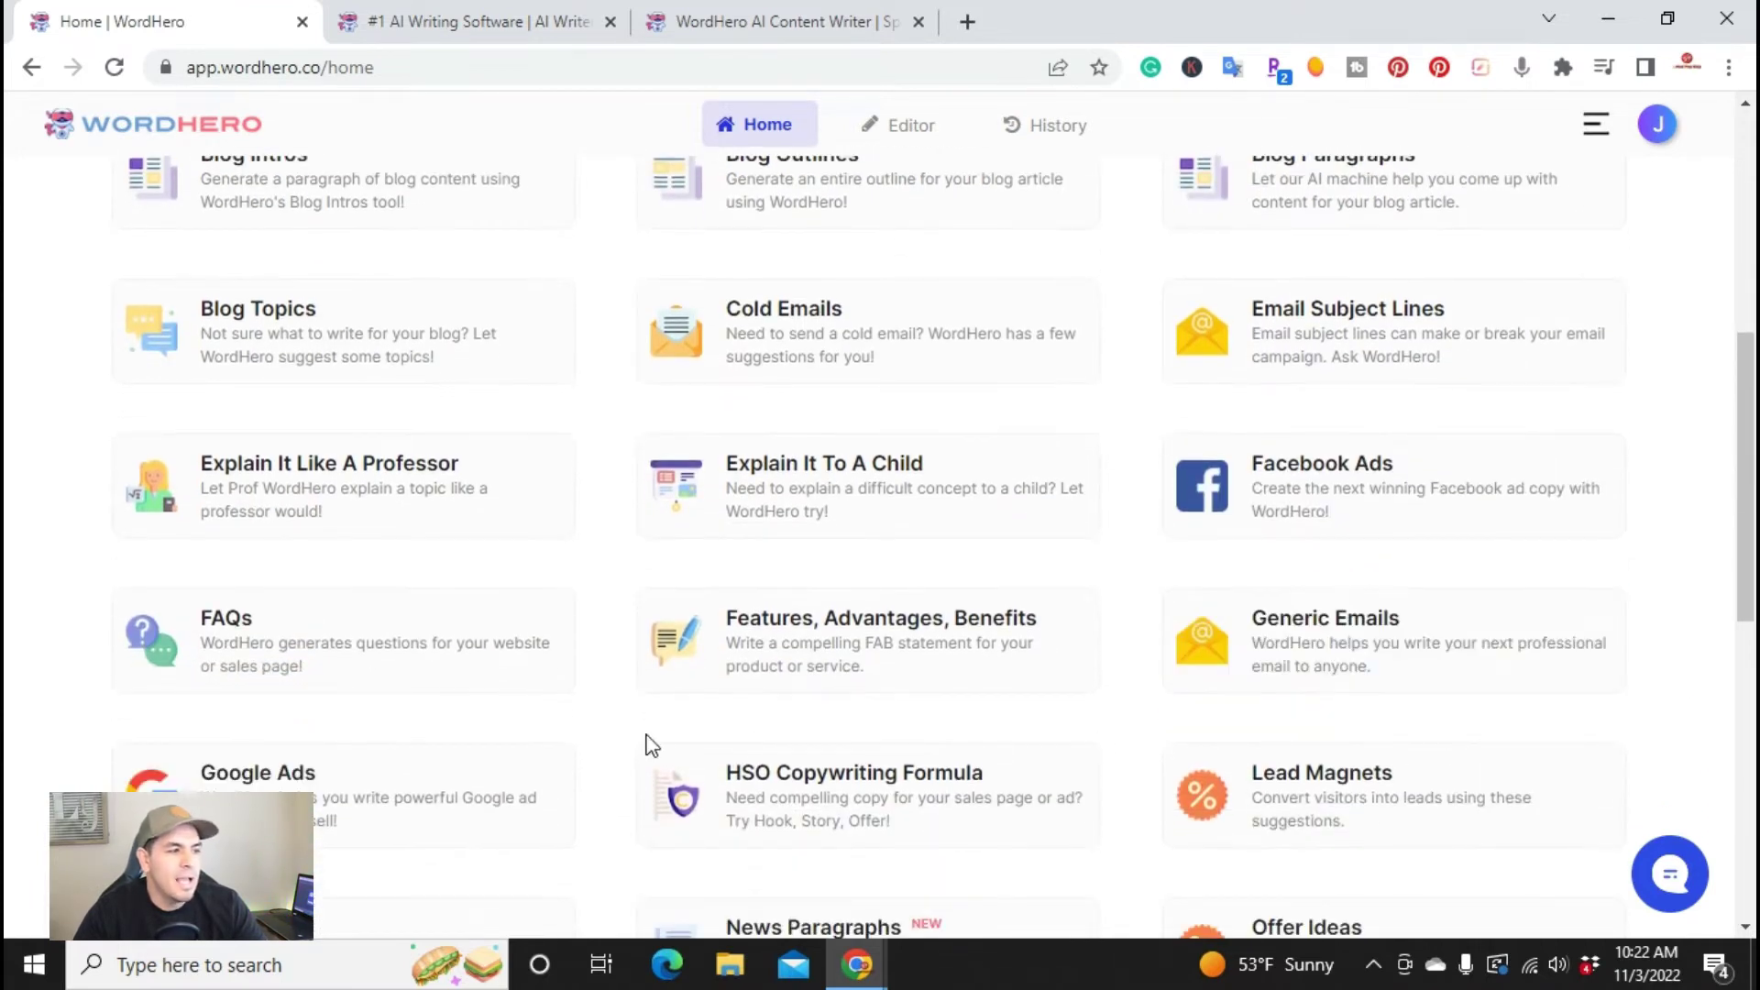
{"action": "scroll", "coordinate": [891, 732], "scroll_direction": "down", "scroll_amount": 1}
{"action": "scroll", "coordinate": [895, 731], "scroll_direction": "up", "scroll_amount": 5}
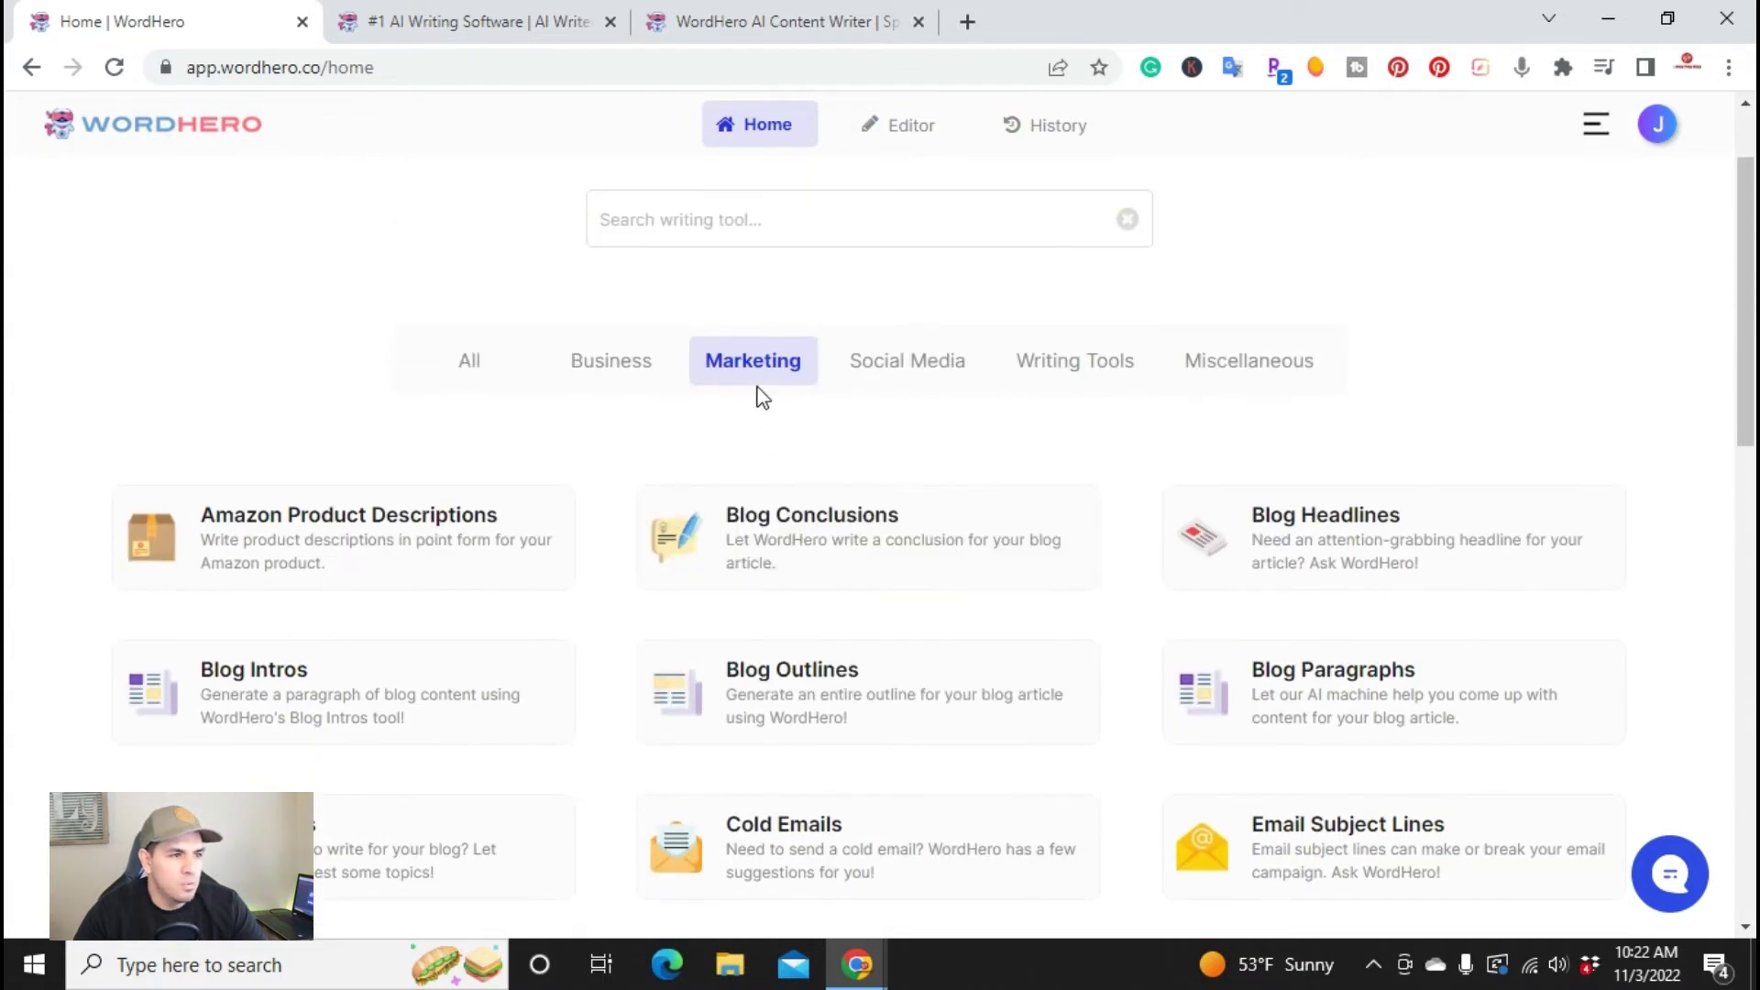
View the Social Media, Writing Tools, and then Miscellaneous categories of tools.
{"action": "left_click", "coordinate": [935, 357]}
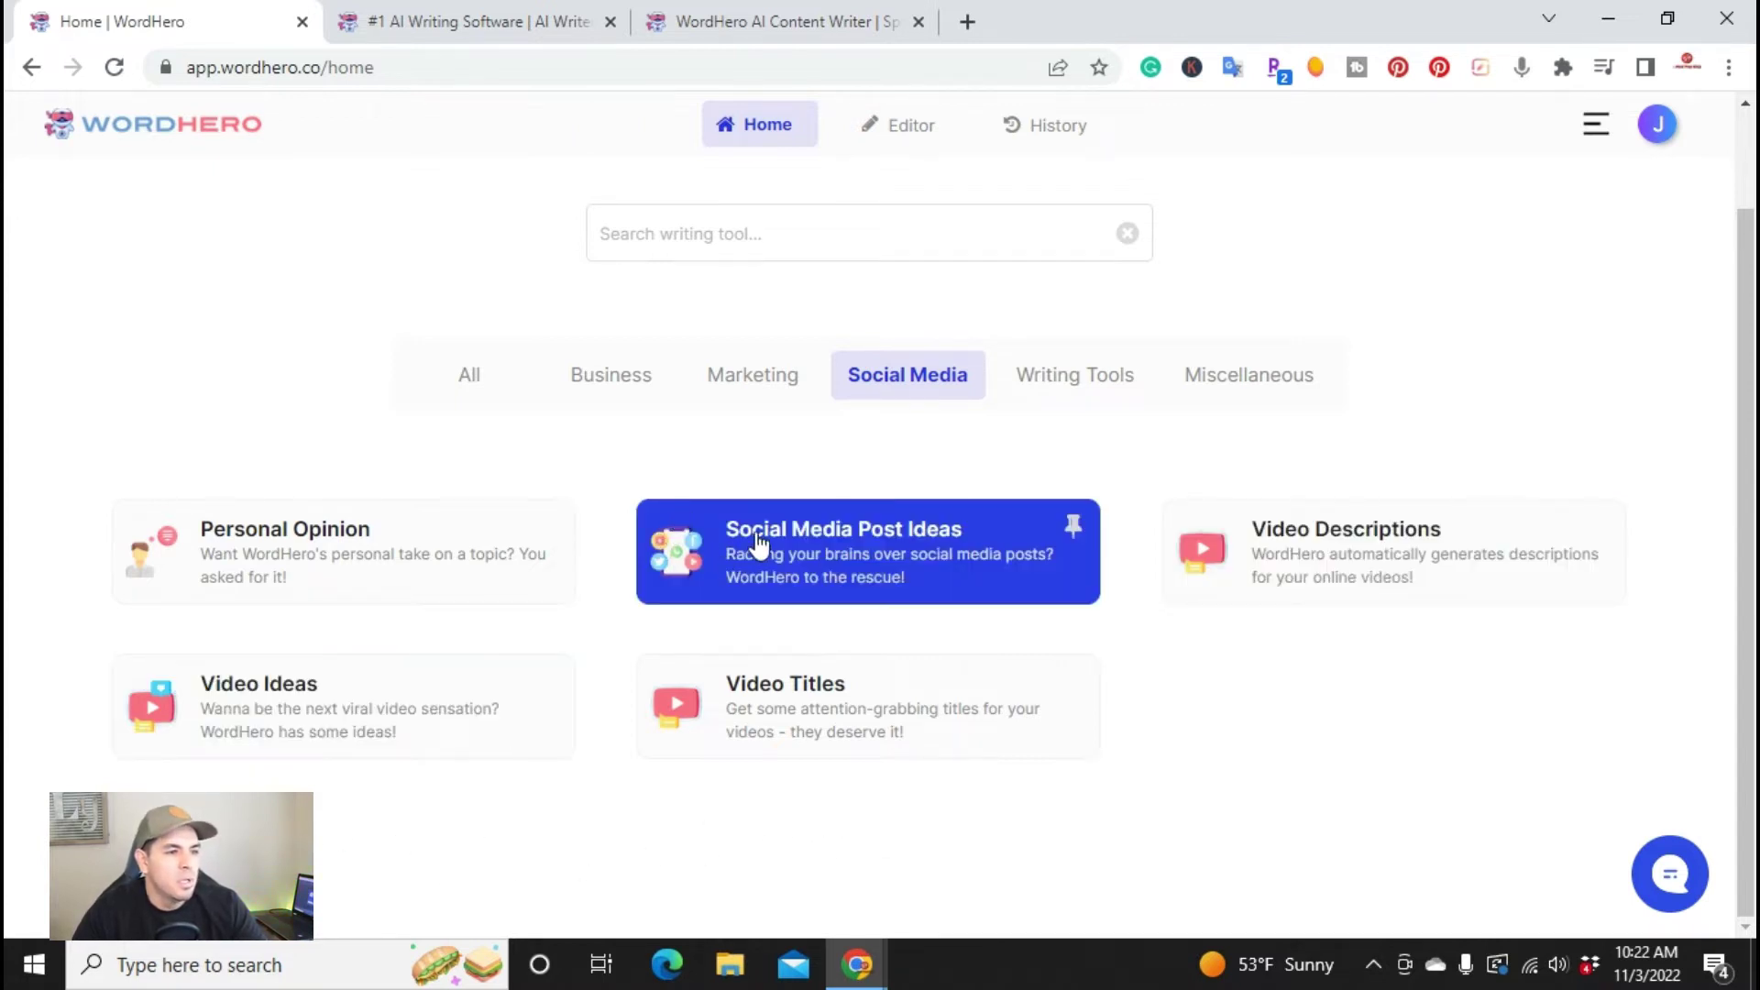
{"action": "left_click", "coordinate": [1086, 376]}
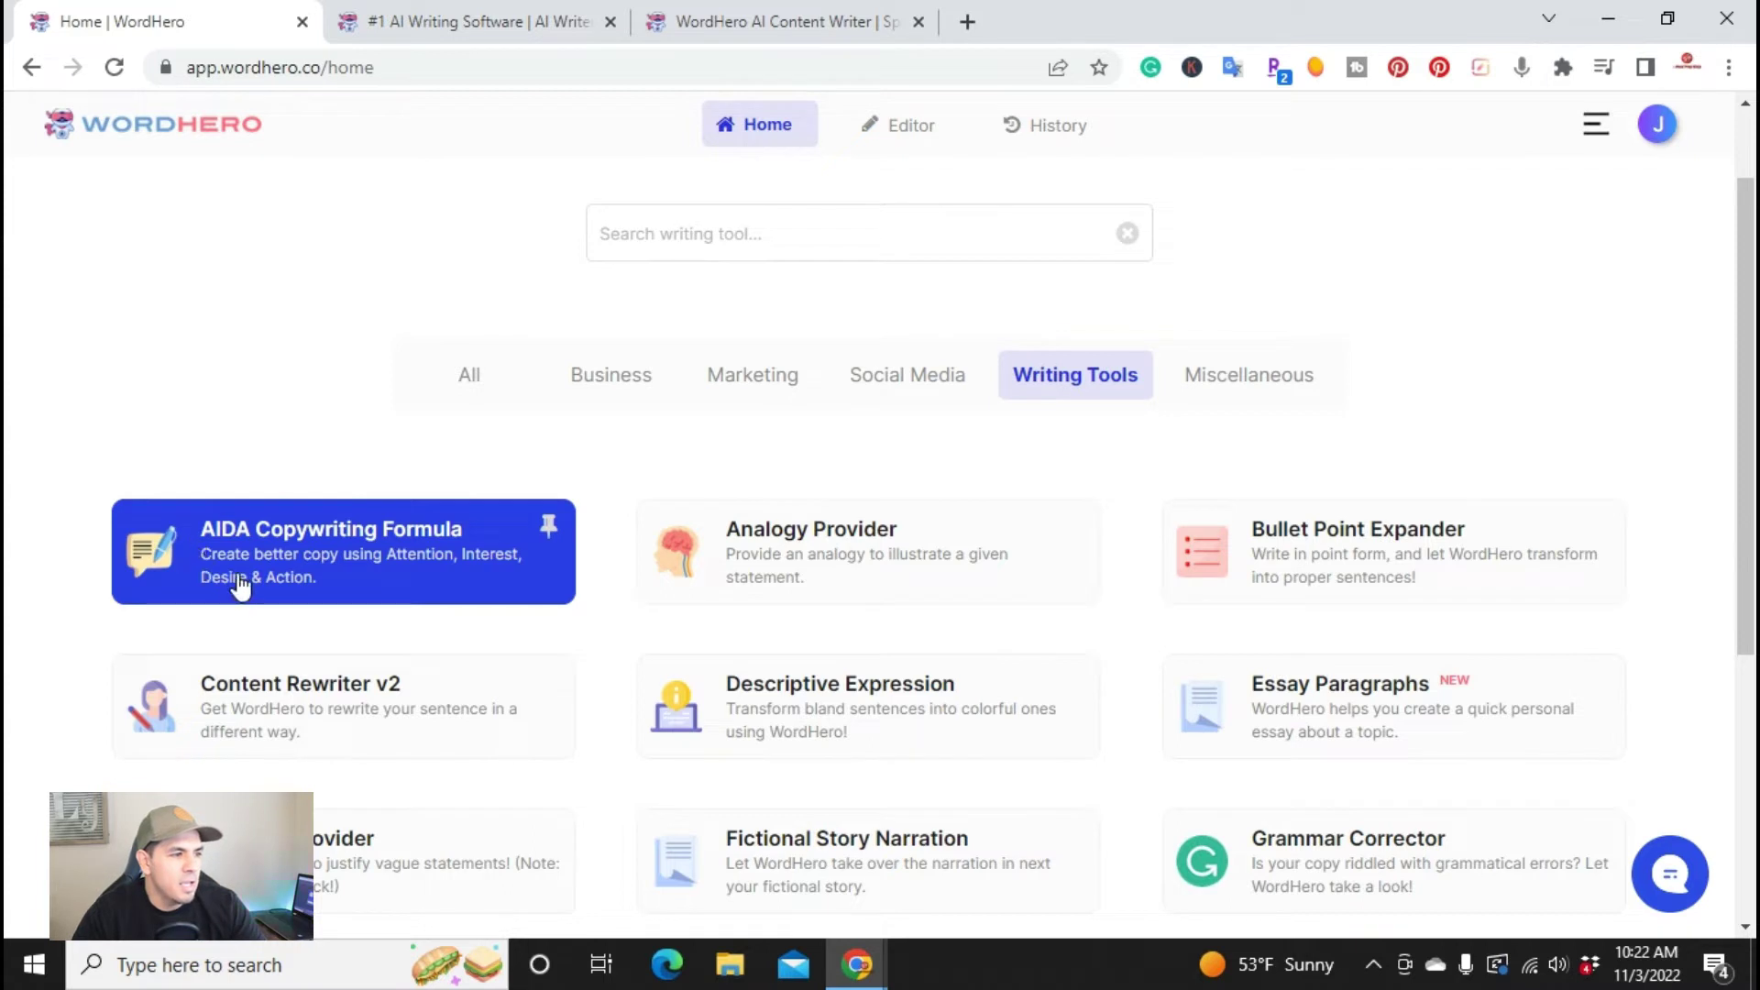
{"action": "left_click", "coordinate": [1217, 392]}
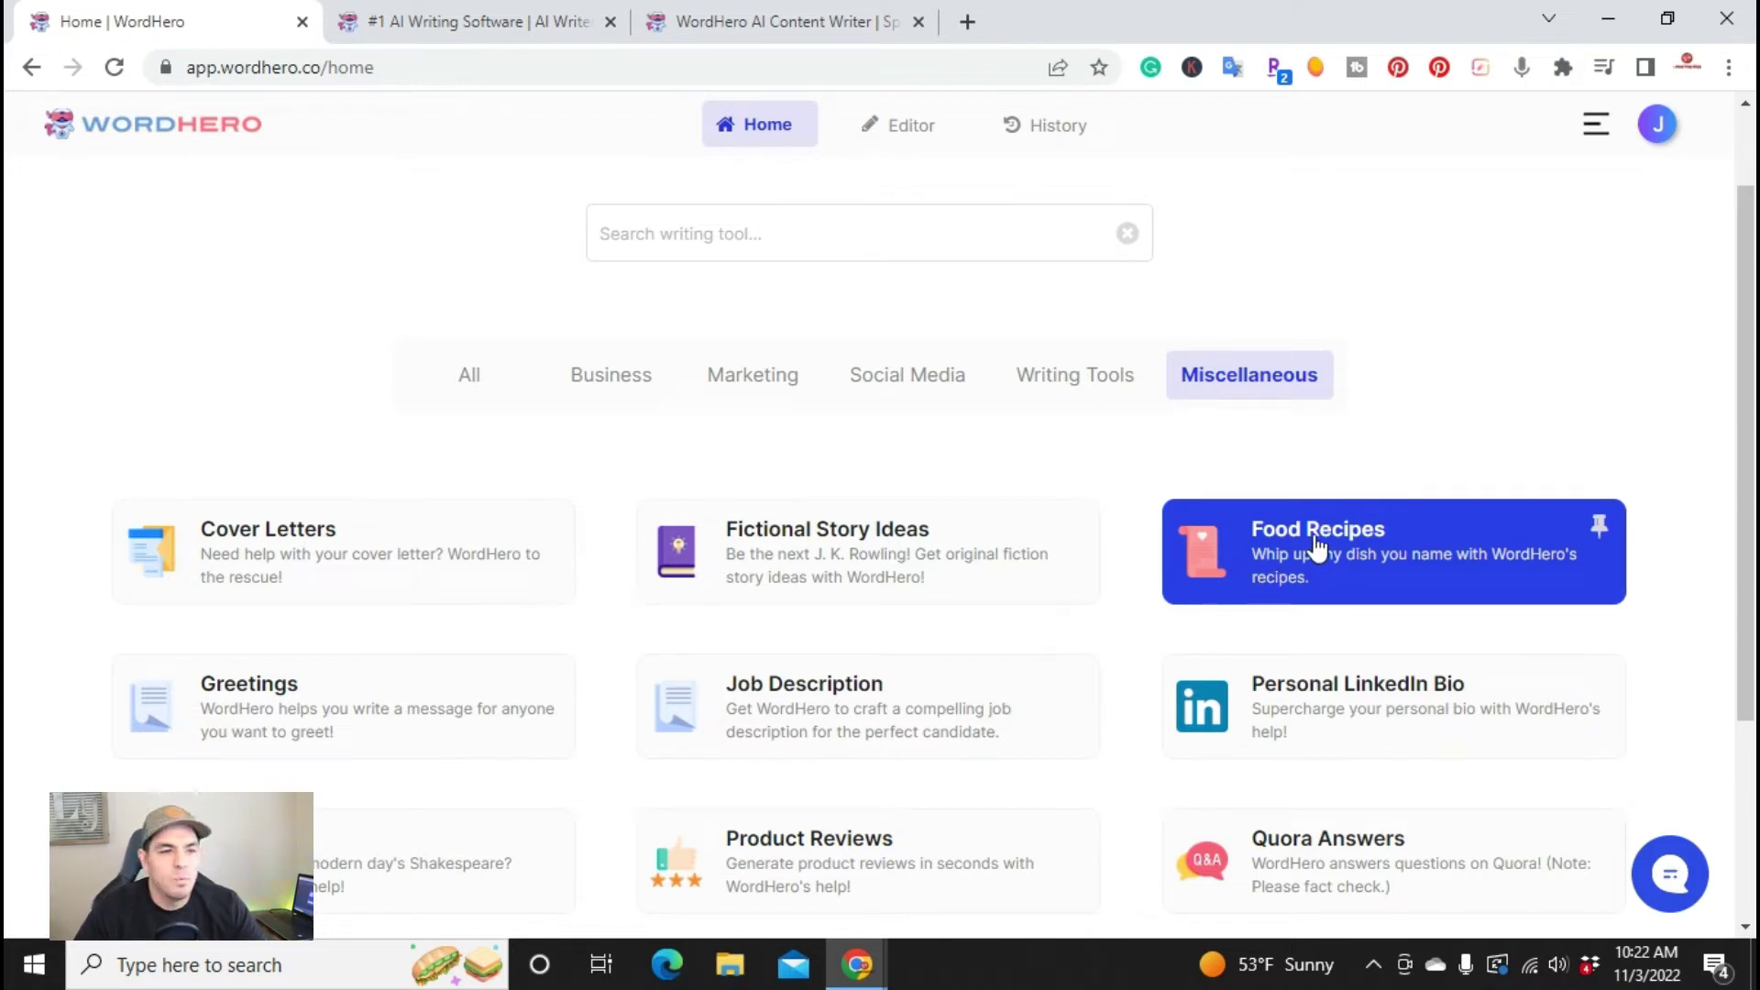
{"action": "scroll", "coordinate": [547, 466], "scroll_direction": "down", "scroll_amount": 3}
{"action": "scroll", "coordinate": [550, 466], "scroll_direction": "up", "scroll_amount": 4}
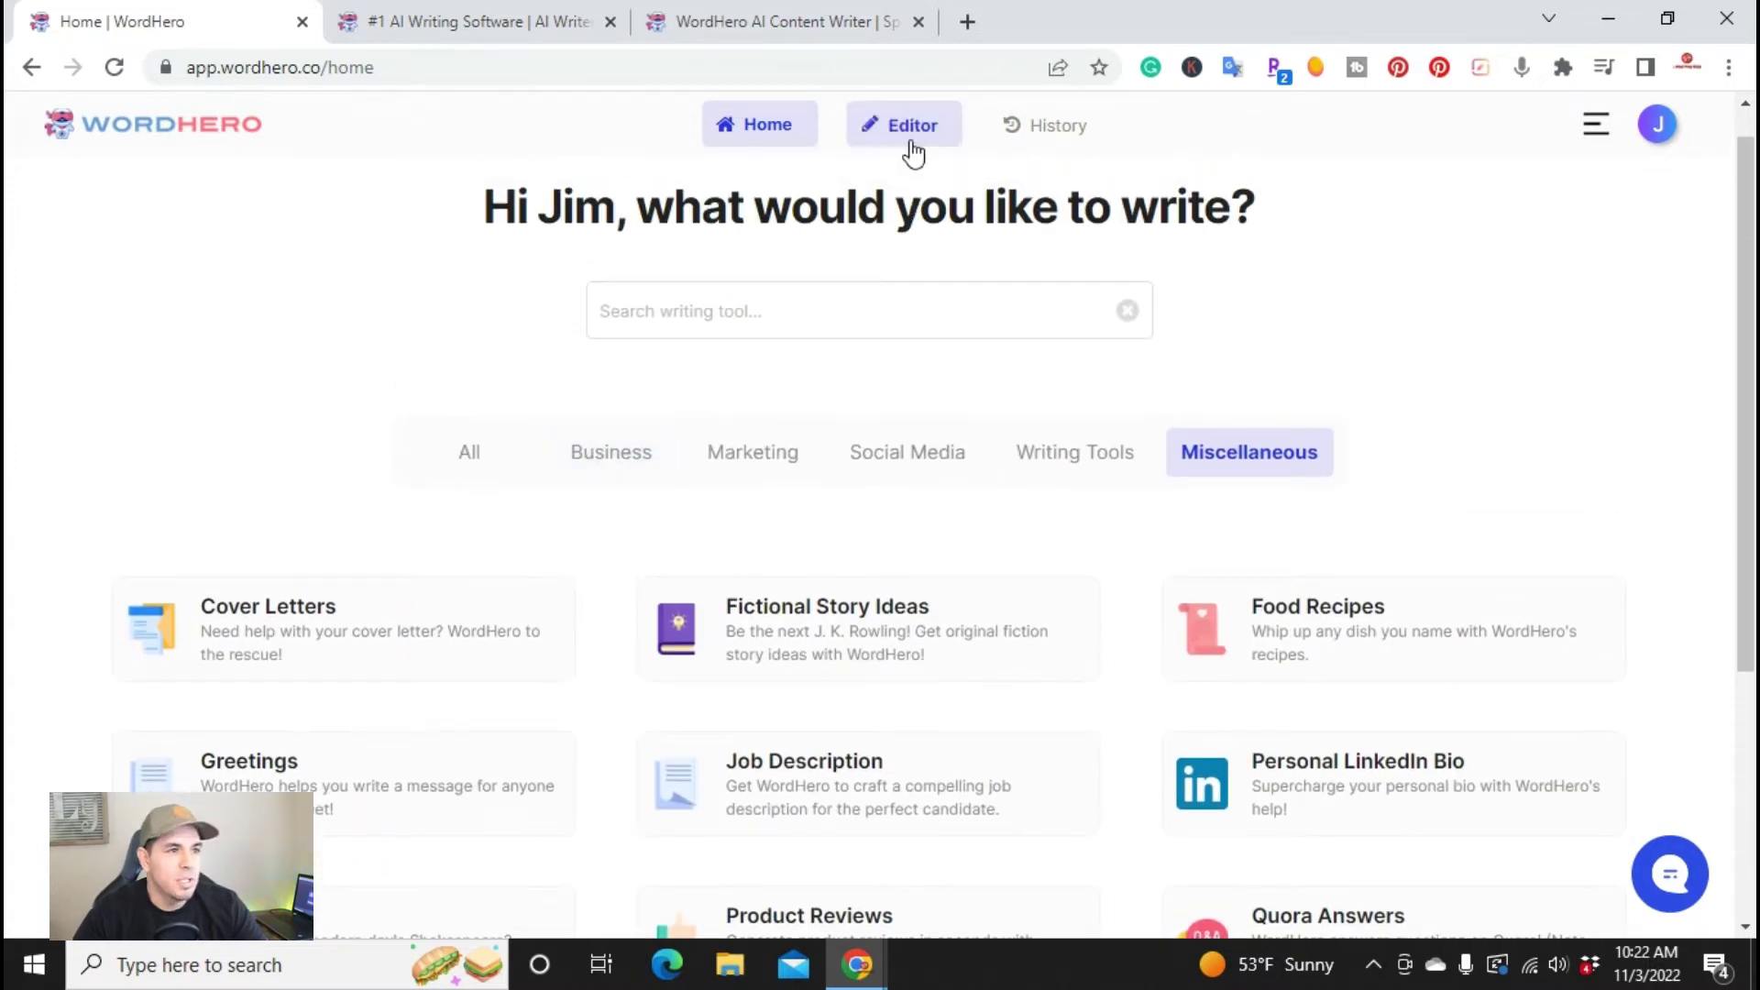
Open the long-form Editor v1 with a blank untitled 0-word document.
{"action": "left_click", "coordinate": [911, 139]}
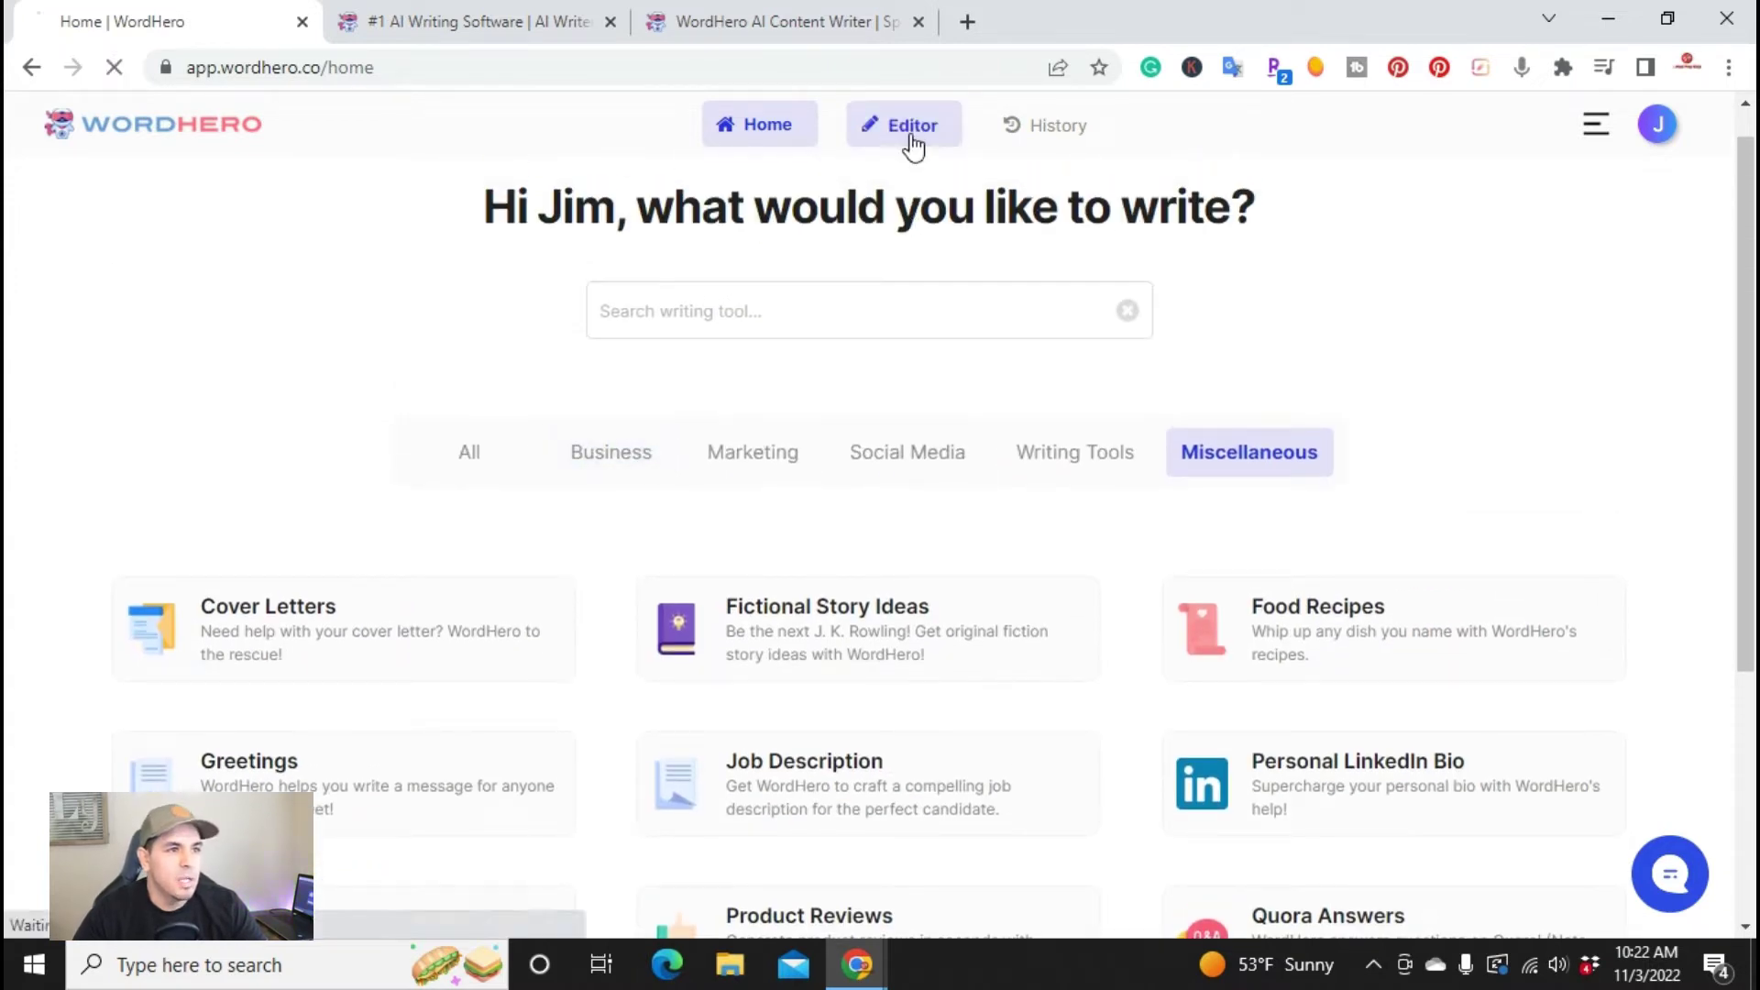
{"action": "left_click", "coordinate": [845, 9]}
{"action": "left_click", "coordinate": [398, 24]}
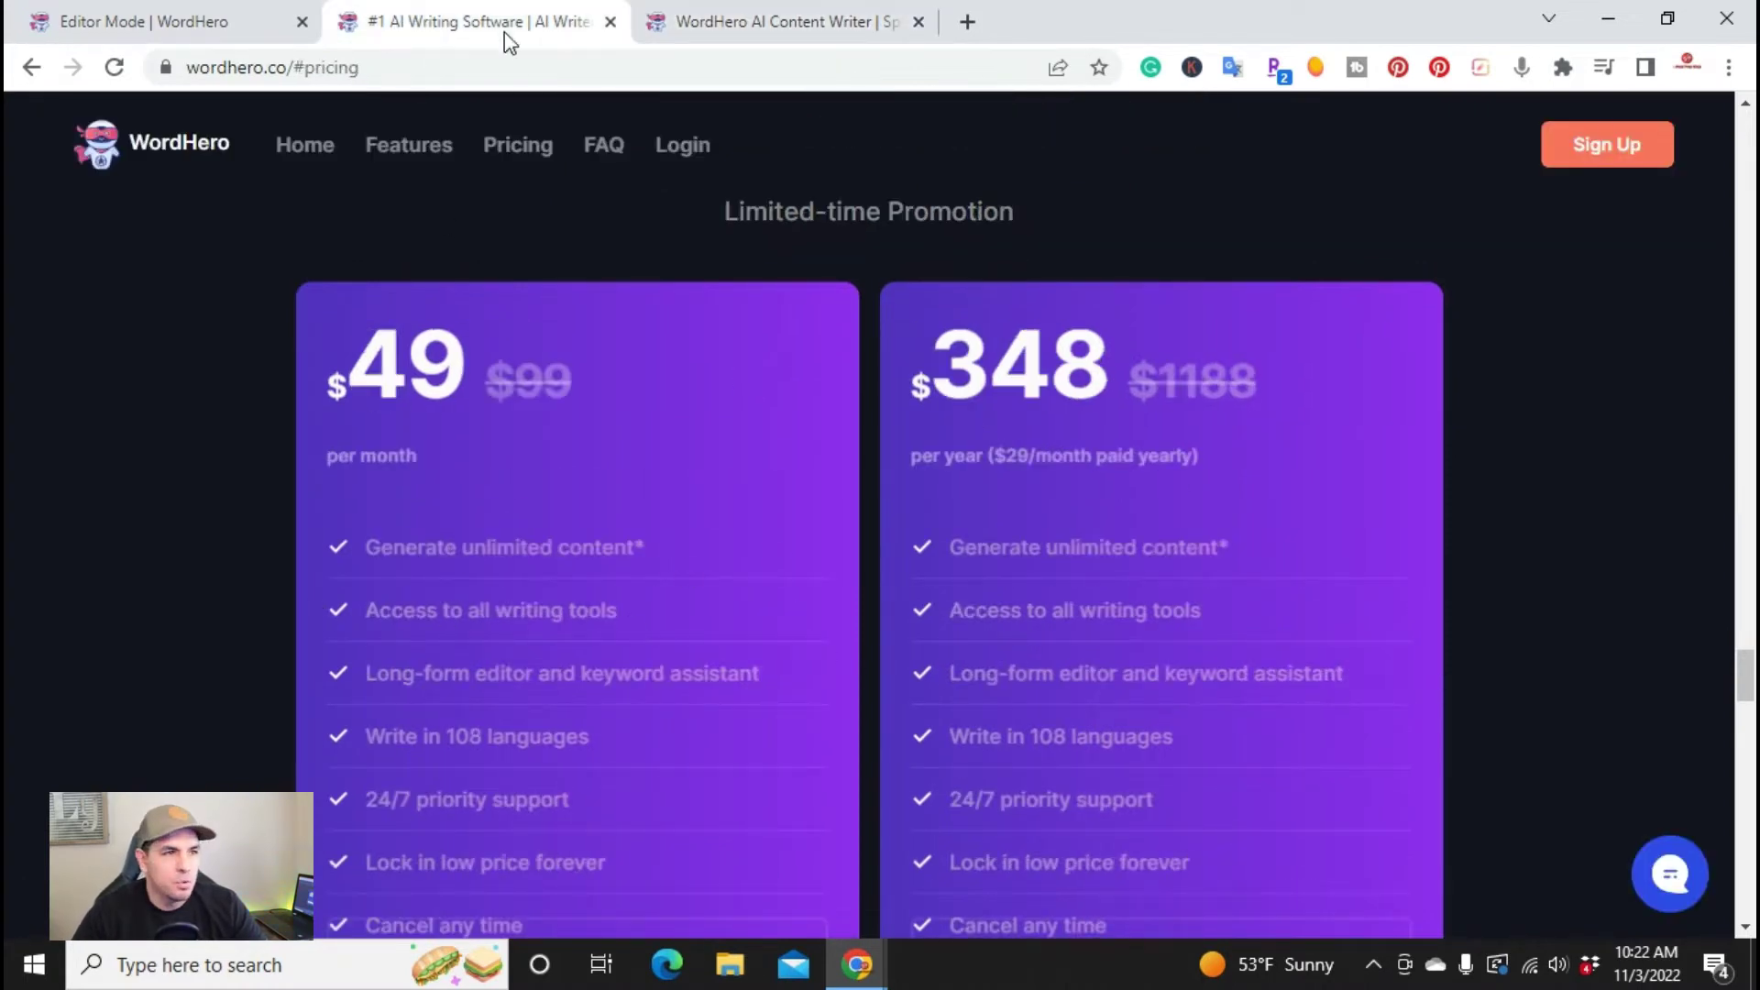
{"action": "left_click", "coordinate": [707, 20]}
{"action": "left_click", "coordinate": [237, 14]}
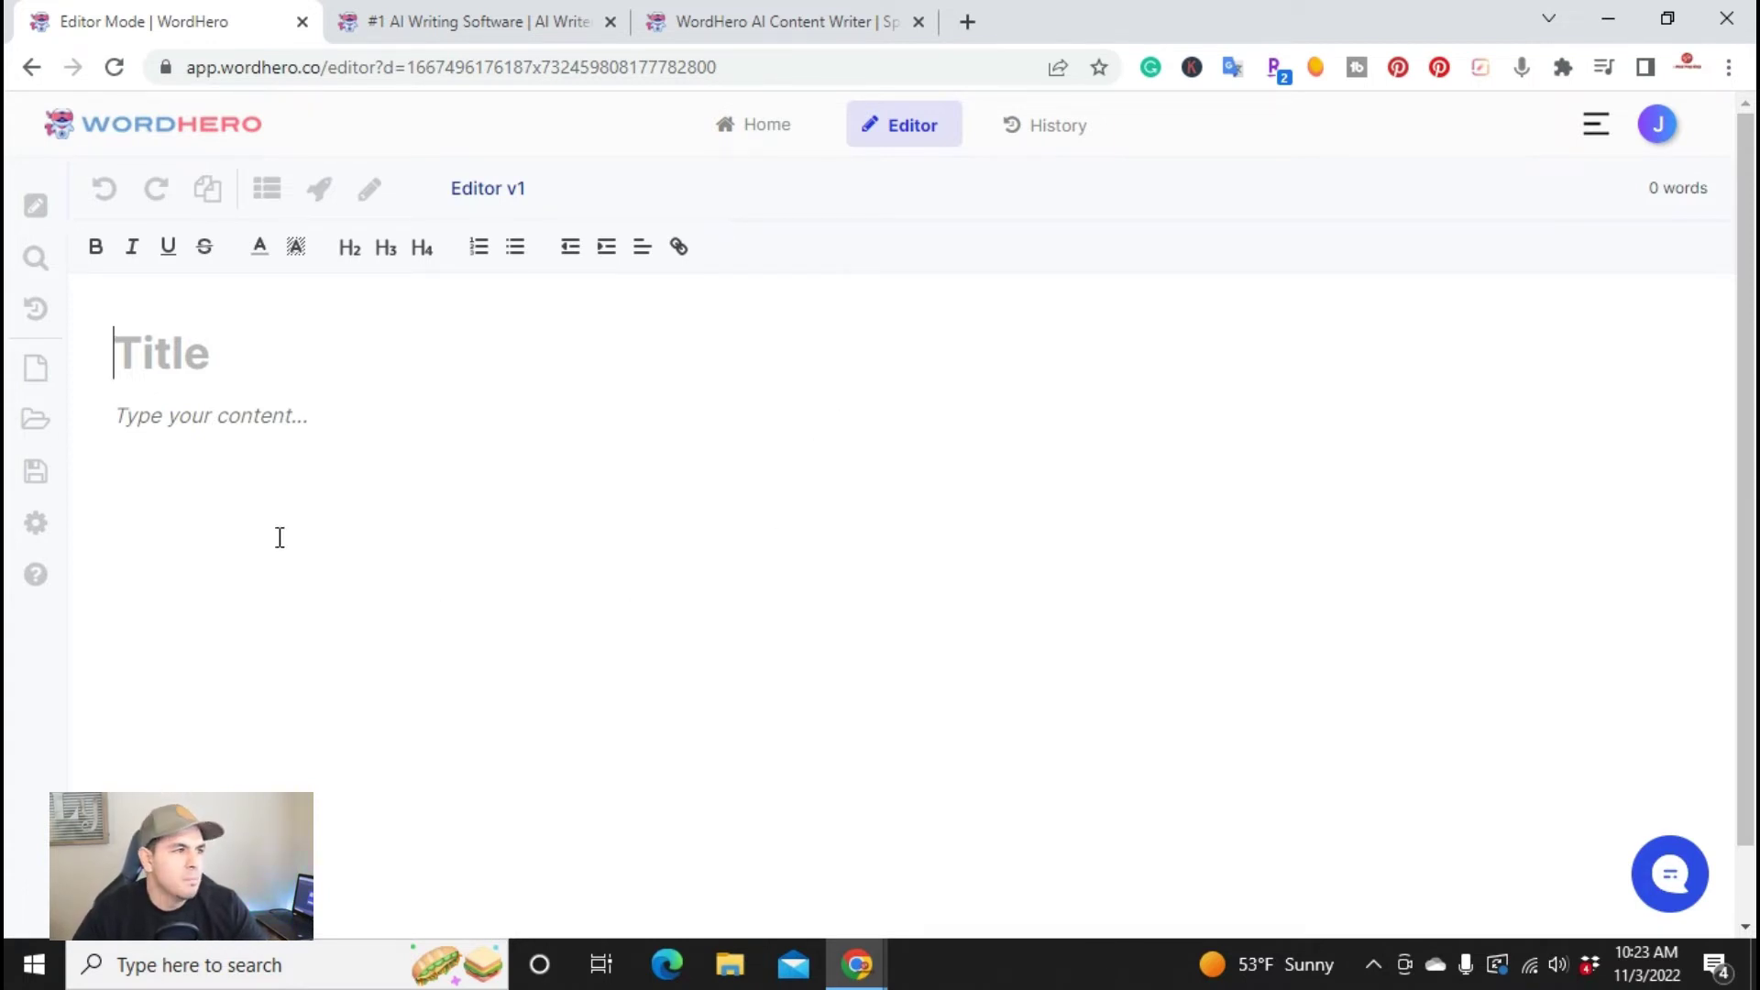
{"action": "mouse_move", "coordinate": [498, 201]}
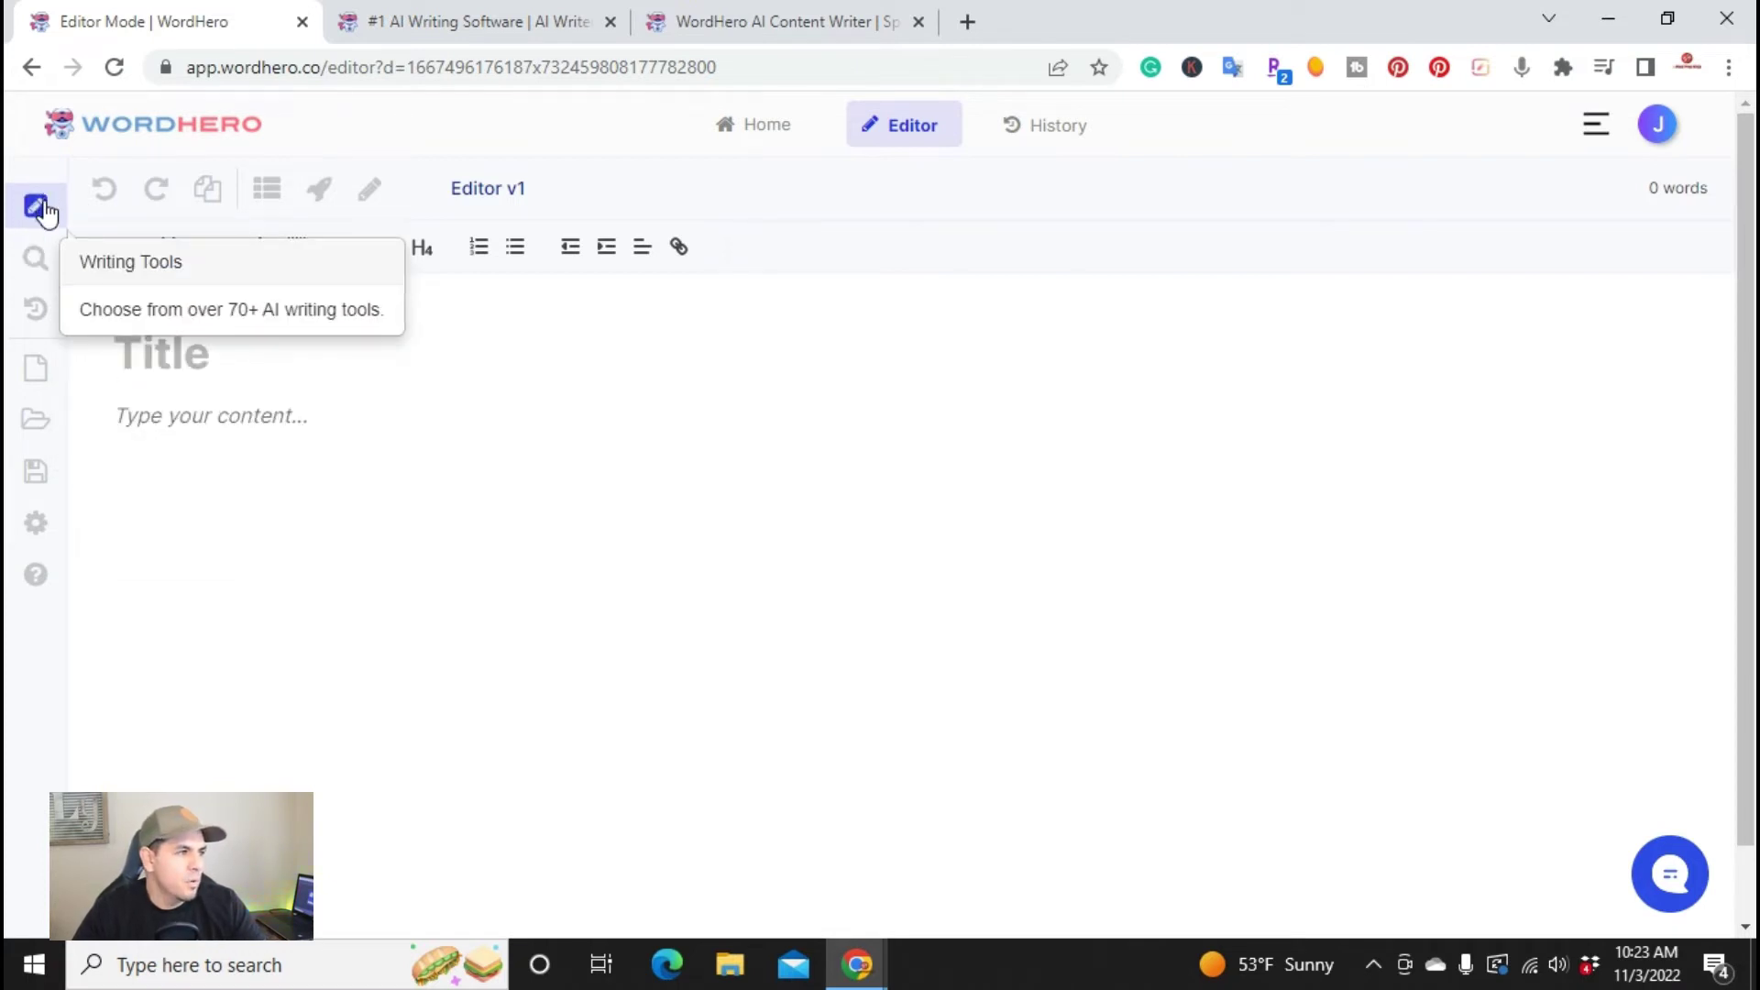
Search the AI writing tools for 'blog' and open the Blog Topics generator.
{"action": "left_click", "coordinate": [38, 217]}
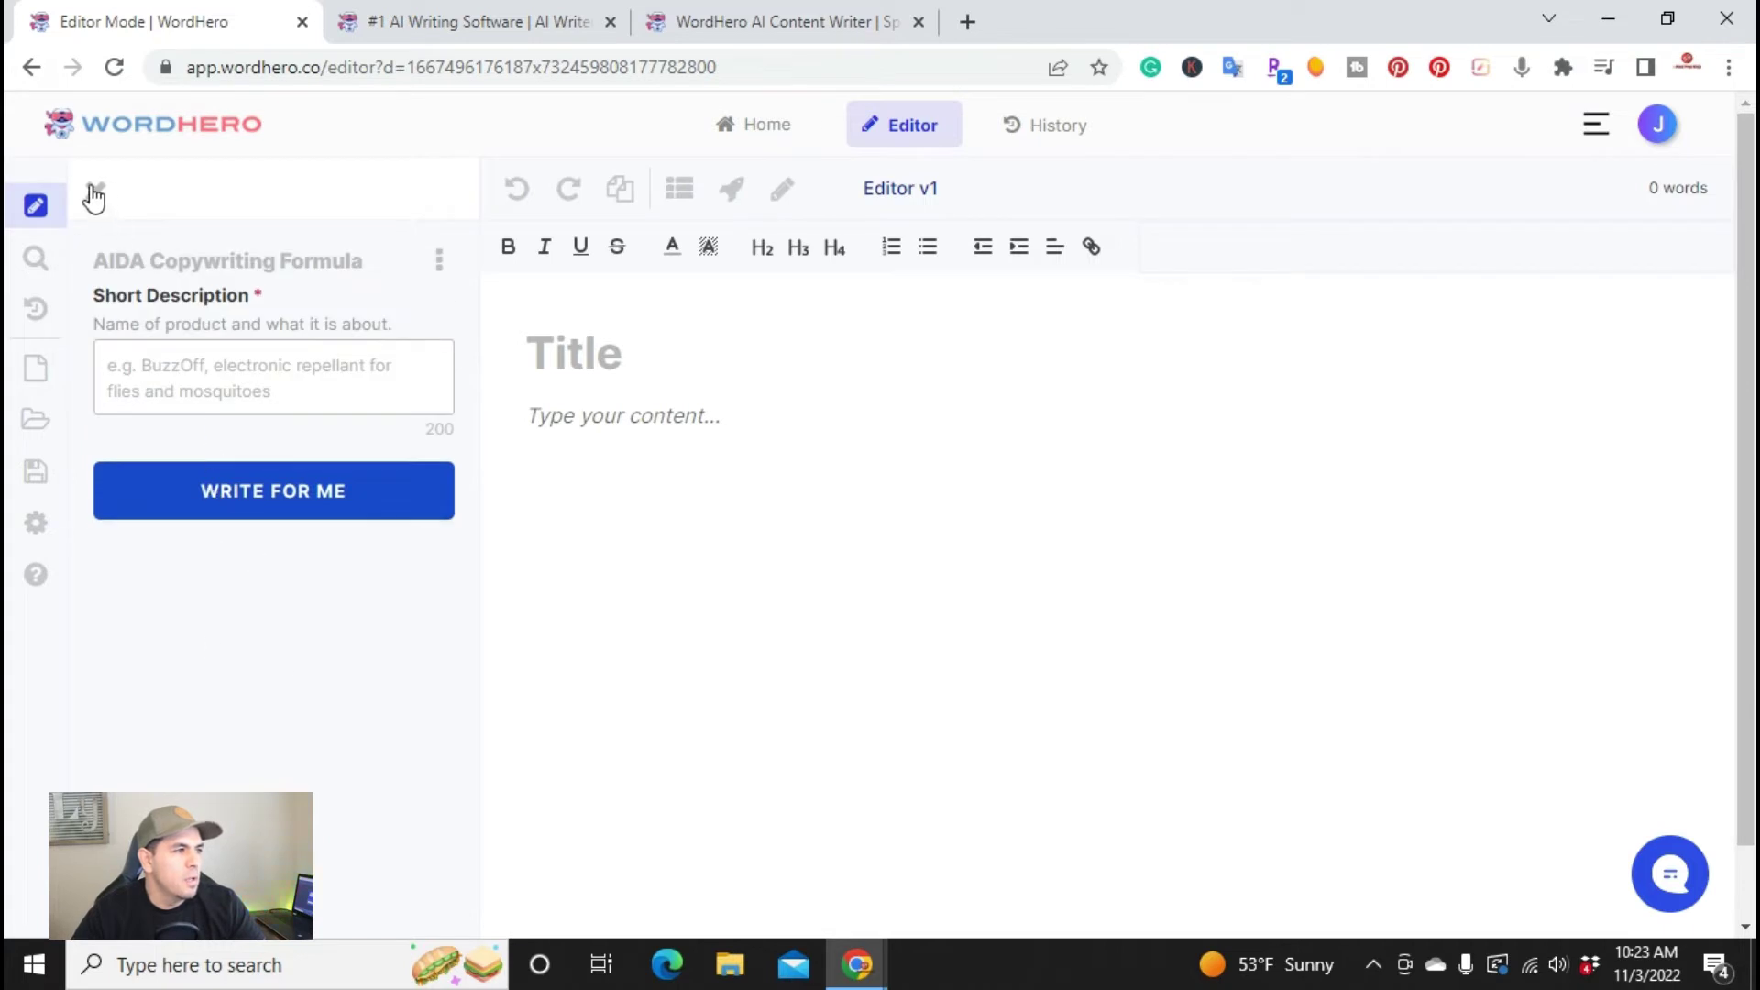
{"action": "left_click", "coordinate": [94, 195]}
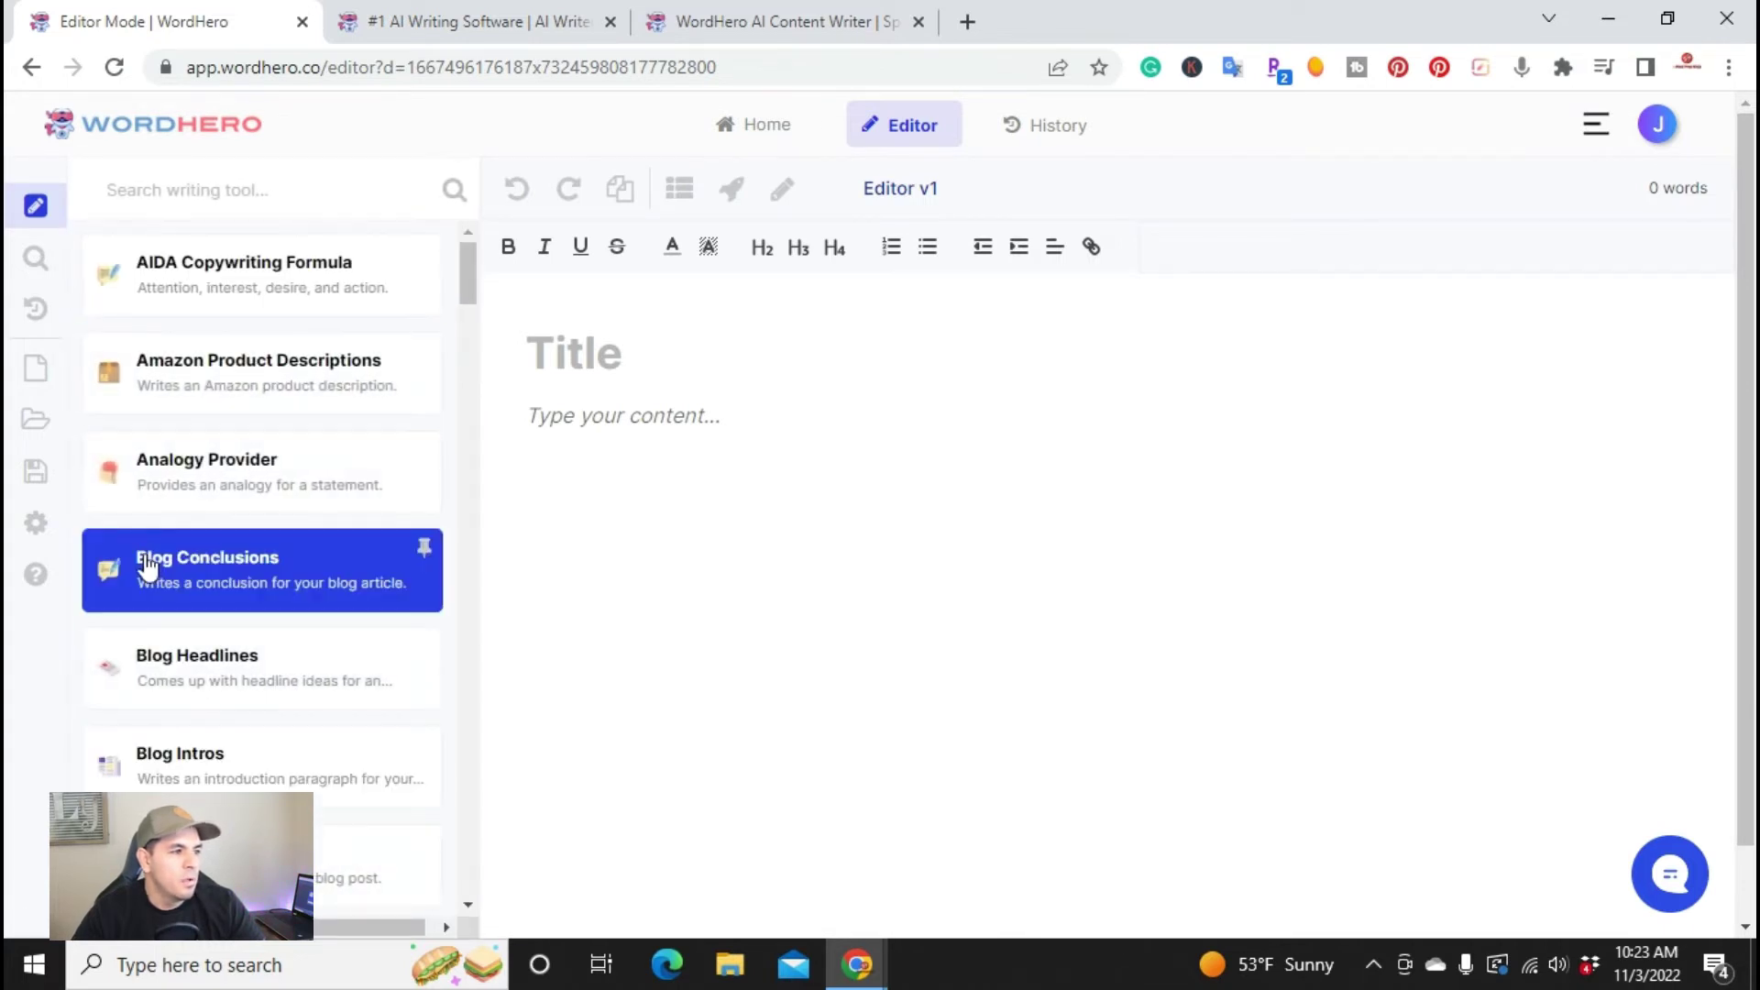
{"action": "left_click", "coordinate": [169, 192]}
{"action": "type", "text": "blog"}
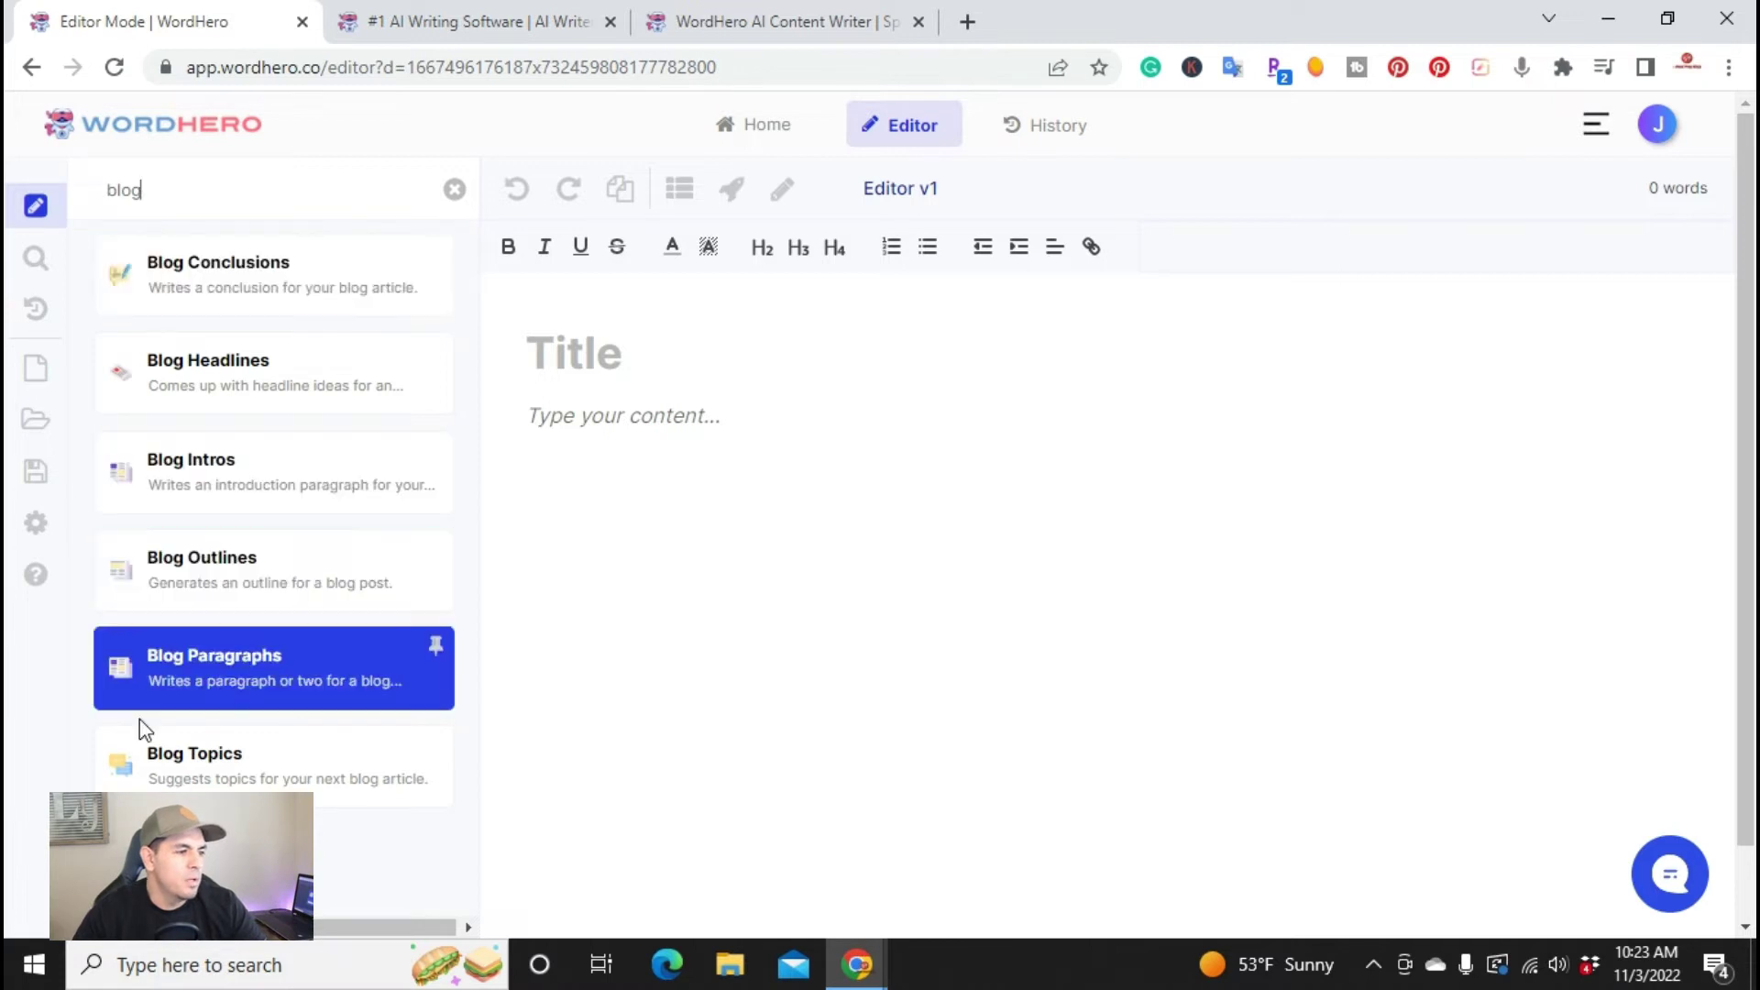
{"action": "left_click", "coordinate": [209, 765]}
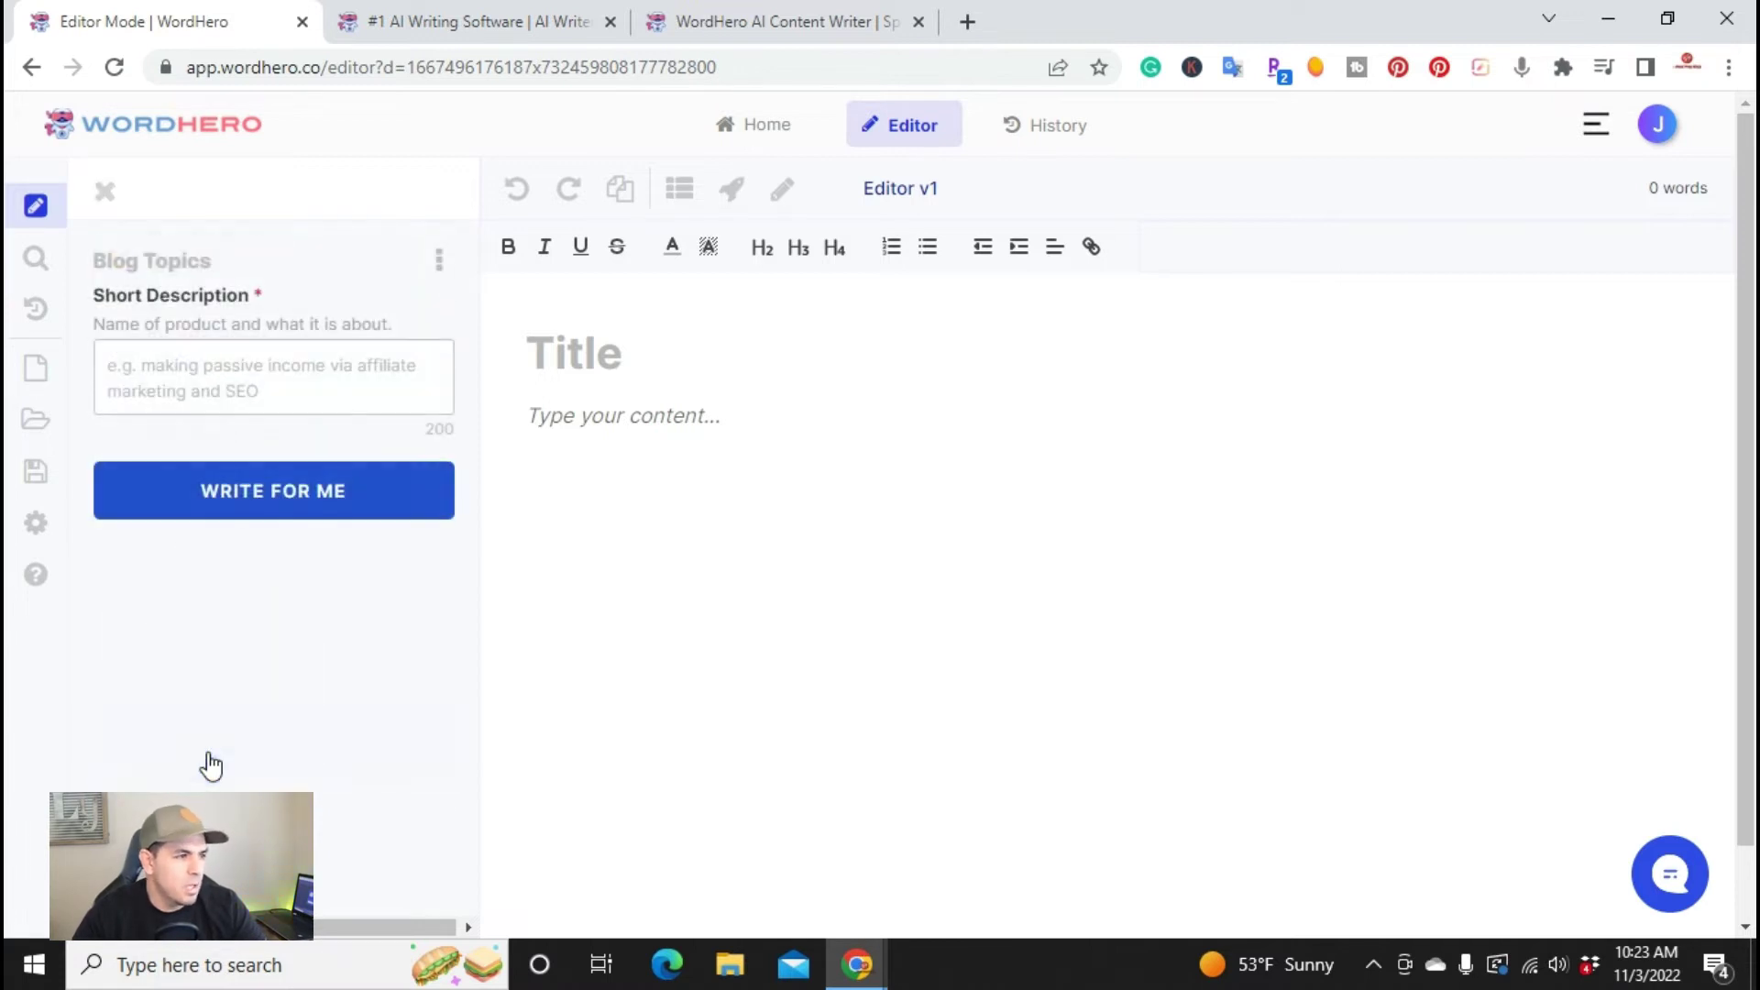
Paste 'how to choose the right protein powder' into the Blog Description.
{"action": "left_click", "coordinate": [213, 371]}
{"action": "right_click", "coordinate": [209, 370]}
{"action": "left_click", "coordinate": [257, 566]}
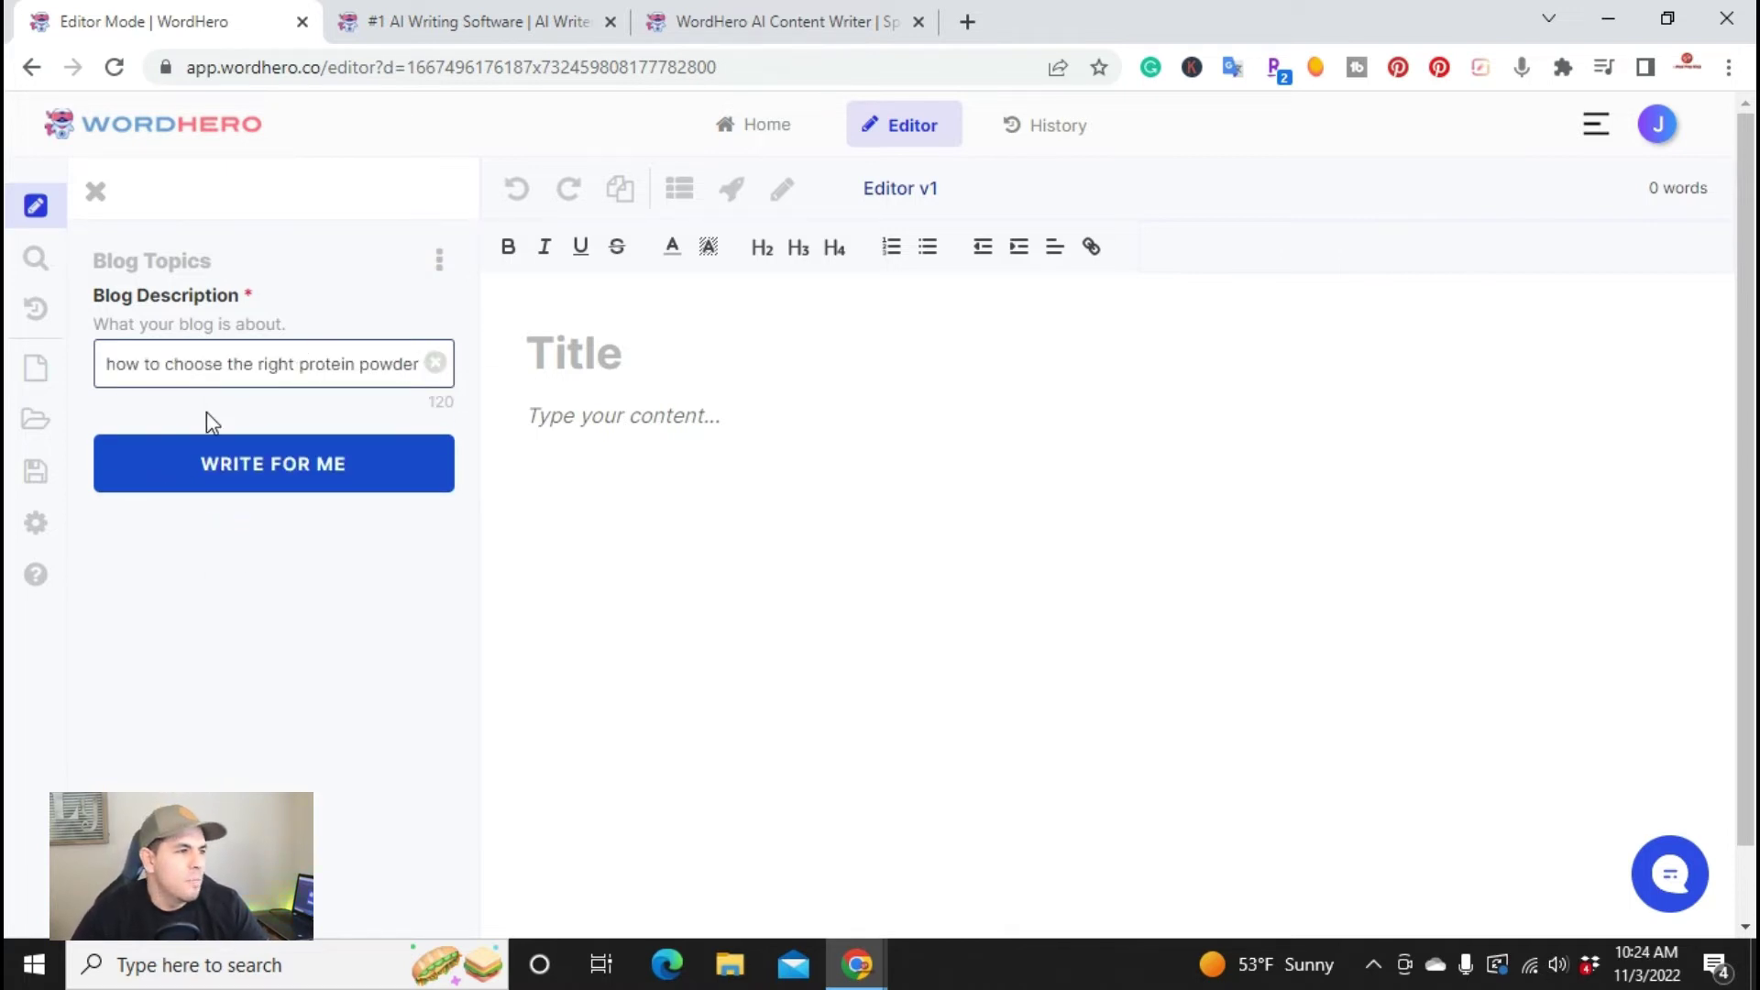
Generate protein powder blog topic ideas and review the resulting topic cards.
{"action": "left_click", "coordinate": [235, 470]}
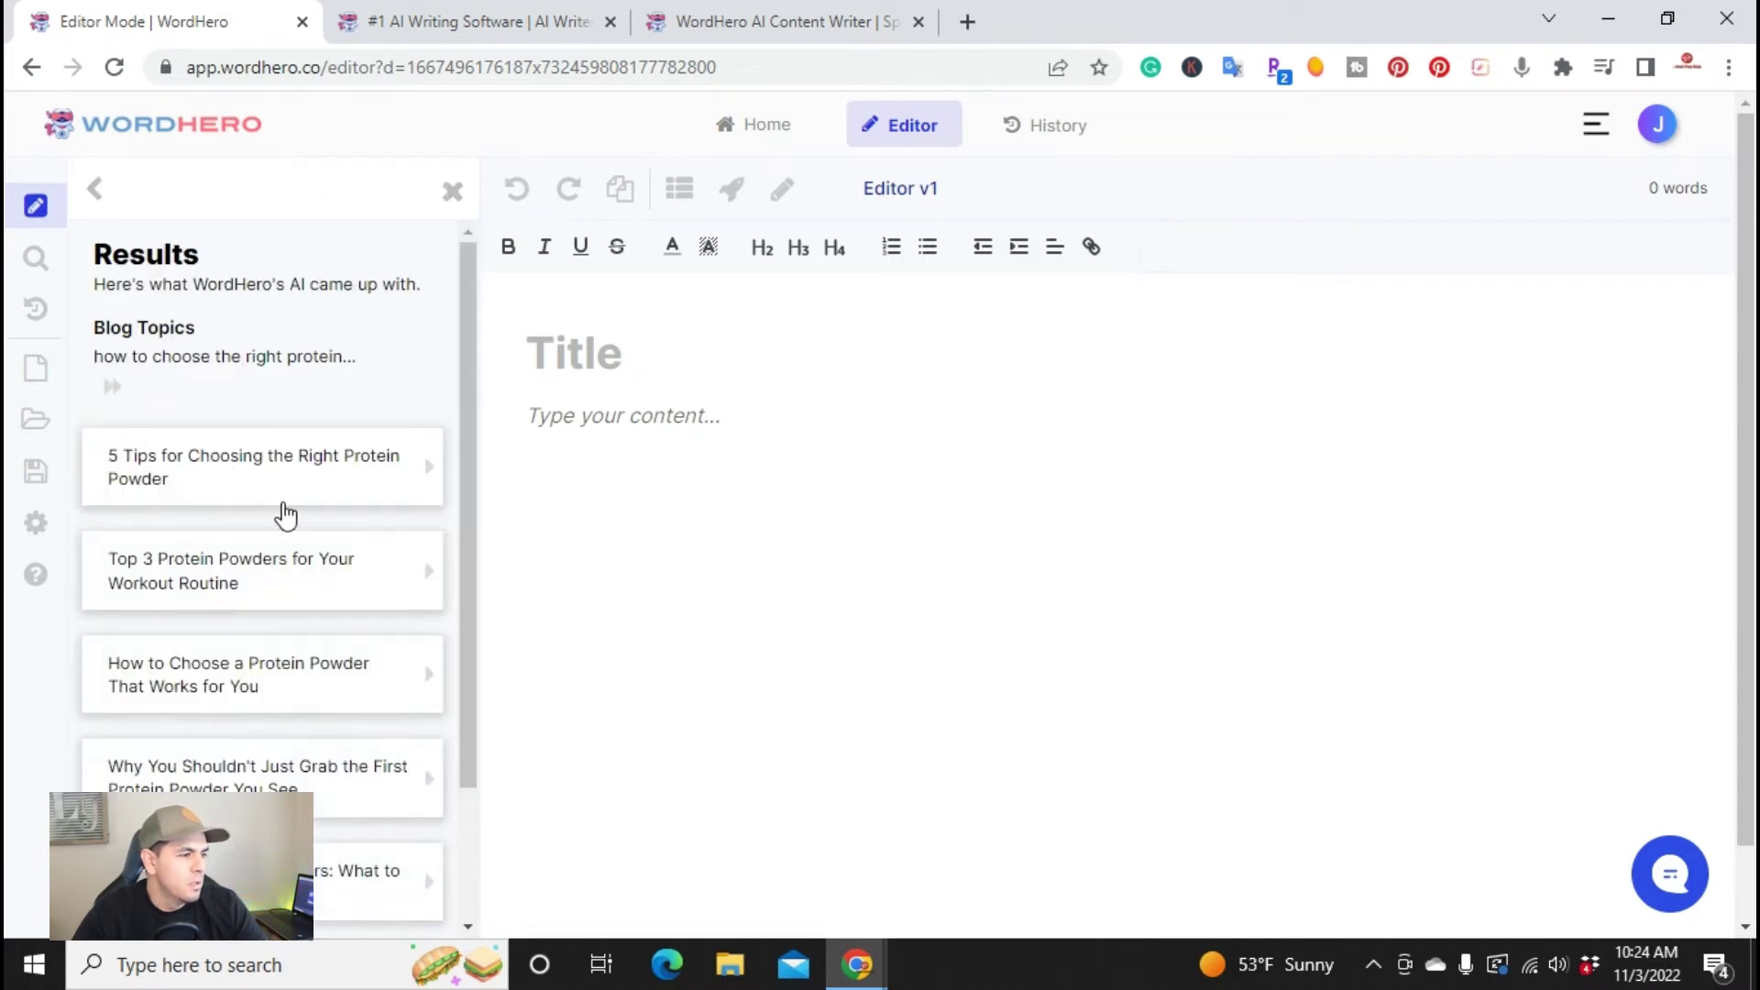
{"action": "scroll", "coordinate": [282, 510], "scroll_direction": "down", "scroll_amount": 1}
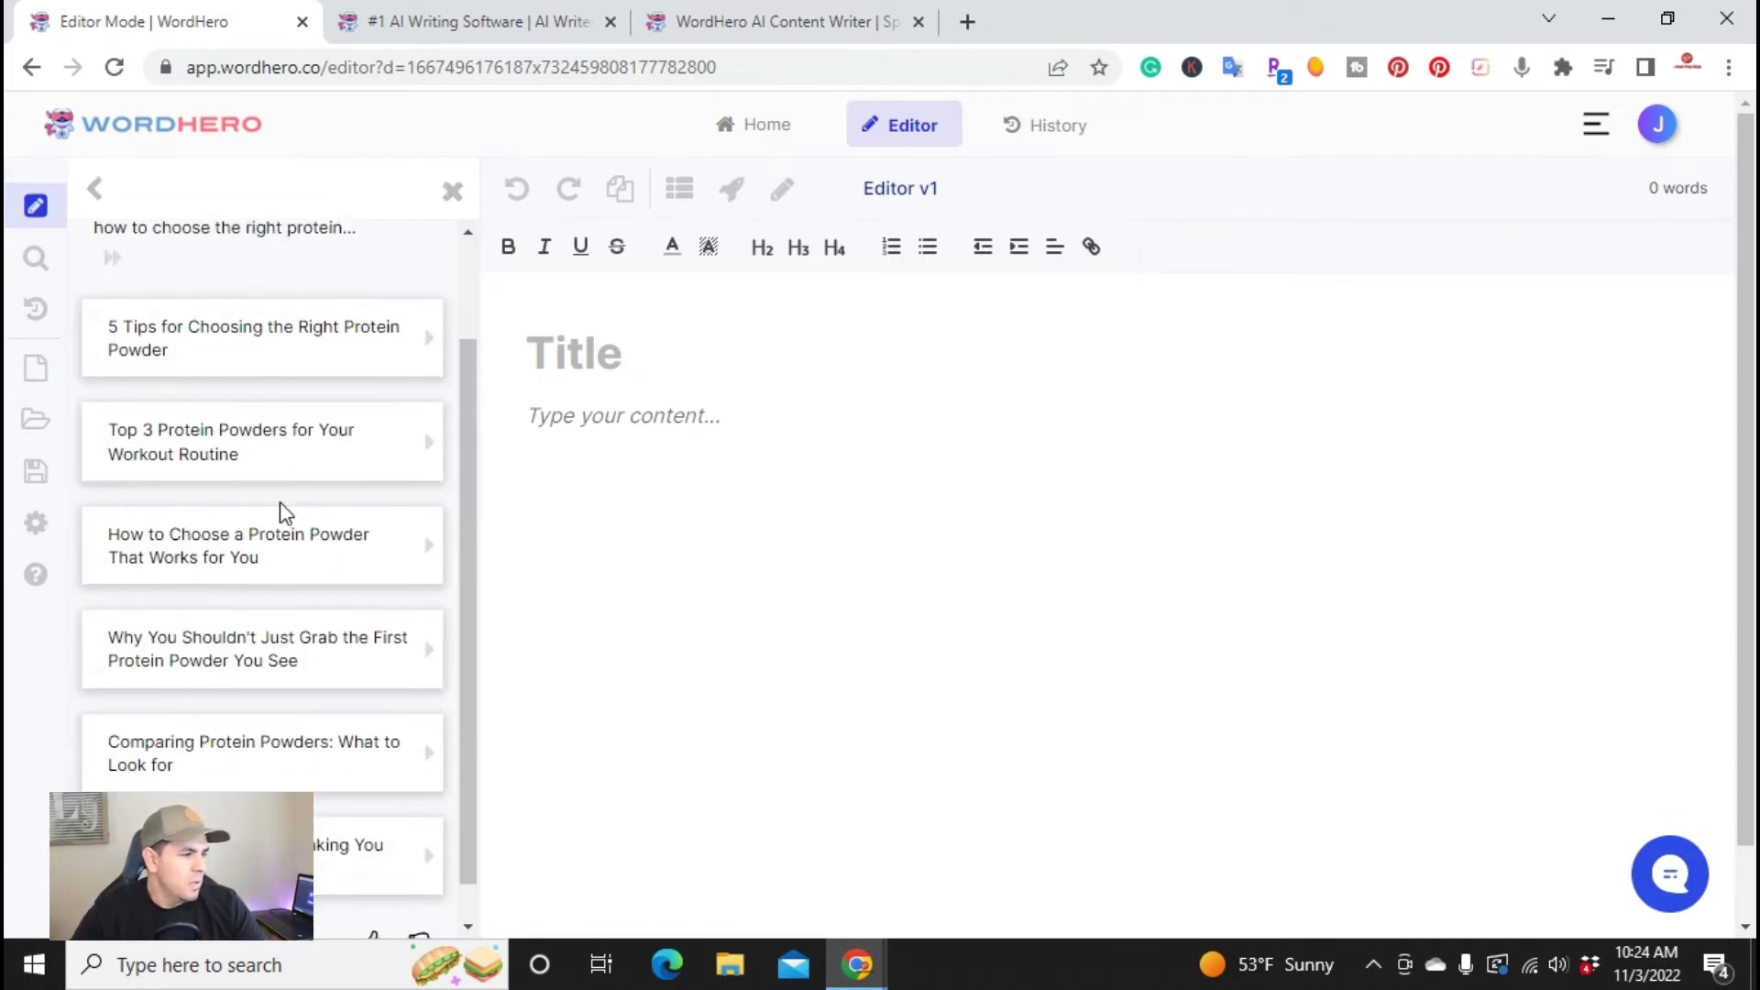
{"action": "scroll", "coordinate": [282, 509], "scroll_direction": "up", "scroll_amount": 1}
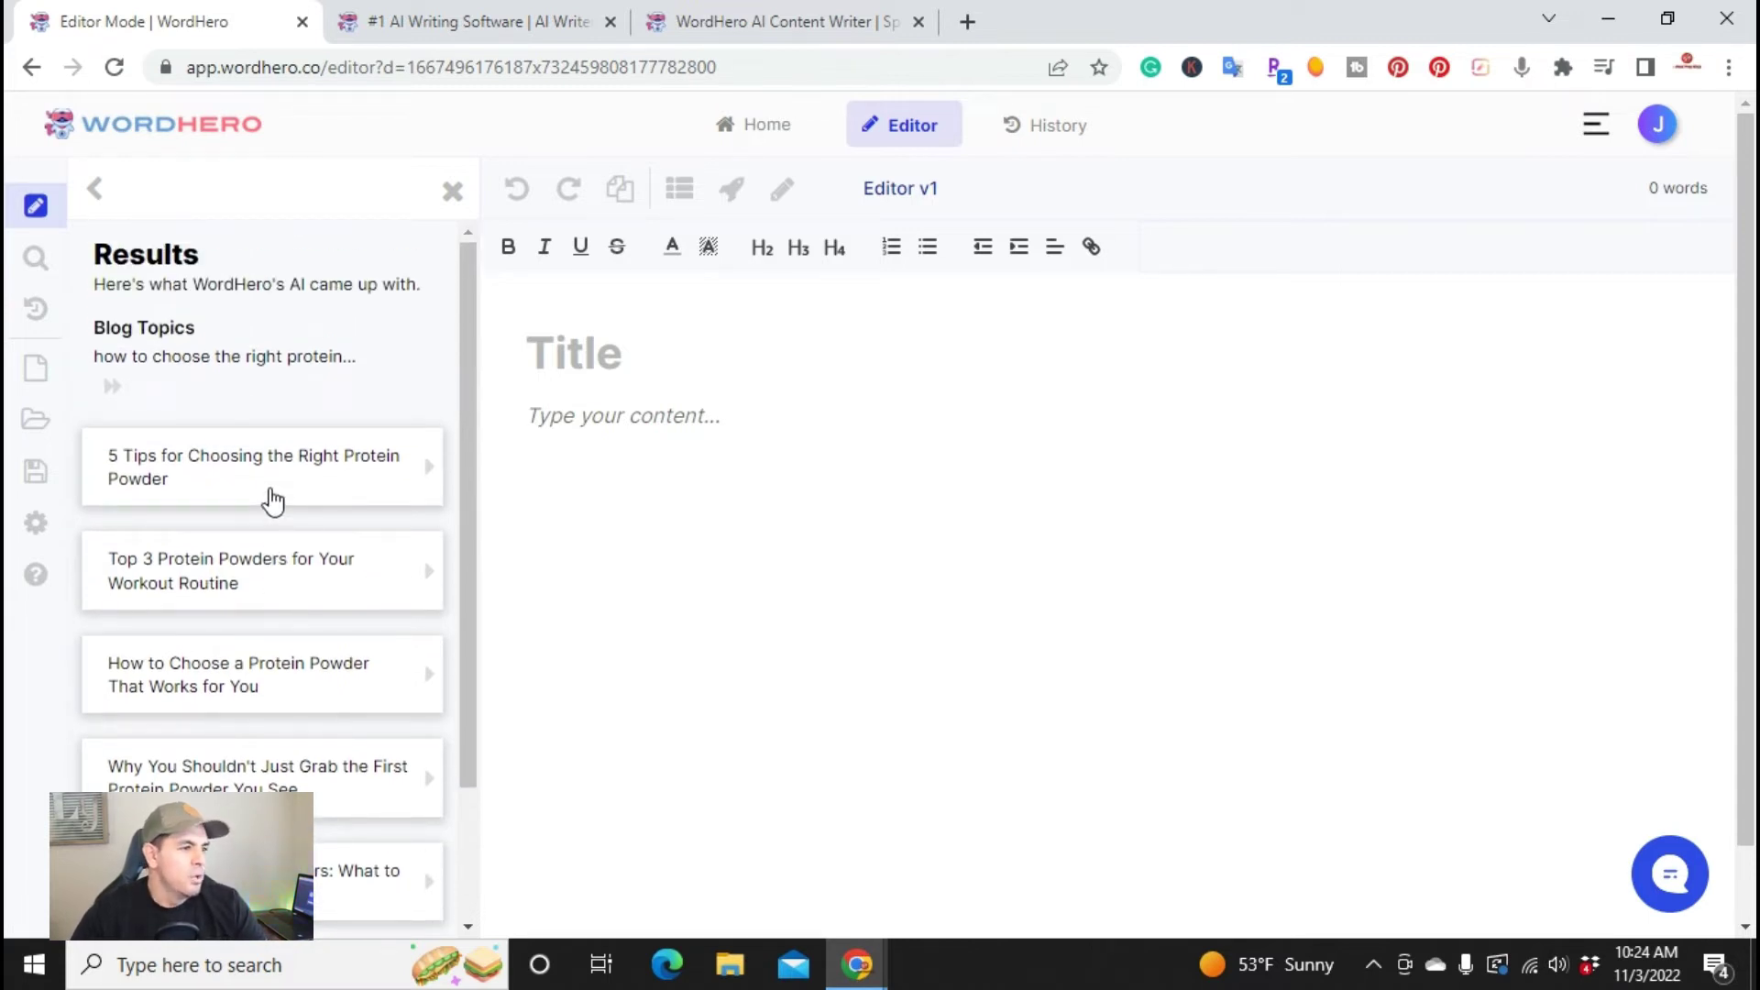
{"action": "scroll", "coordinate": [272, 500], "scroll_direction": "down", "scroll_amount": 1}
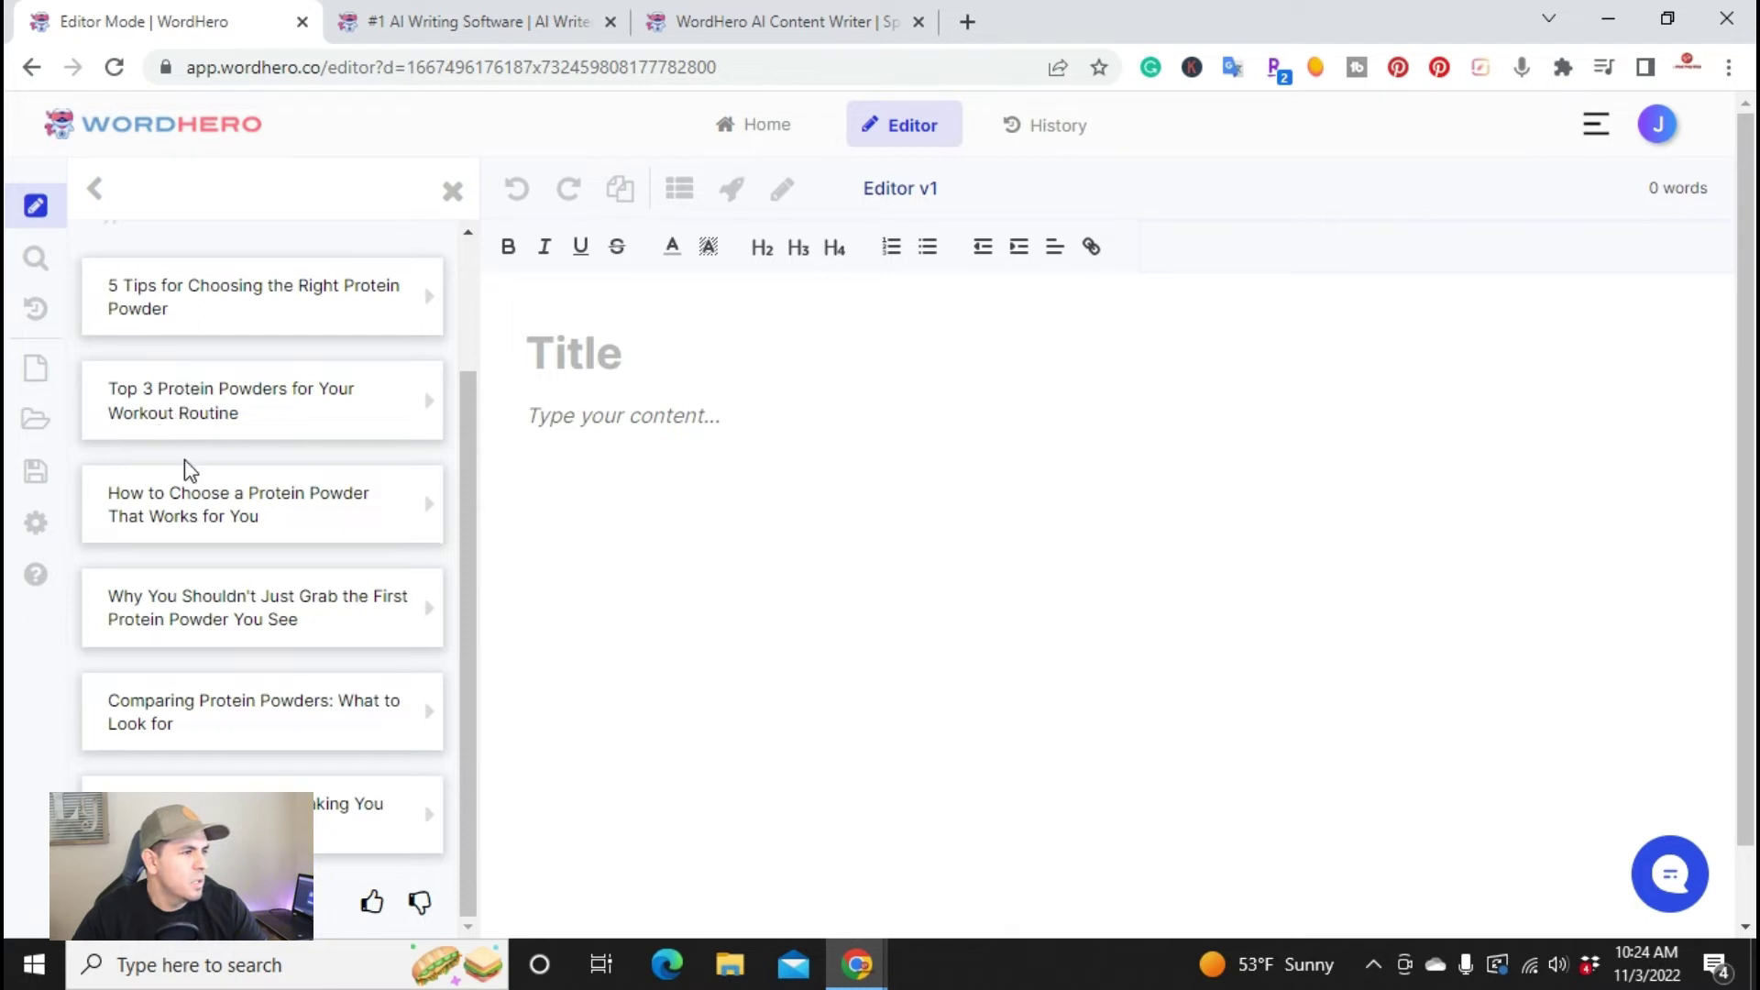
{"action": "scroll", "coordinate": [187, 470], "scroll_direction": "up", "scroll_amount": 1}
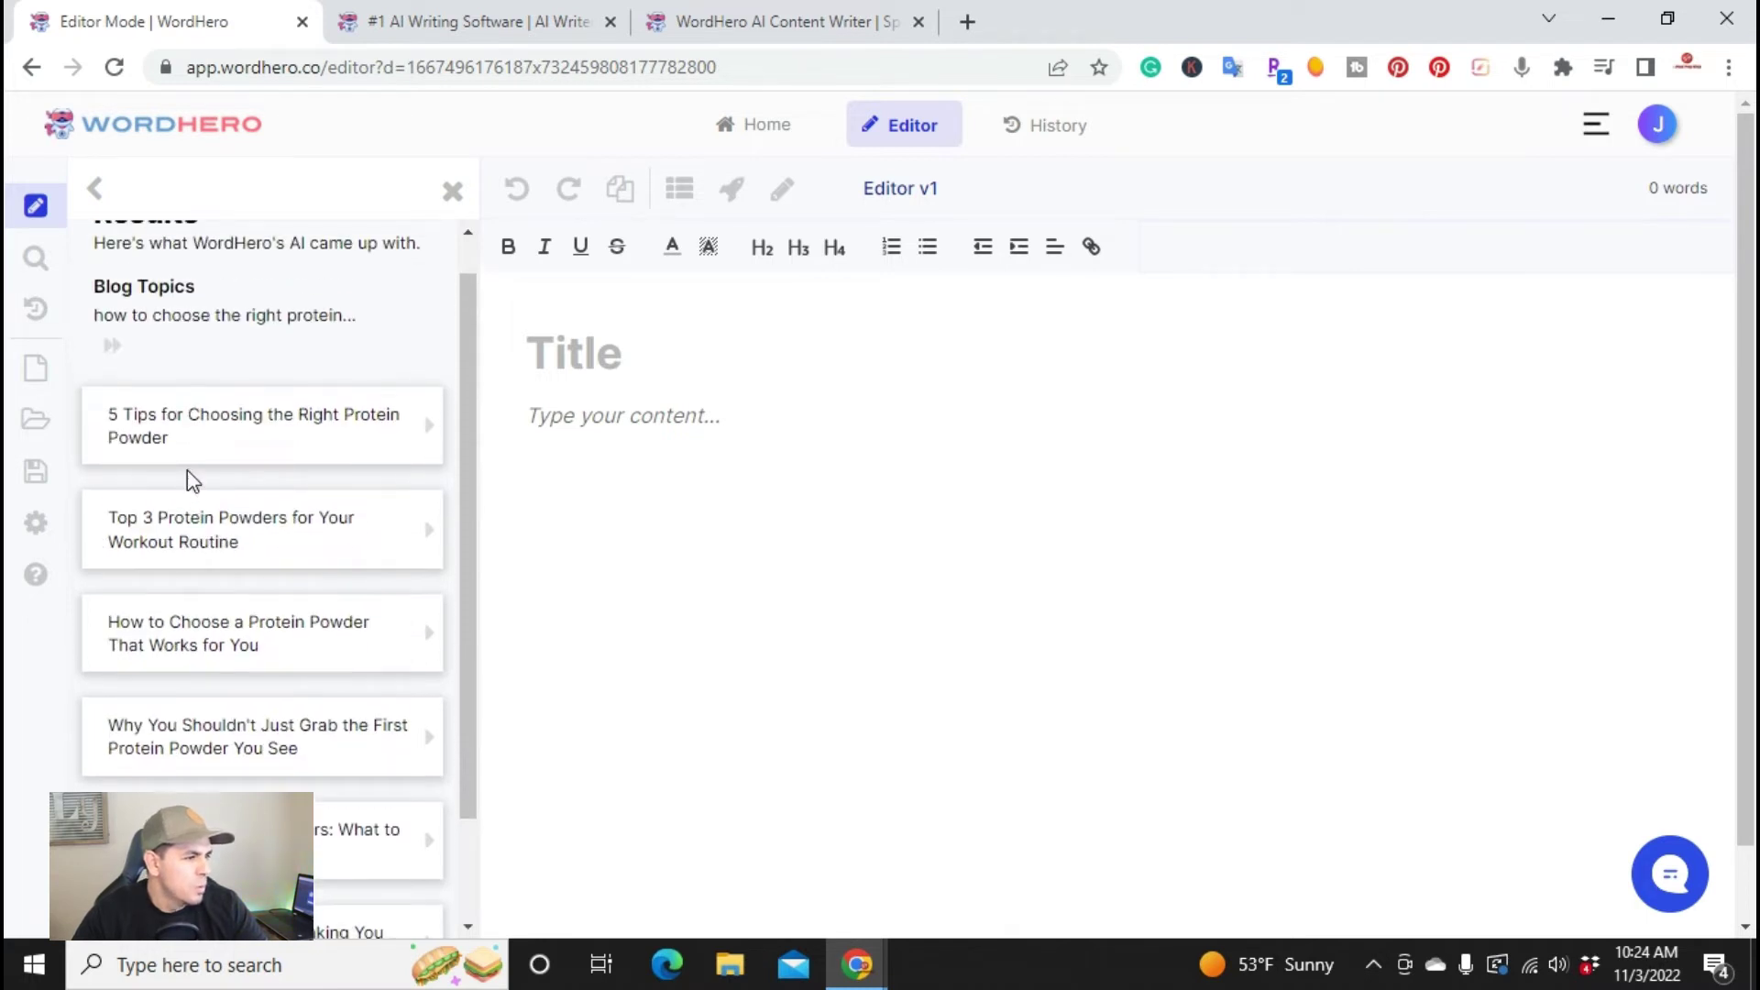
Insert the third topic and copy it into the title as 'How to Choose a Protein Powder That Works for You'.
{"action": "left_click", "coordinate": [431, 637]}
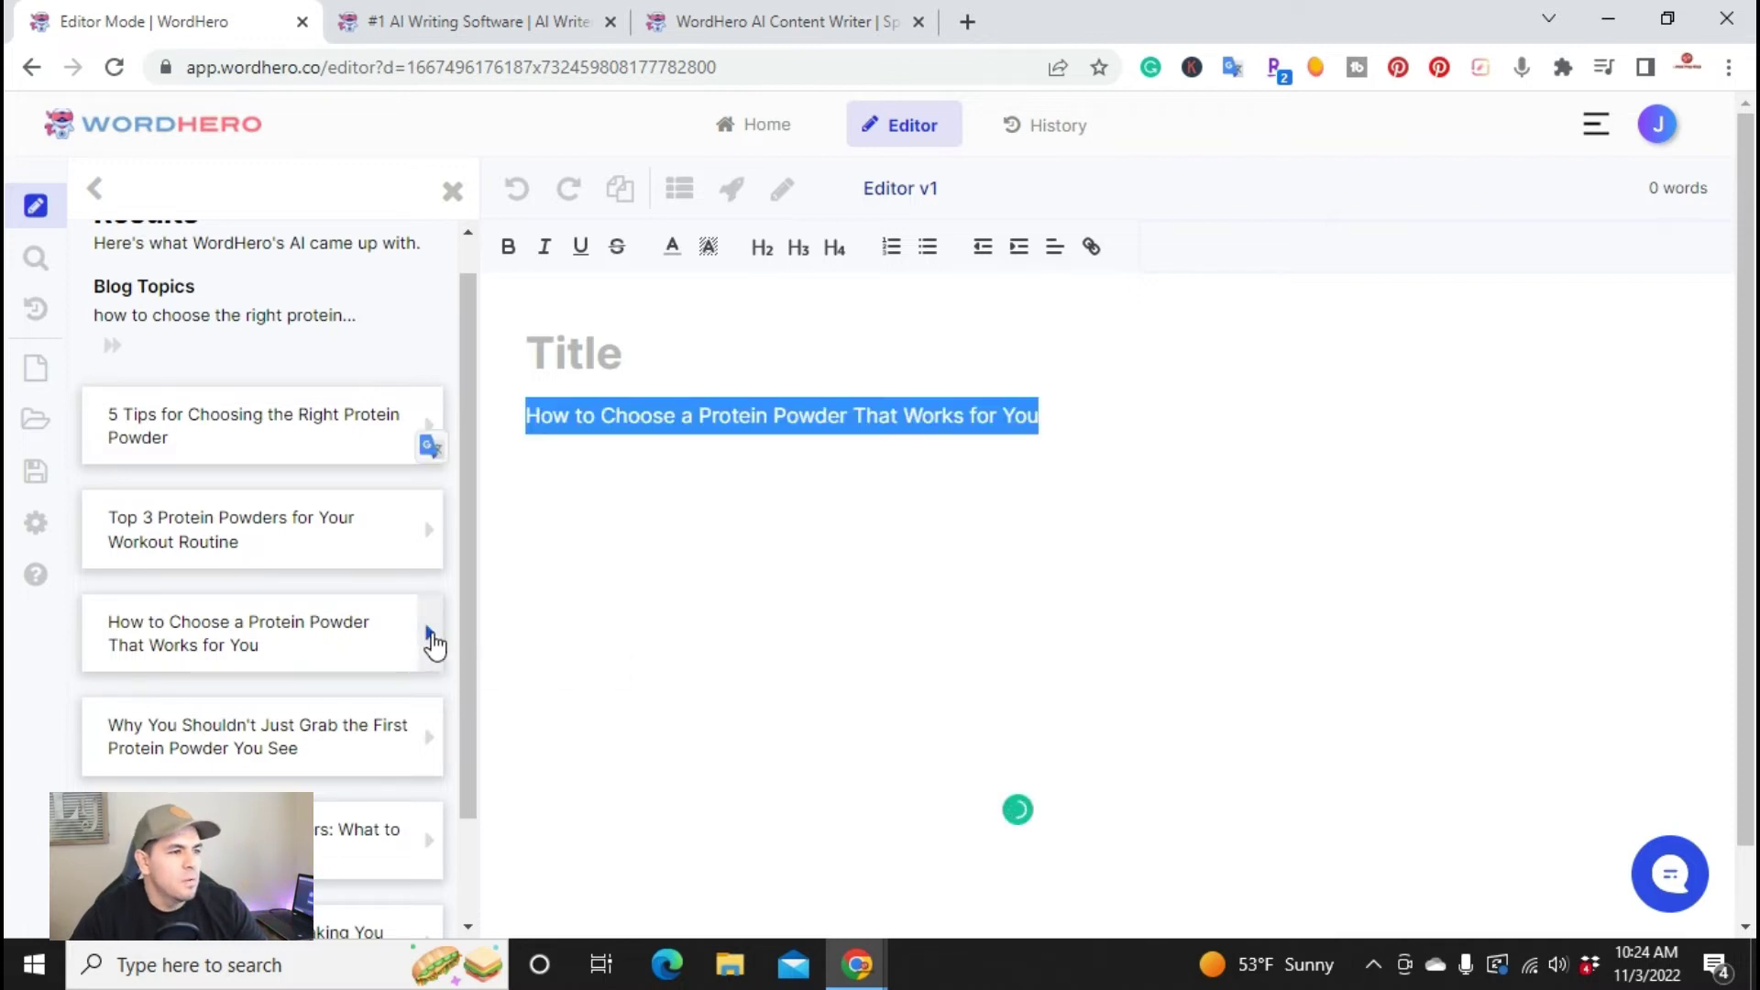
{"action": "double_click", "coordinate": [732, 413]}
{"action": "left_click", "coordinate": [732, 412]}
{"action": "right_click", "coordinate": [731, 413]}
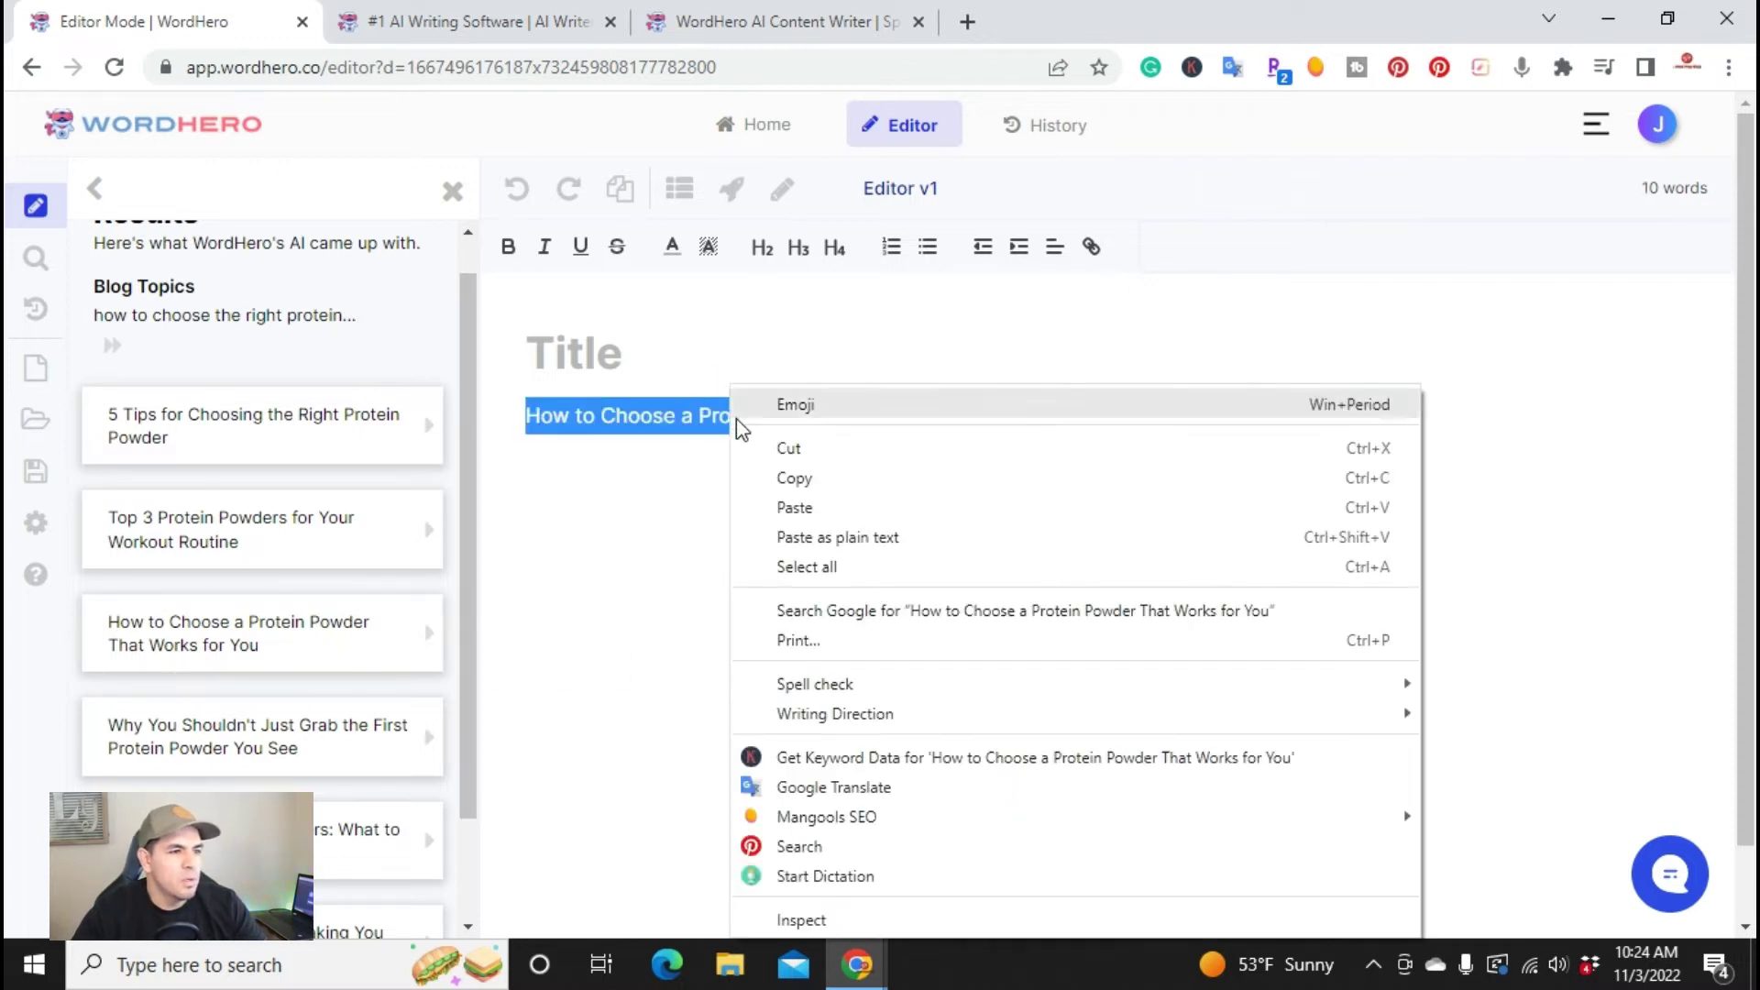
{"action": "left_click", "coordinate": [774, 475]}
{"action": "left_click", "coordinate": [663, 408]}
{"action": "right_click", "coordinate": [629, 352]}
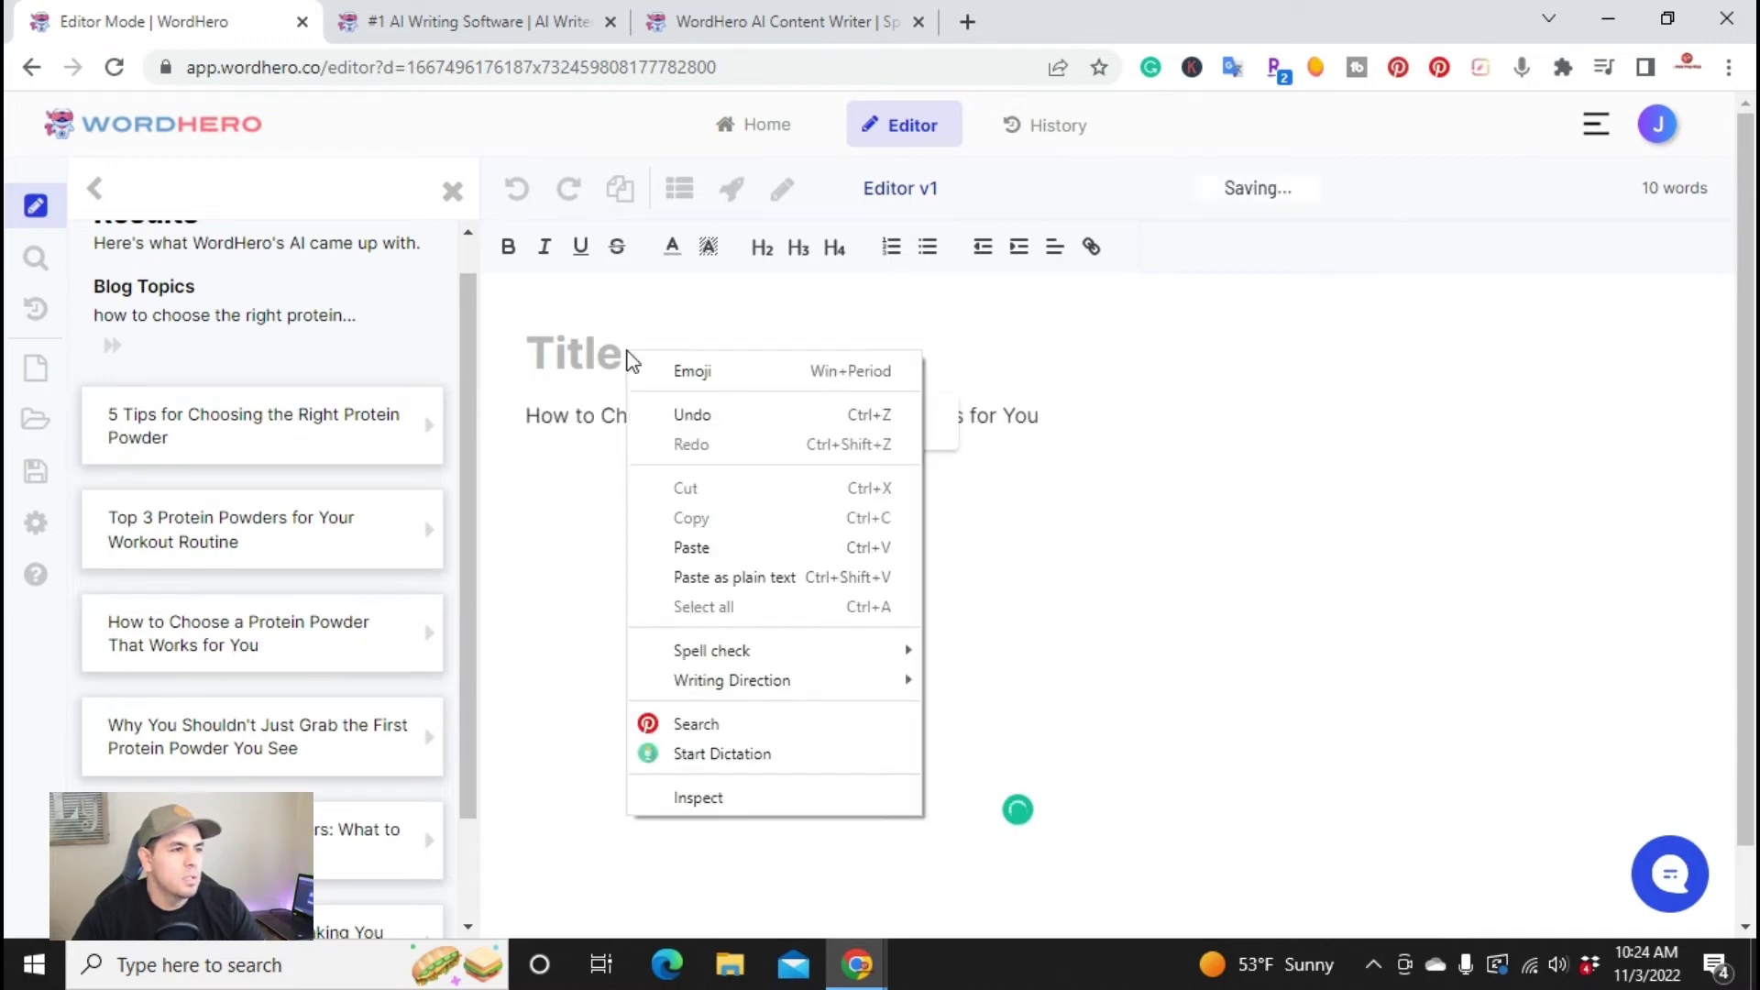
{"action": "left_click", "coordinate": [689, 547]}
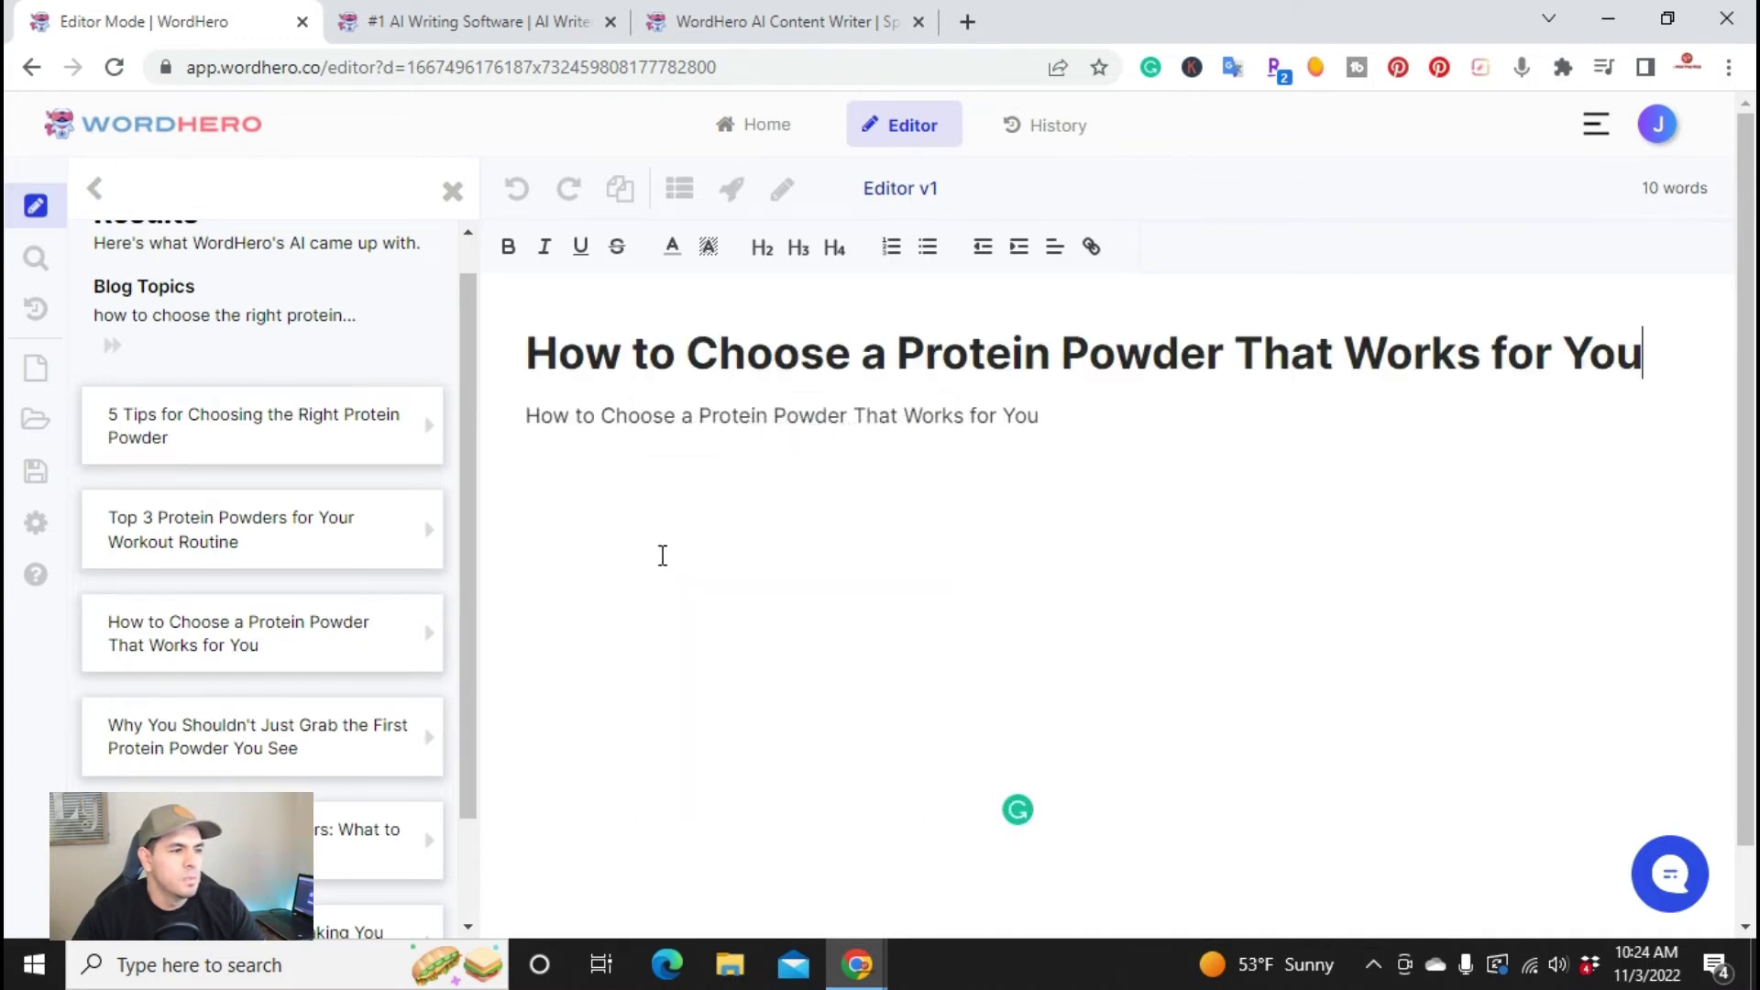
Delete the duplicate topic line from the body, leaving it empty.
{"action": "double_click", "coordinate": [739, 413]}
{"action": "left_click", "coordinate": [738, 412]}
{"action": "key", "text": "BackSpace"}
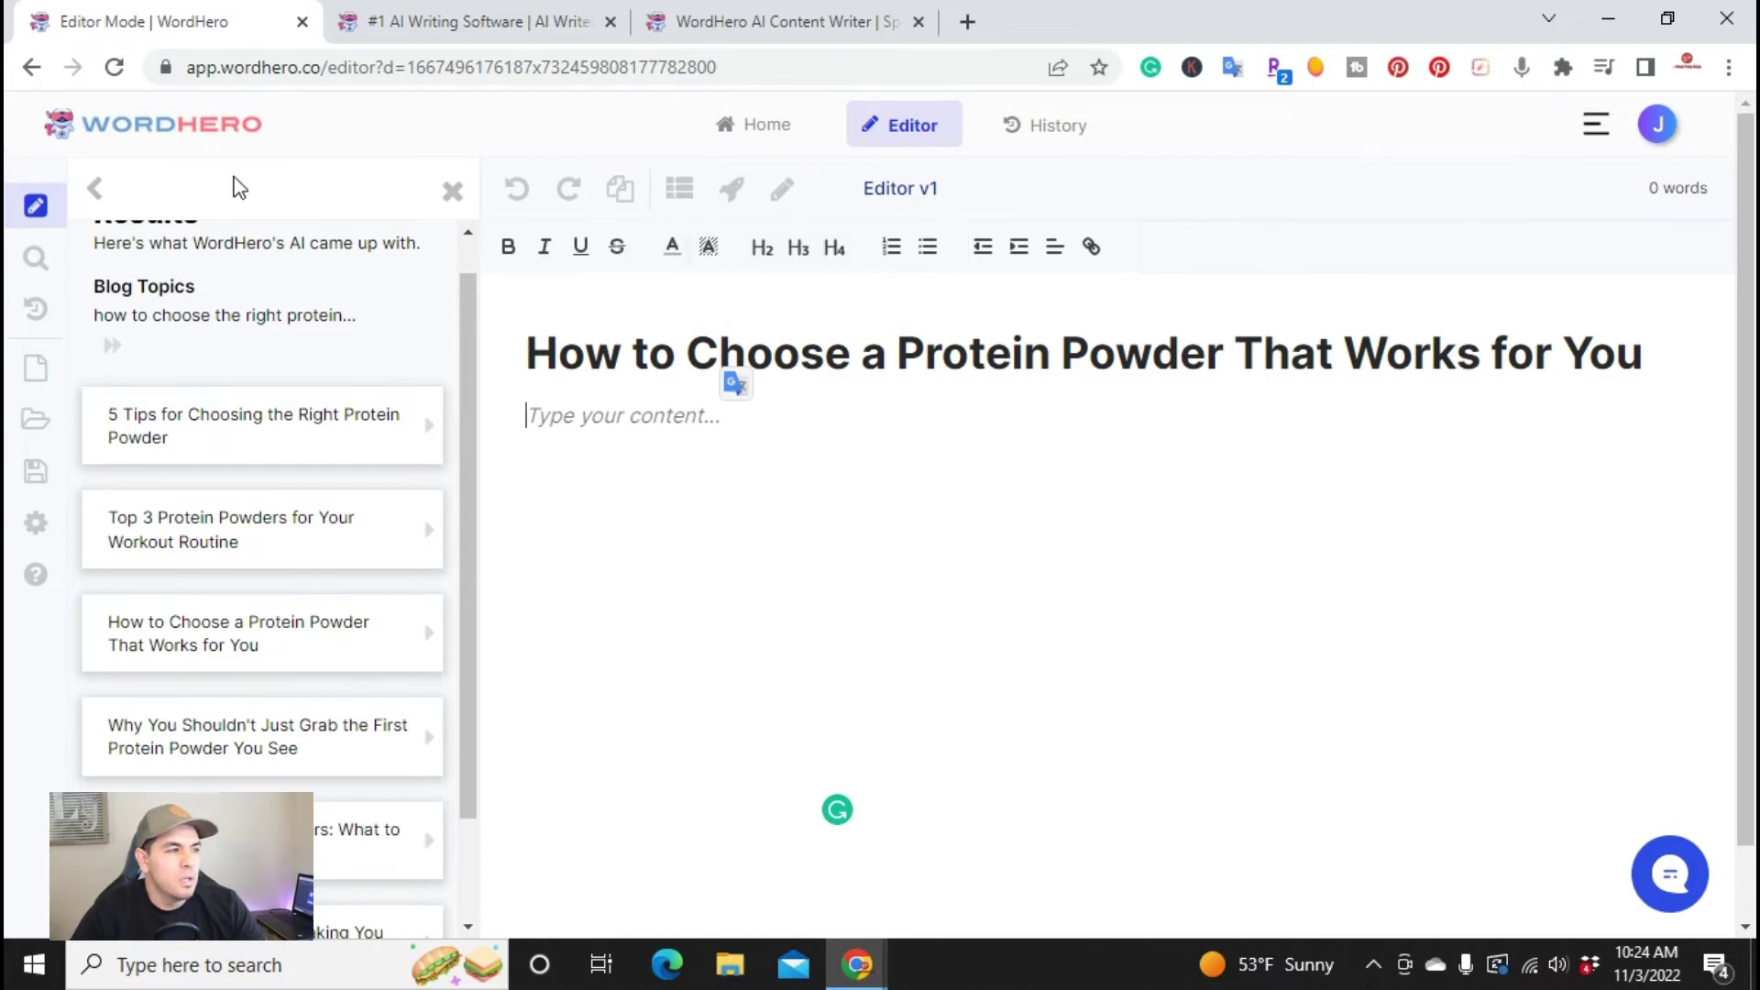
{"action": "left_click", "coordinate": [93, 194]}
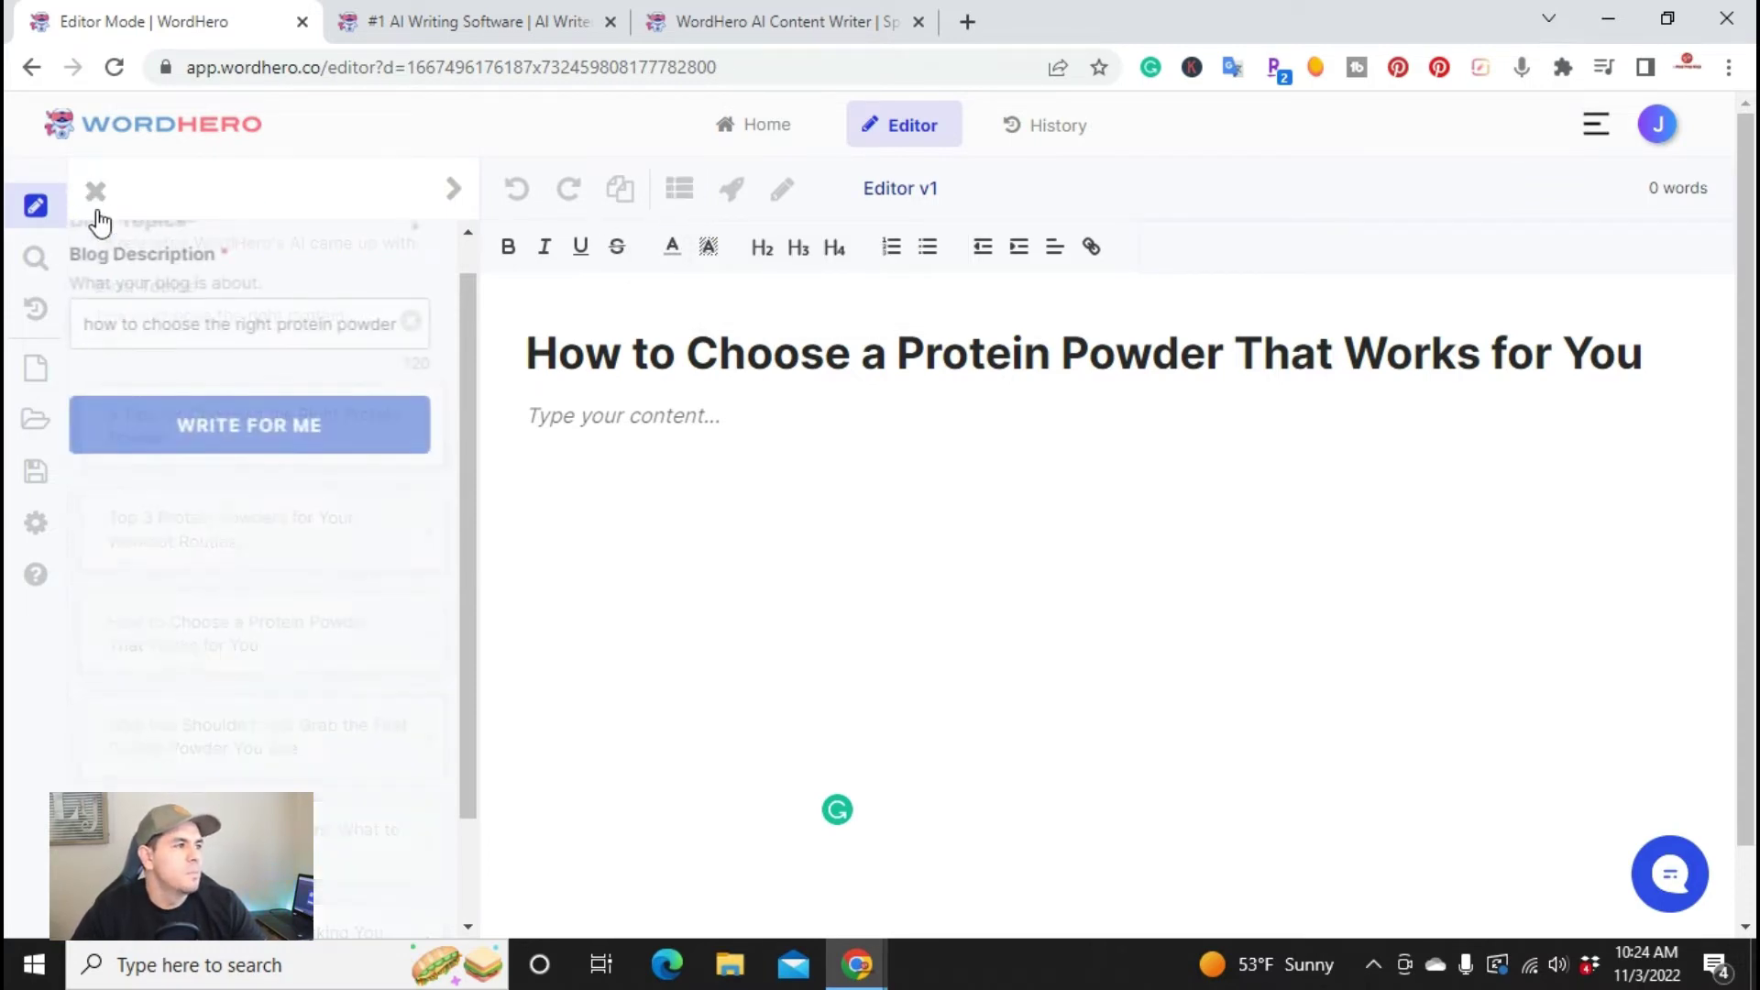
Generate an eight-line outline from the title, 'why protein powder?' through 'Conclusion'.
{"action": "left_click", "coordinate": [95, 191]}
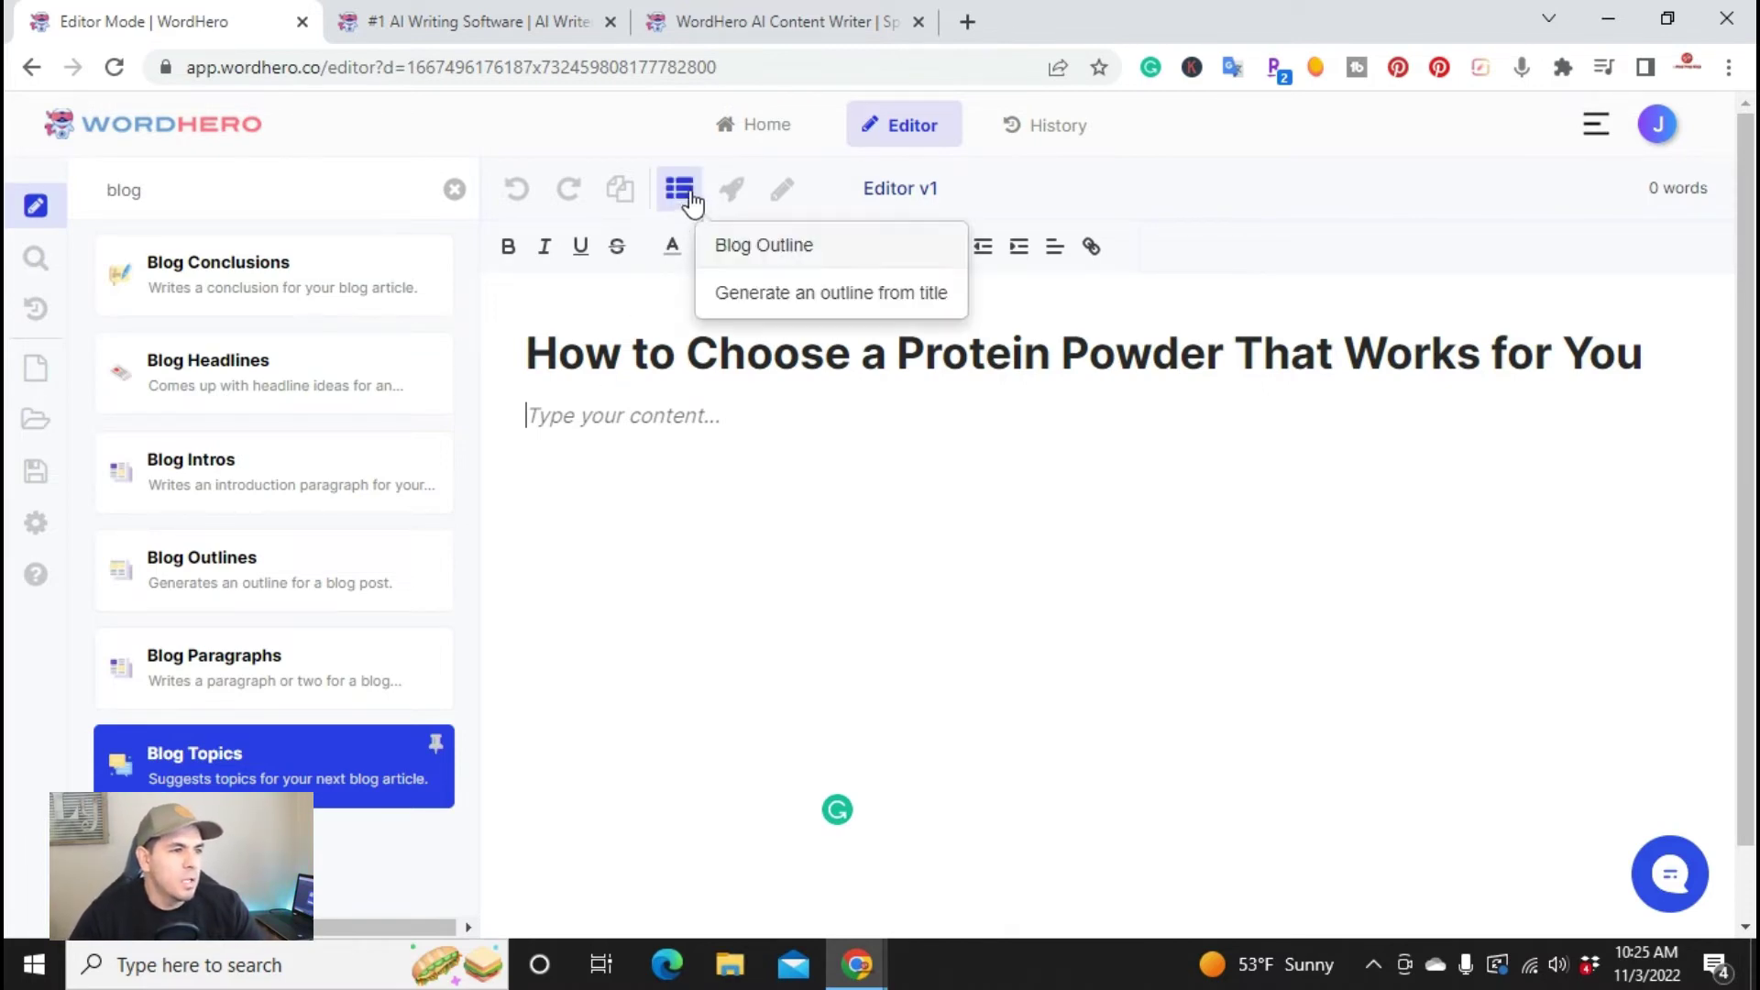
{"action": "left_click", "coordinate": [688, 191]}
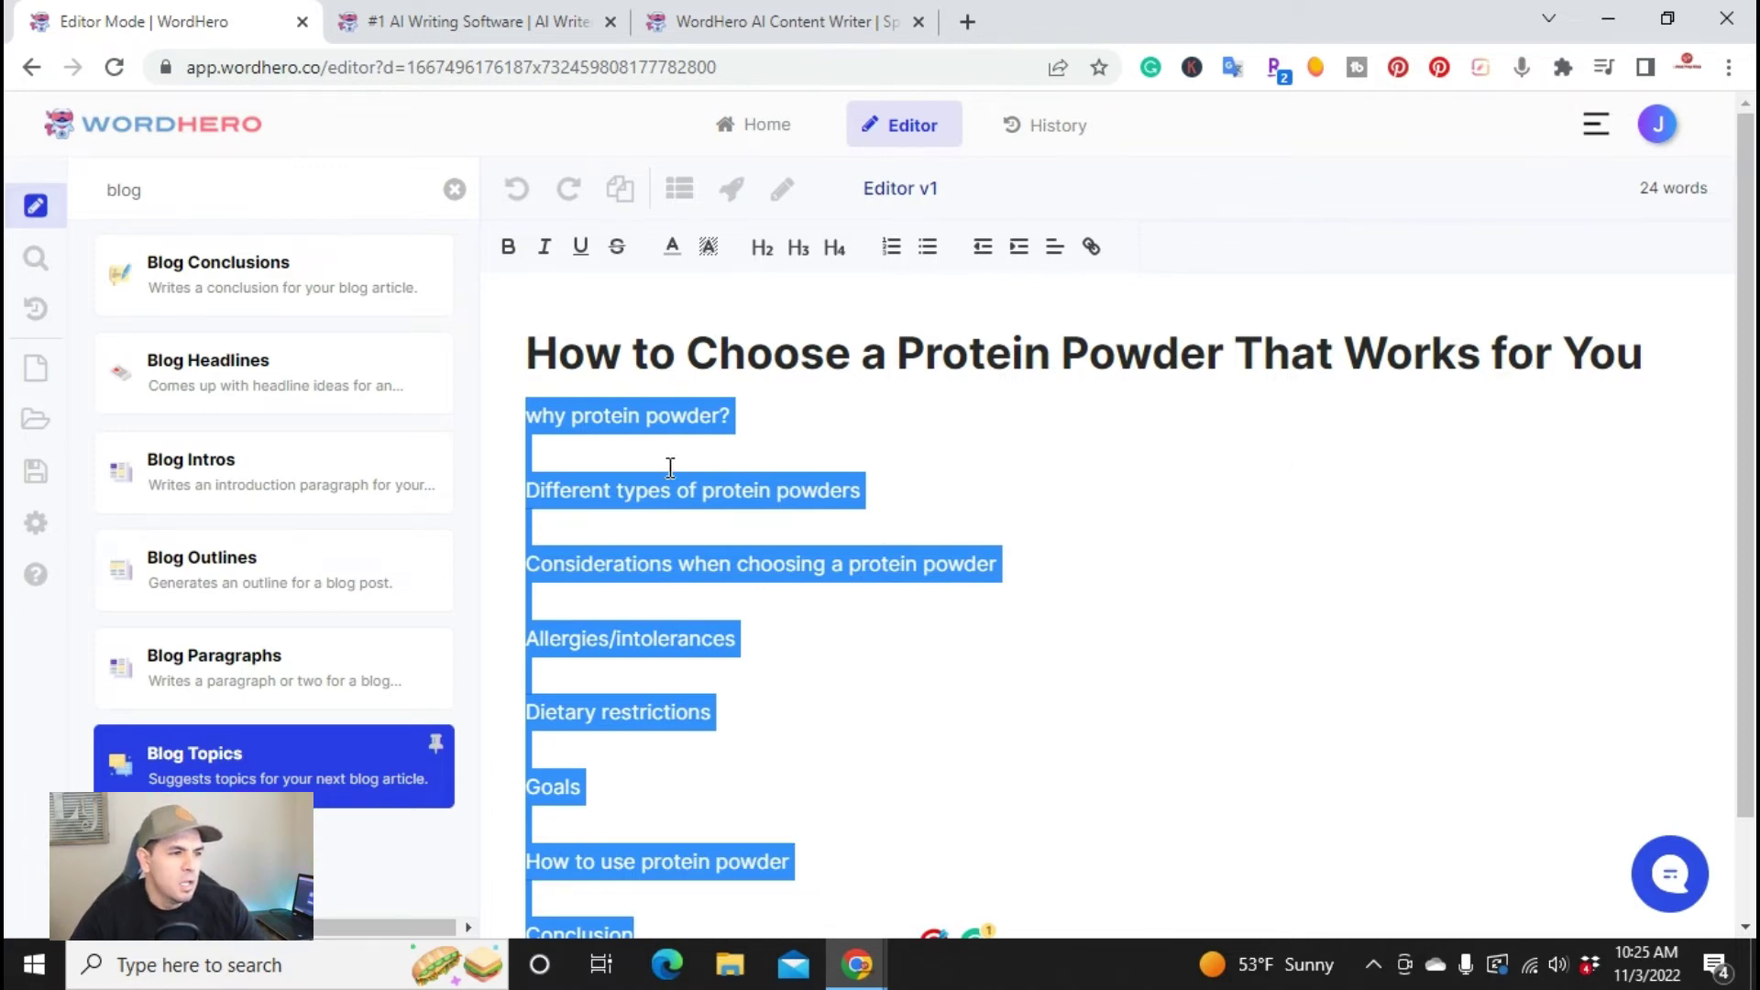
{"action": "left_click", "coordinate": [1224, 554]}
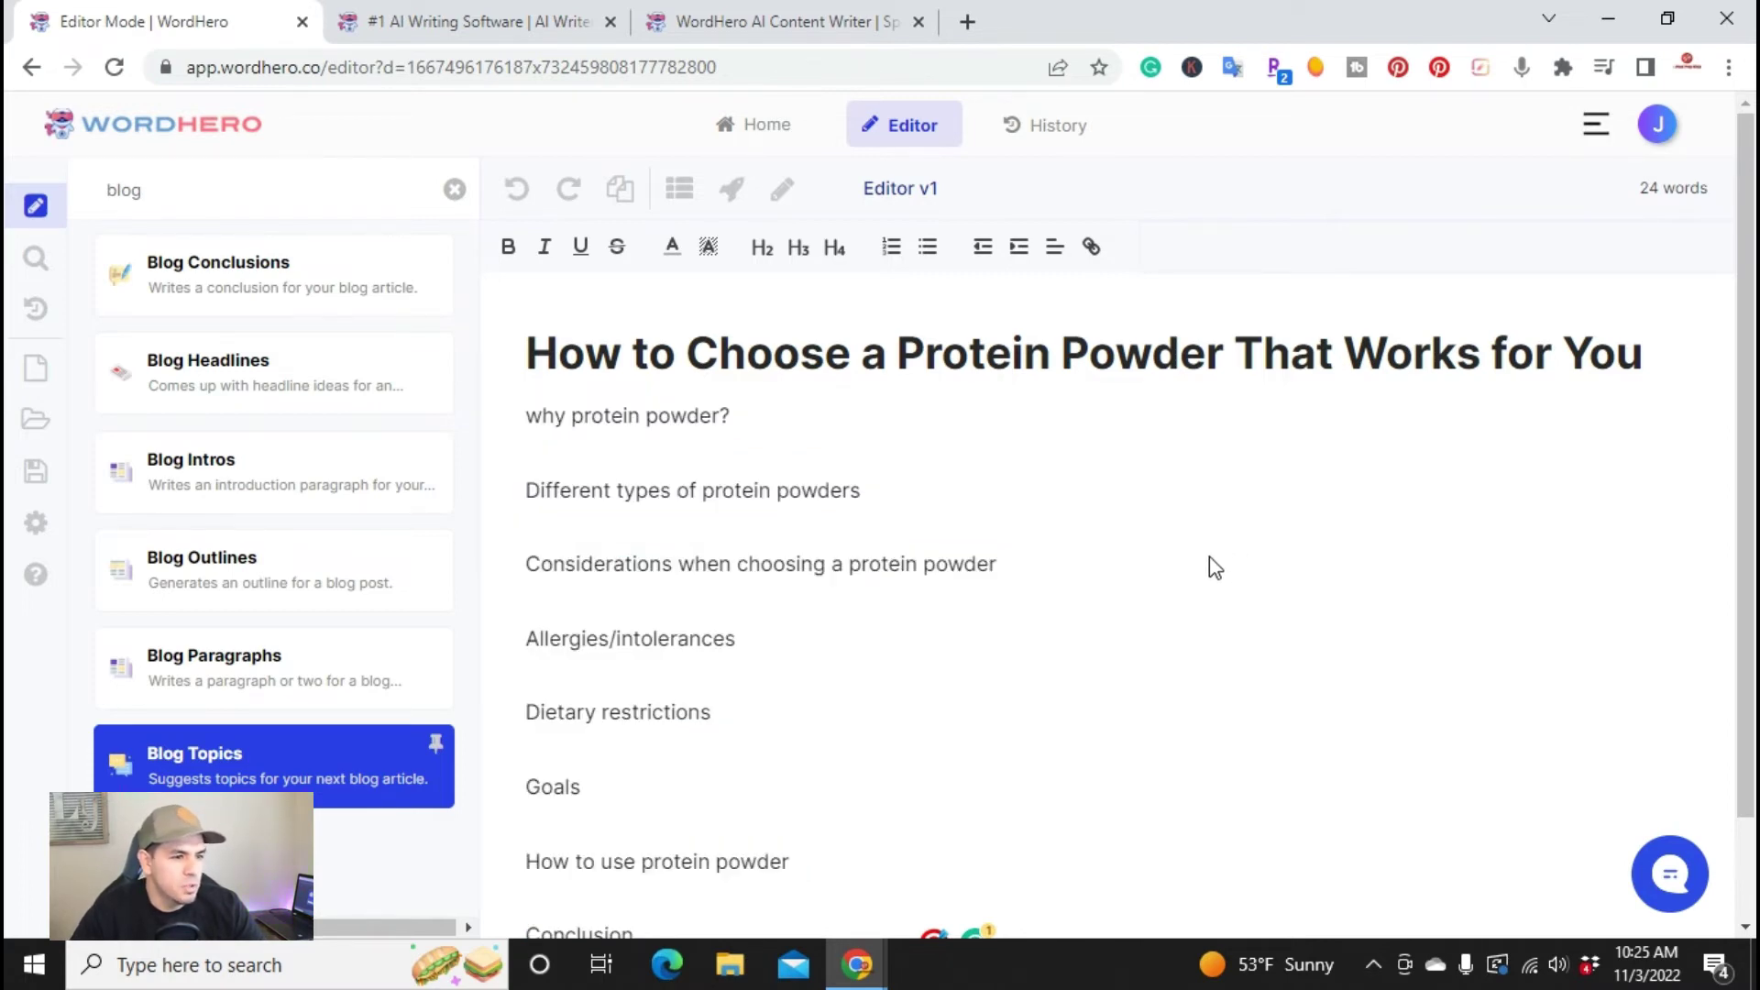
Format all outline lines, 'why protein powder?' through Conclusion, as H2 headings.
{"action": "scroll", "coordinate": [1198, 577], "scroll_direction": "down", "scroll_amount": 2}
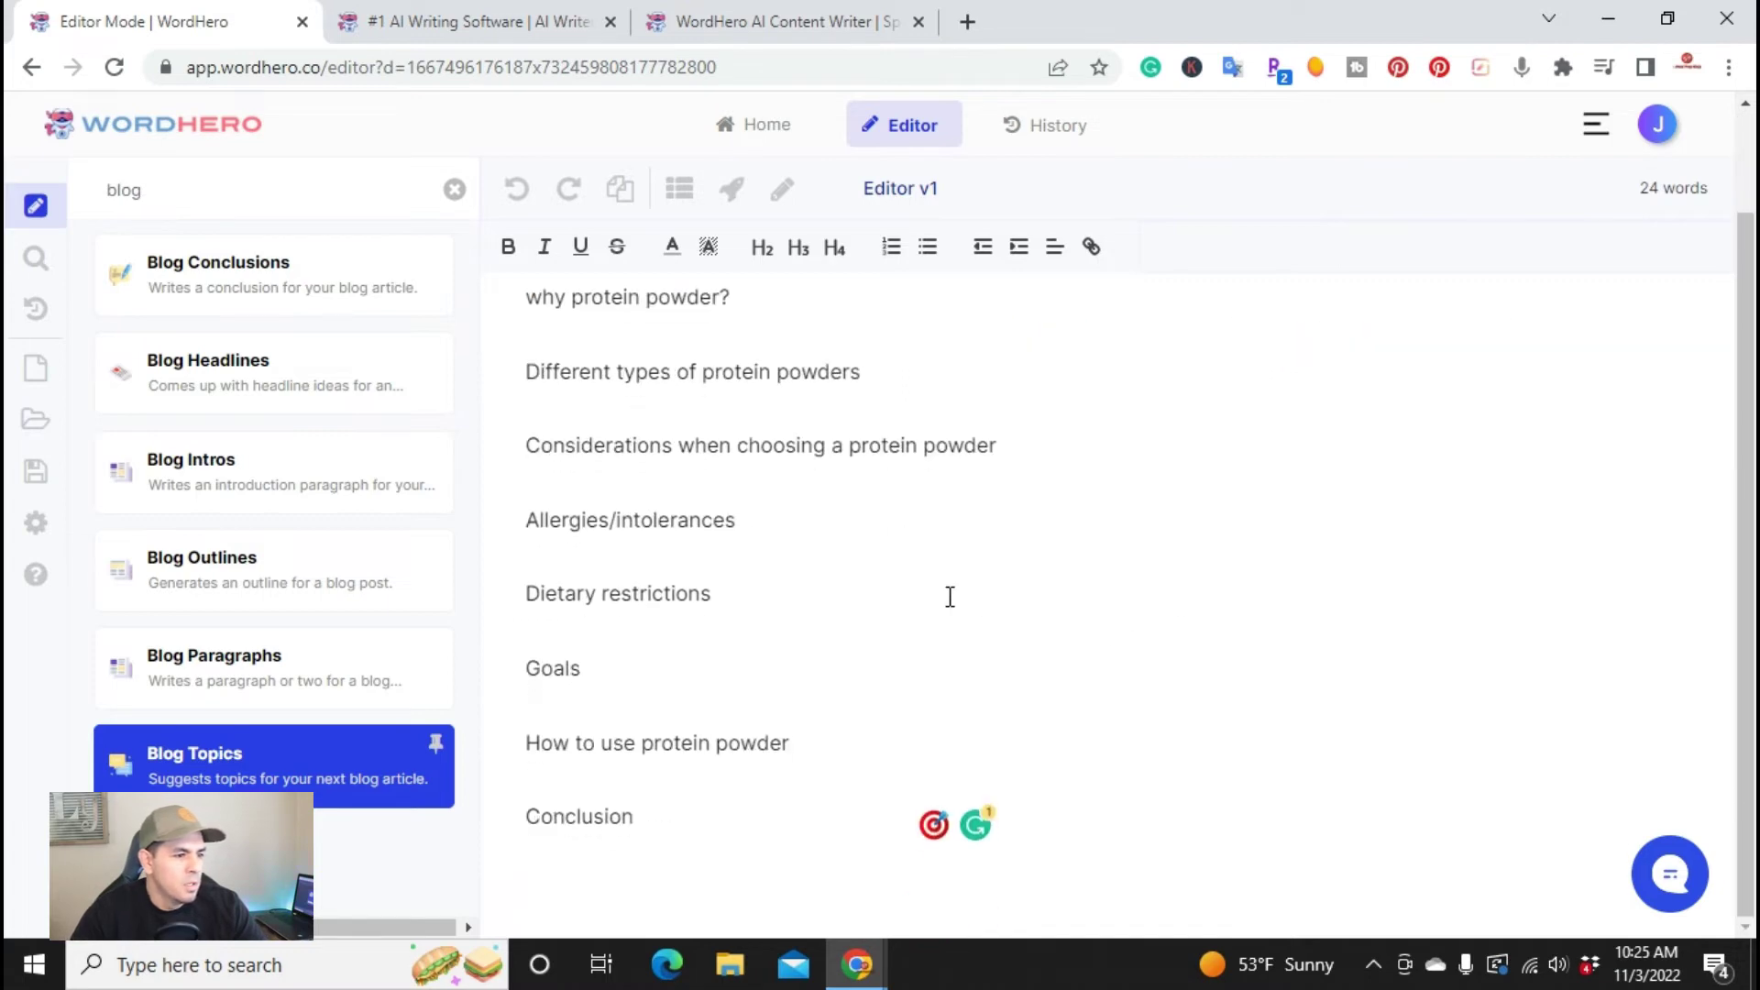
{"action": "scroll", "coordinate": [919, 609], "scroll_direction": "up", "scroll_amount": 2}
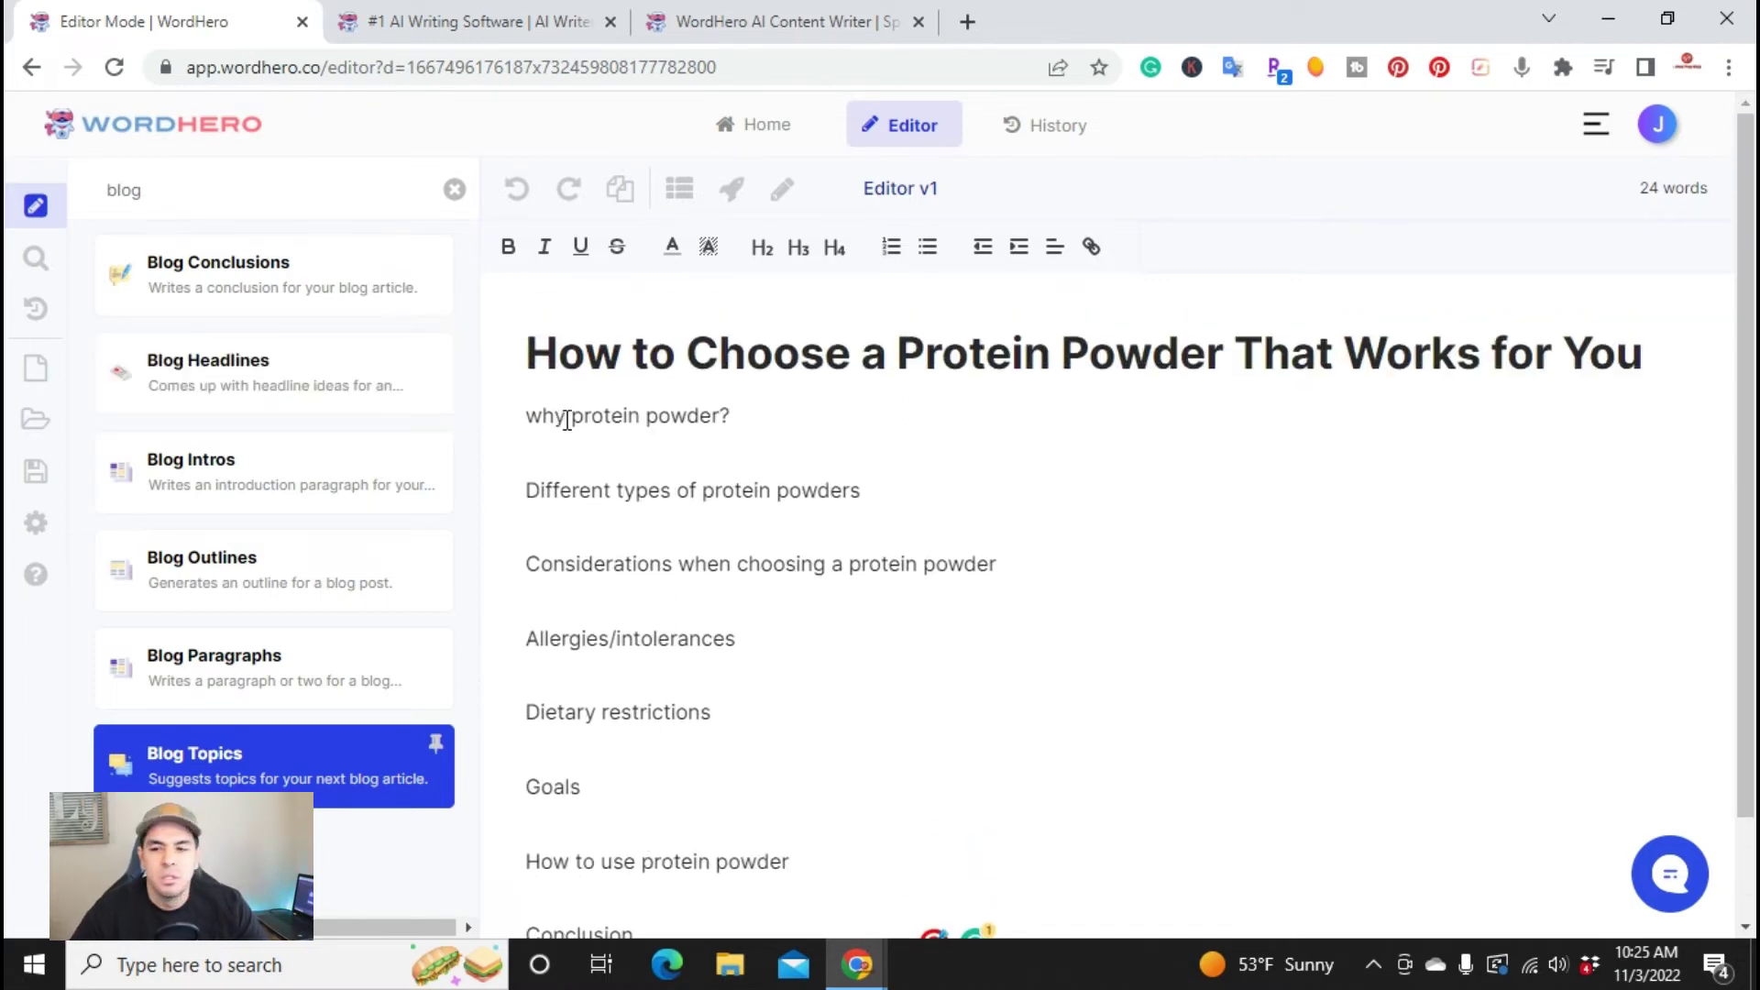
{"action": "triple_click", "coordinate": [573, 417]}
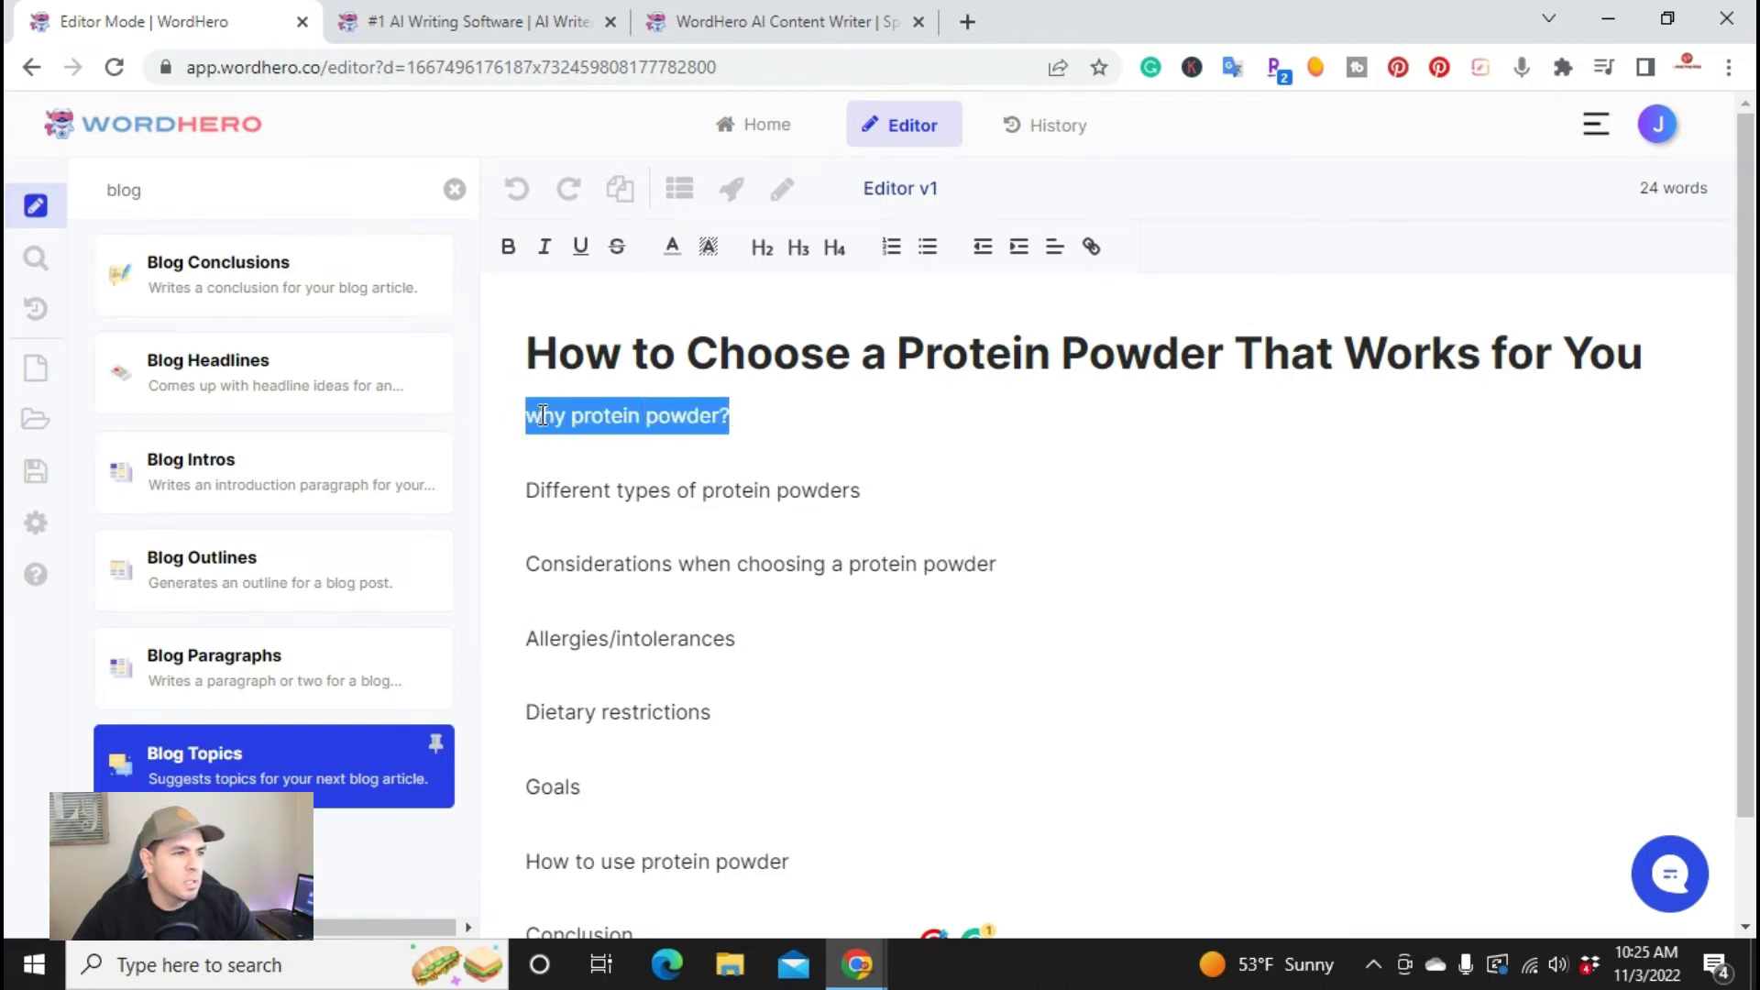
{"action": "left_click", "coordinate": [530, 415]}
{"action": "left_click_drag", "start_coordinate": [552, 459], "coordinate": [725, 844]}
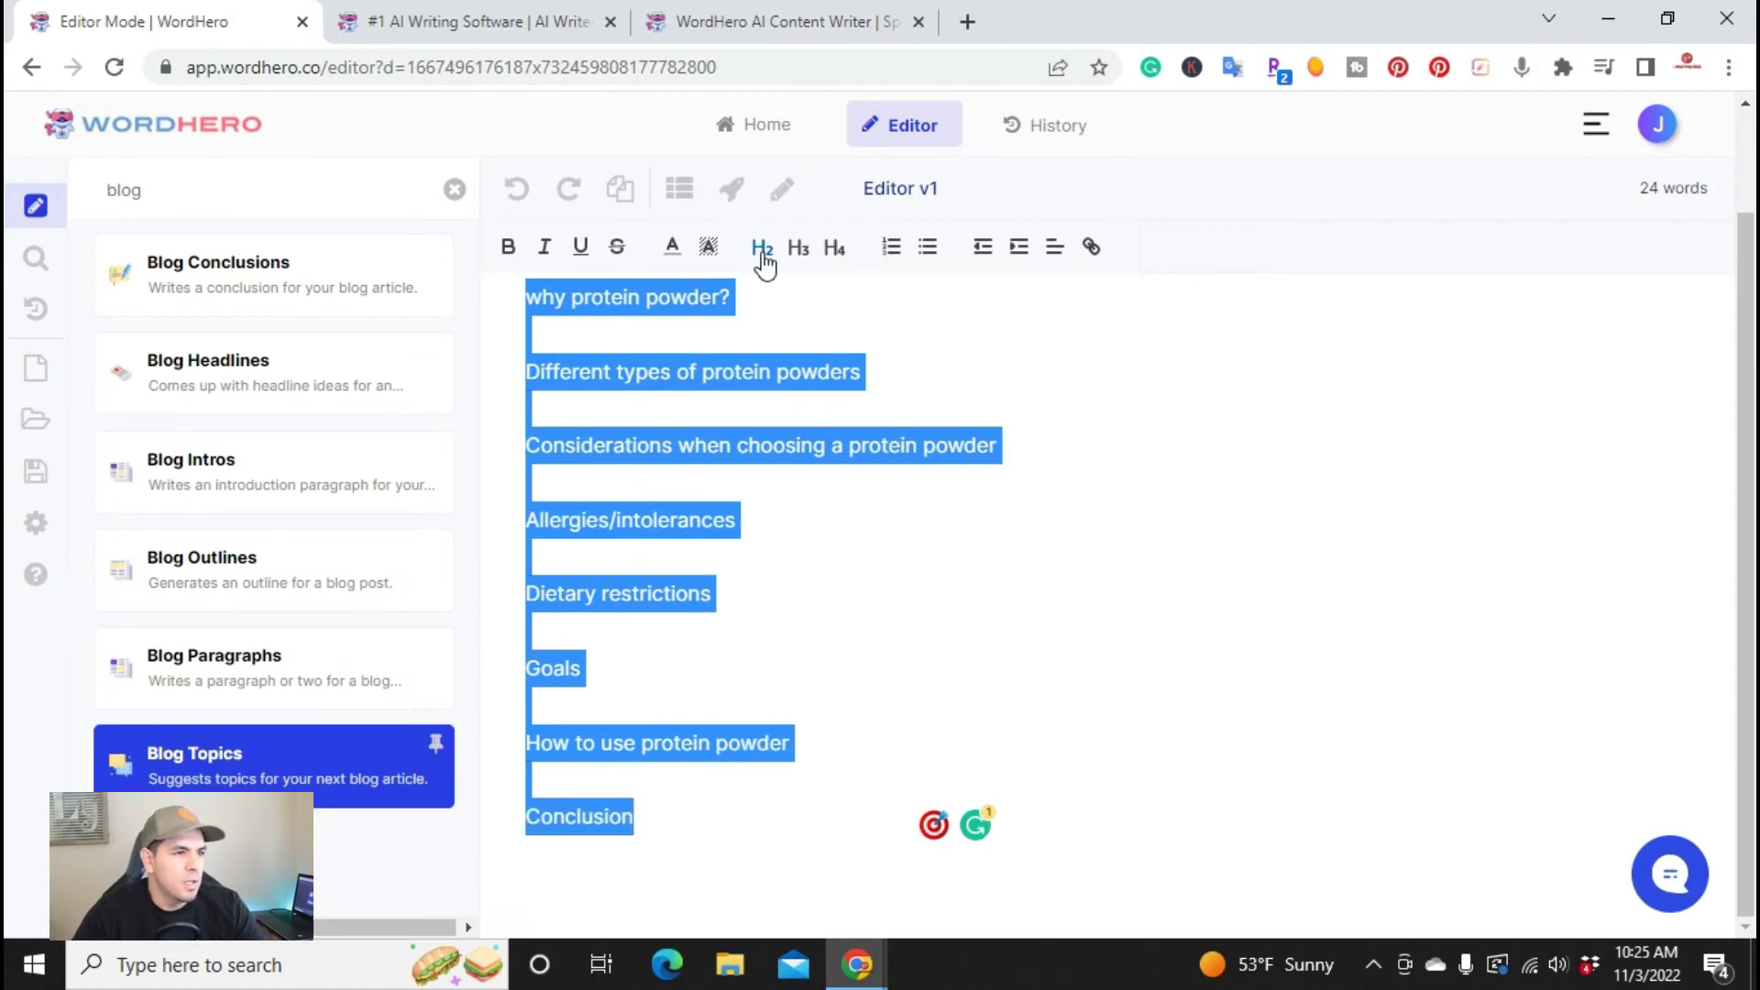
{"action": "left_click", "coordinate": [763, 248]}
{"action": "left_click", "coordinate": [696, 694]}
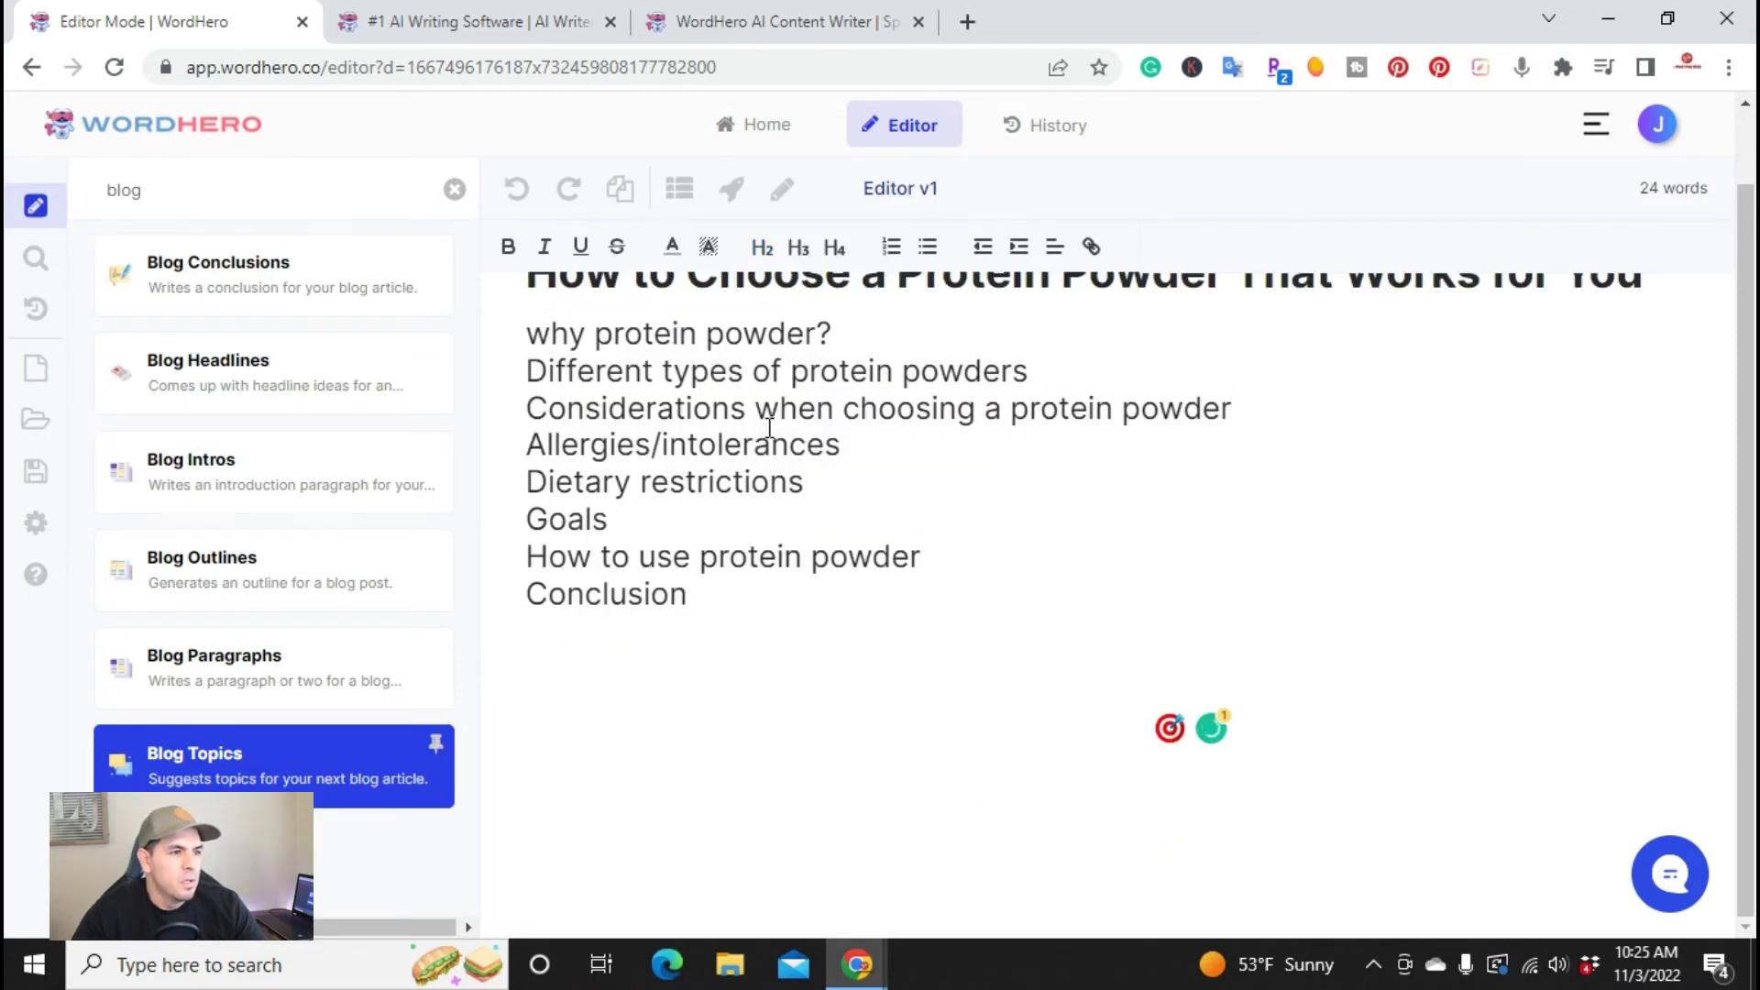
Add blank lines between the headings and replace the lowercase w in 'why protein powder?'.
{"action": "left_click", "coordinate": [946, 331]}
{"action": "key", "text": "Return"}
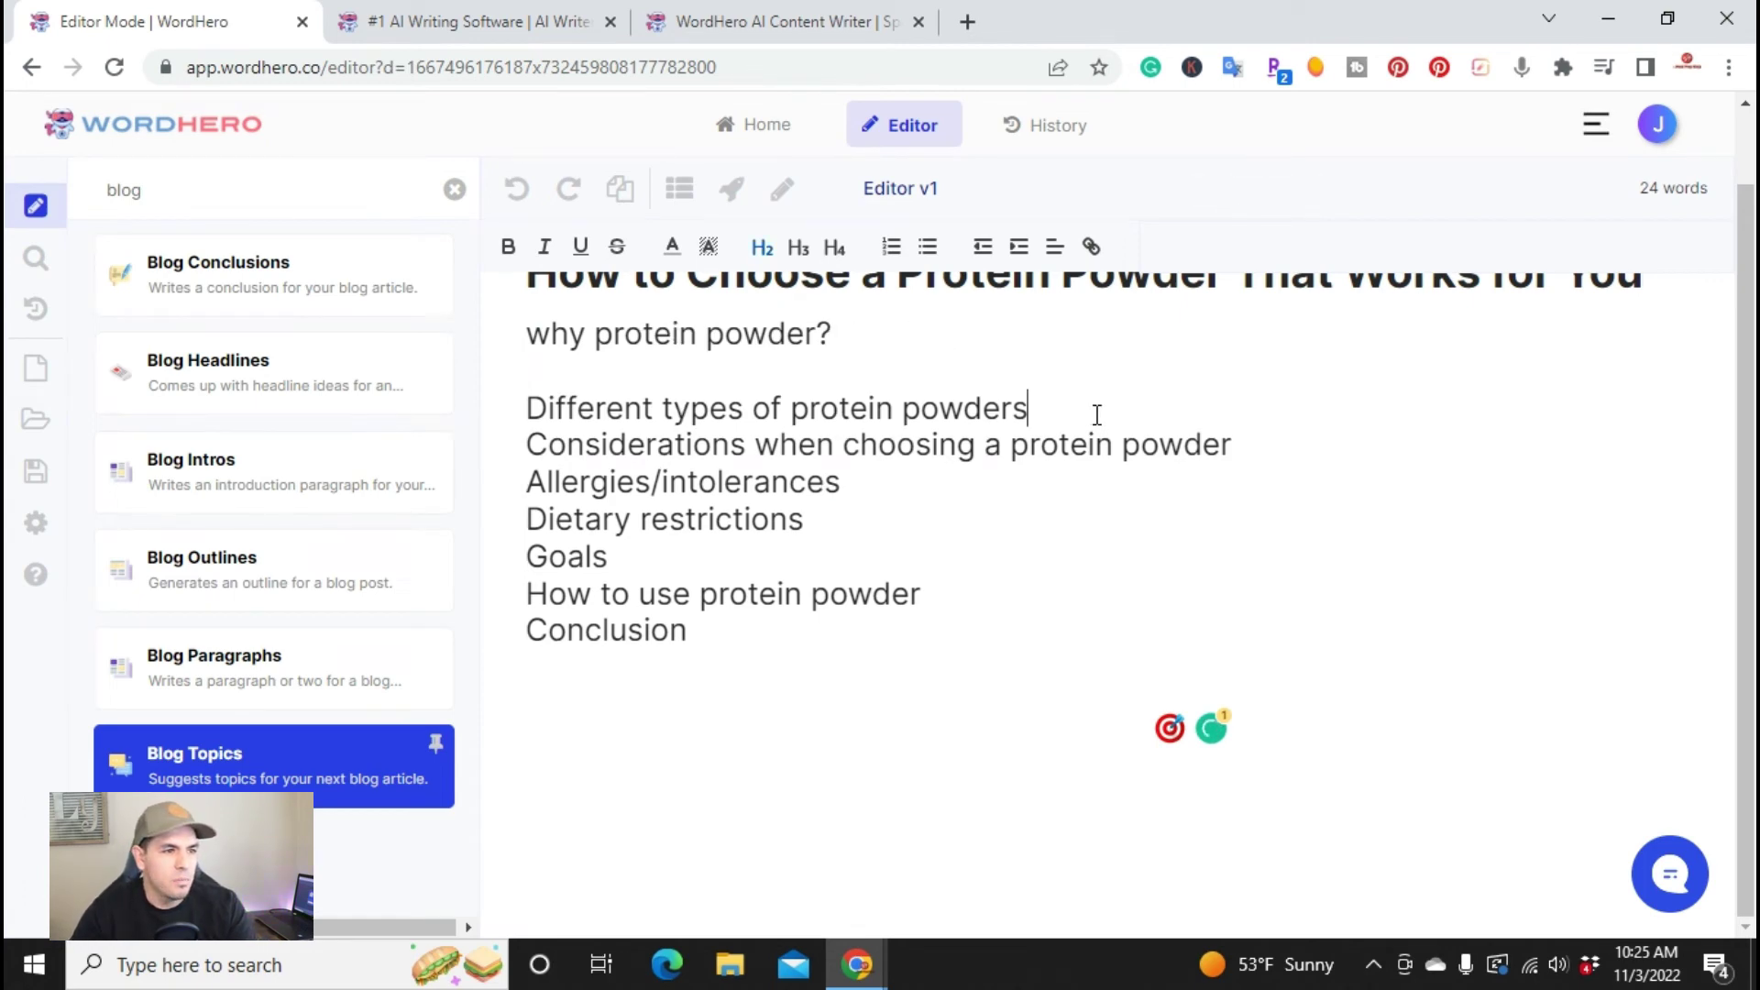
{"action": "left_click", "coordinate": [1094, 406]}
{"action": "key", "text": "Return"}
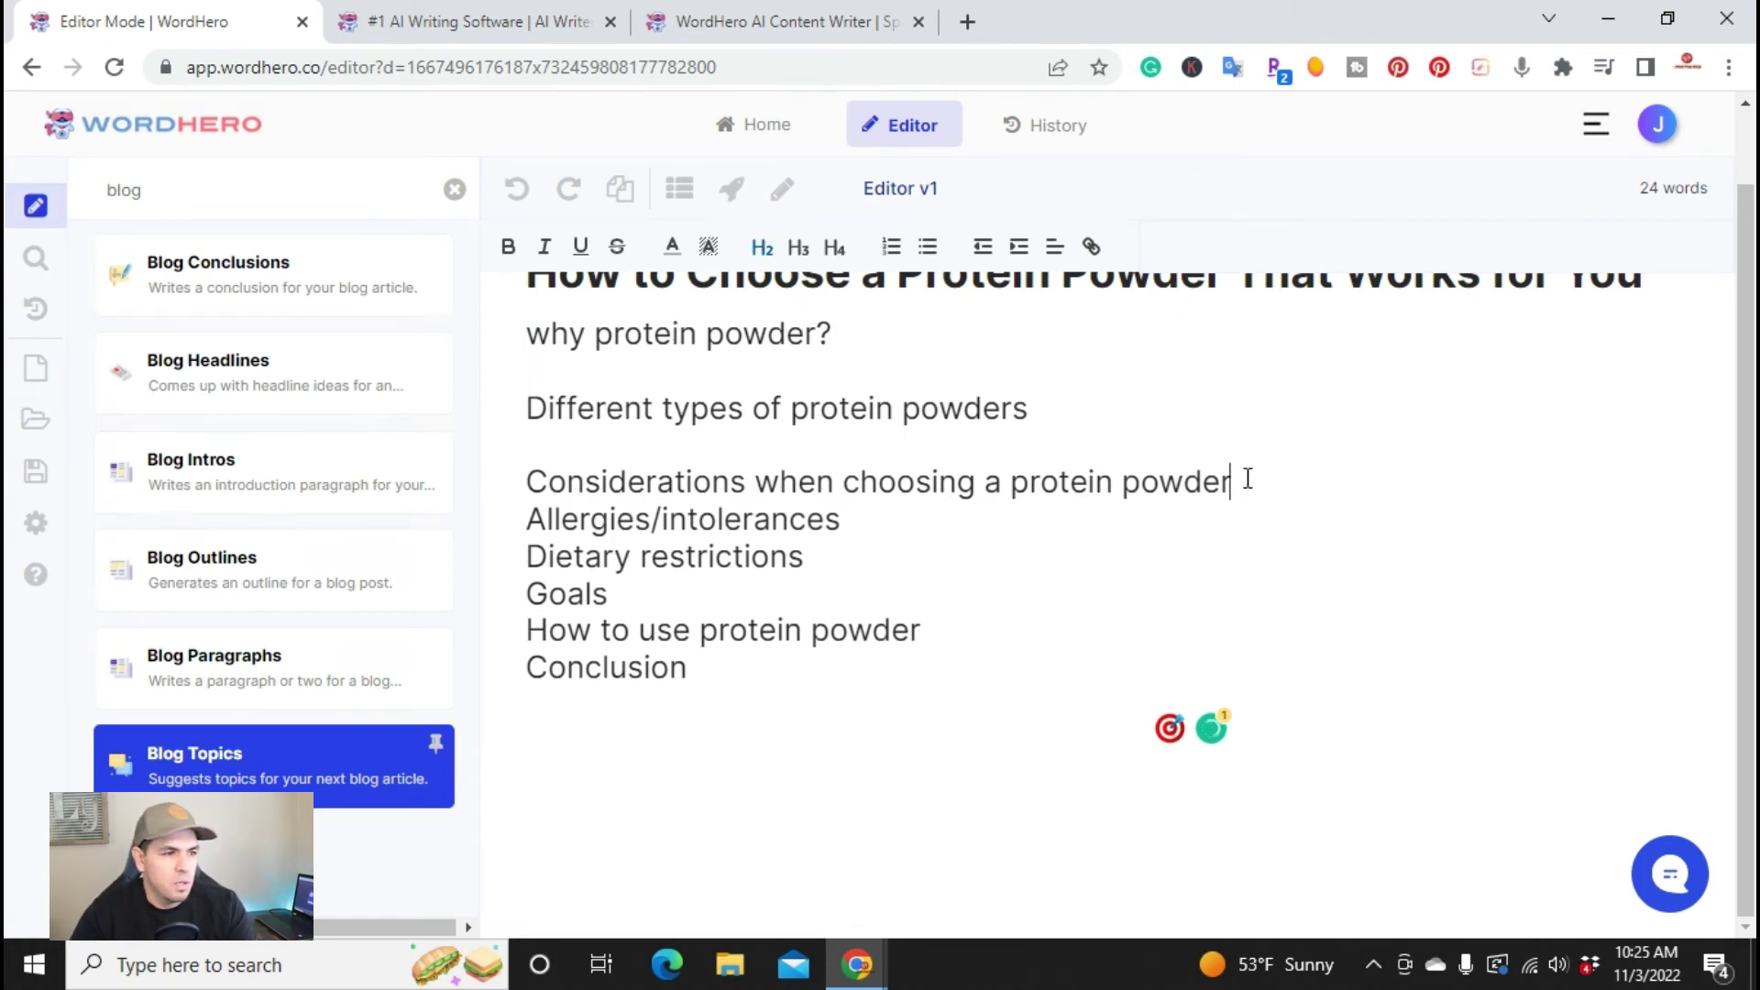
{"action": "key", "text": "Return"}
{"action": "key", "text": "Return"}
{"action": "left_click", "coordinate": [856, 619]}
{"action": "key", "text": "Return"}
{"action": "key", "text": "Return"}
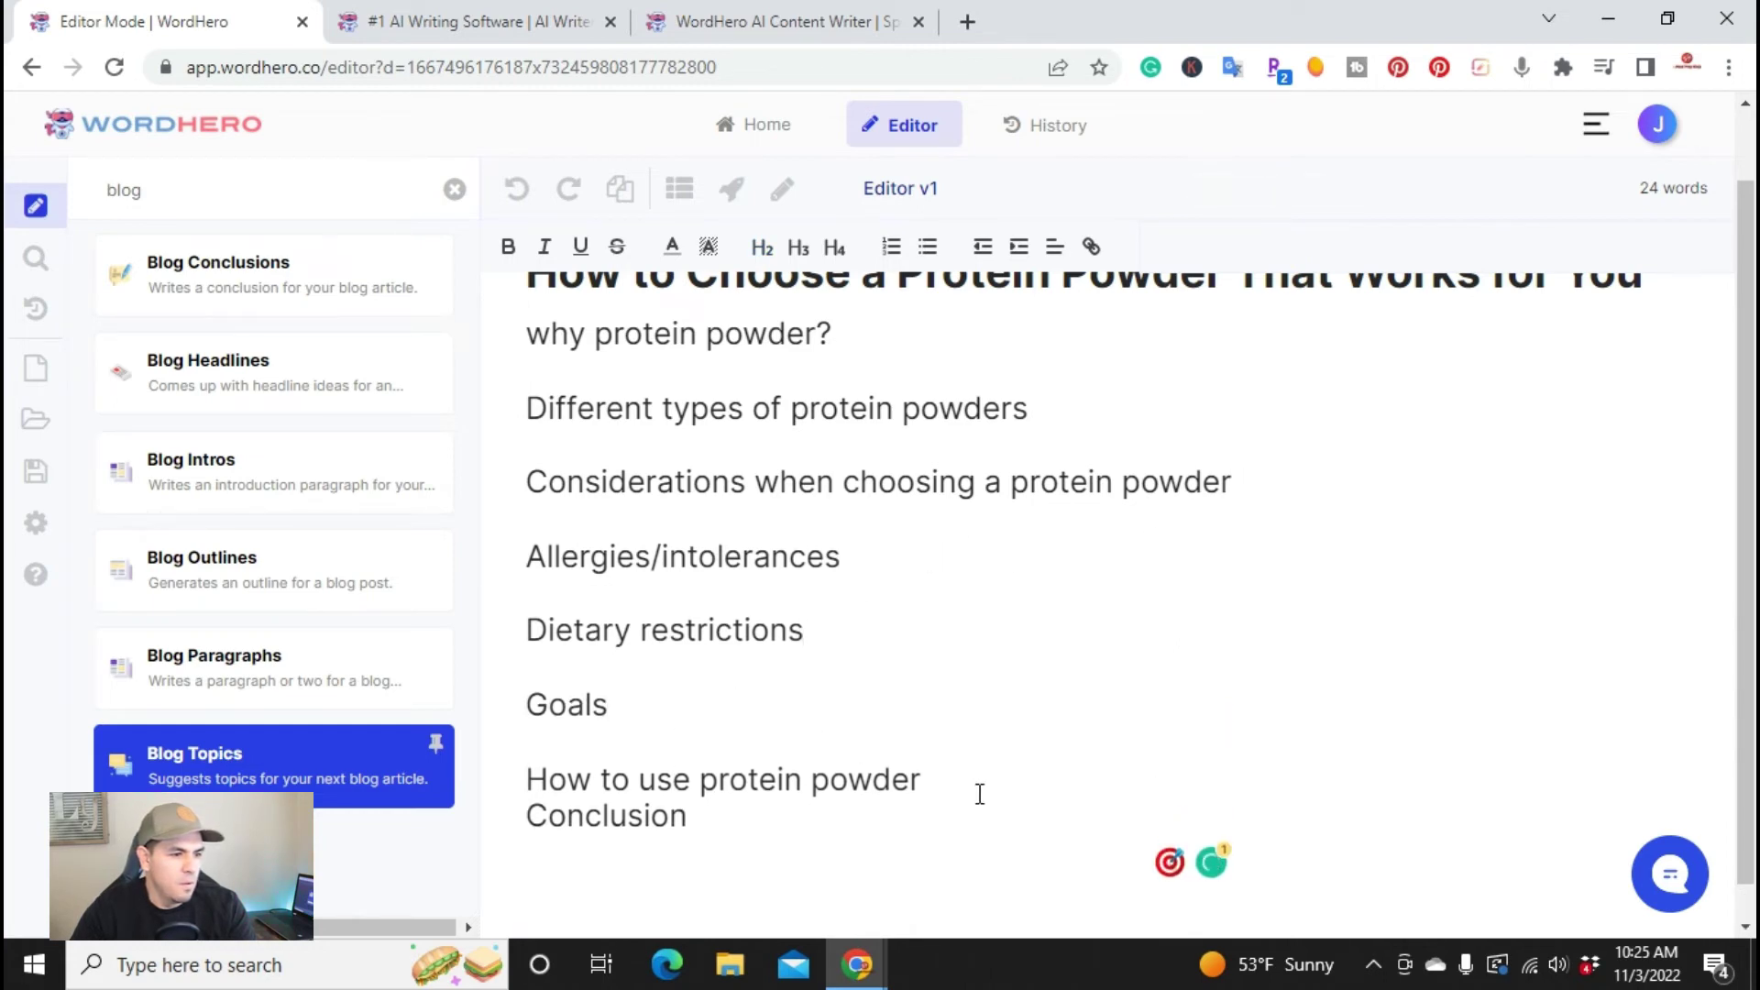
{"action": "left_click", "coordinate": [969, 781]}
{"action": "key", "text": "Return"}
{"action": "scroll", "coordinate": [848, 770], "scroll_direction": "up", "scroll_amount": 1}
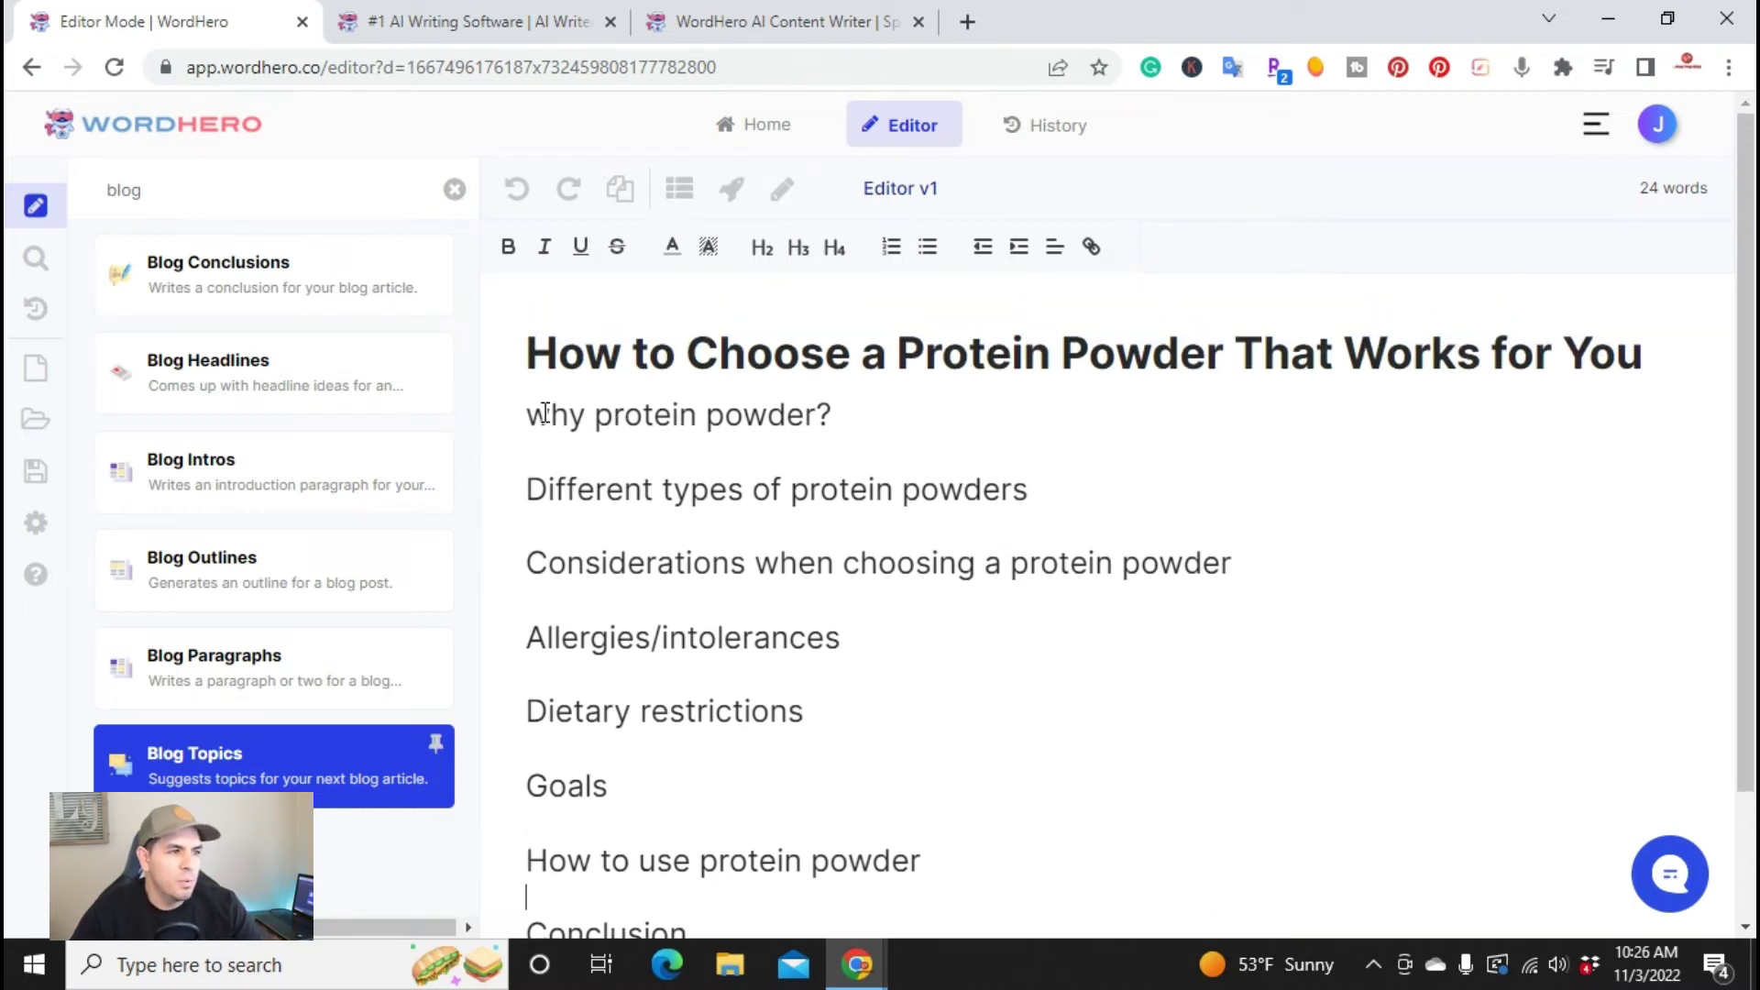
{"action": "key", "text": "BackSpace"}
Select the 'Why protein powder?' heading and open the Blog Paragraphs generator.
{"action": "type", "text": "W"}
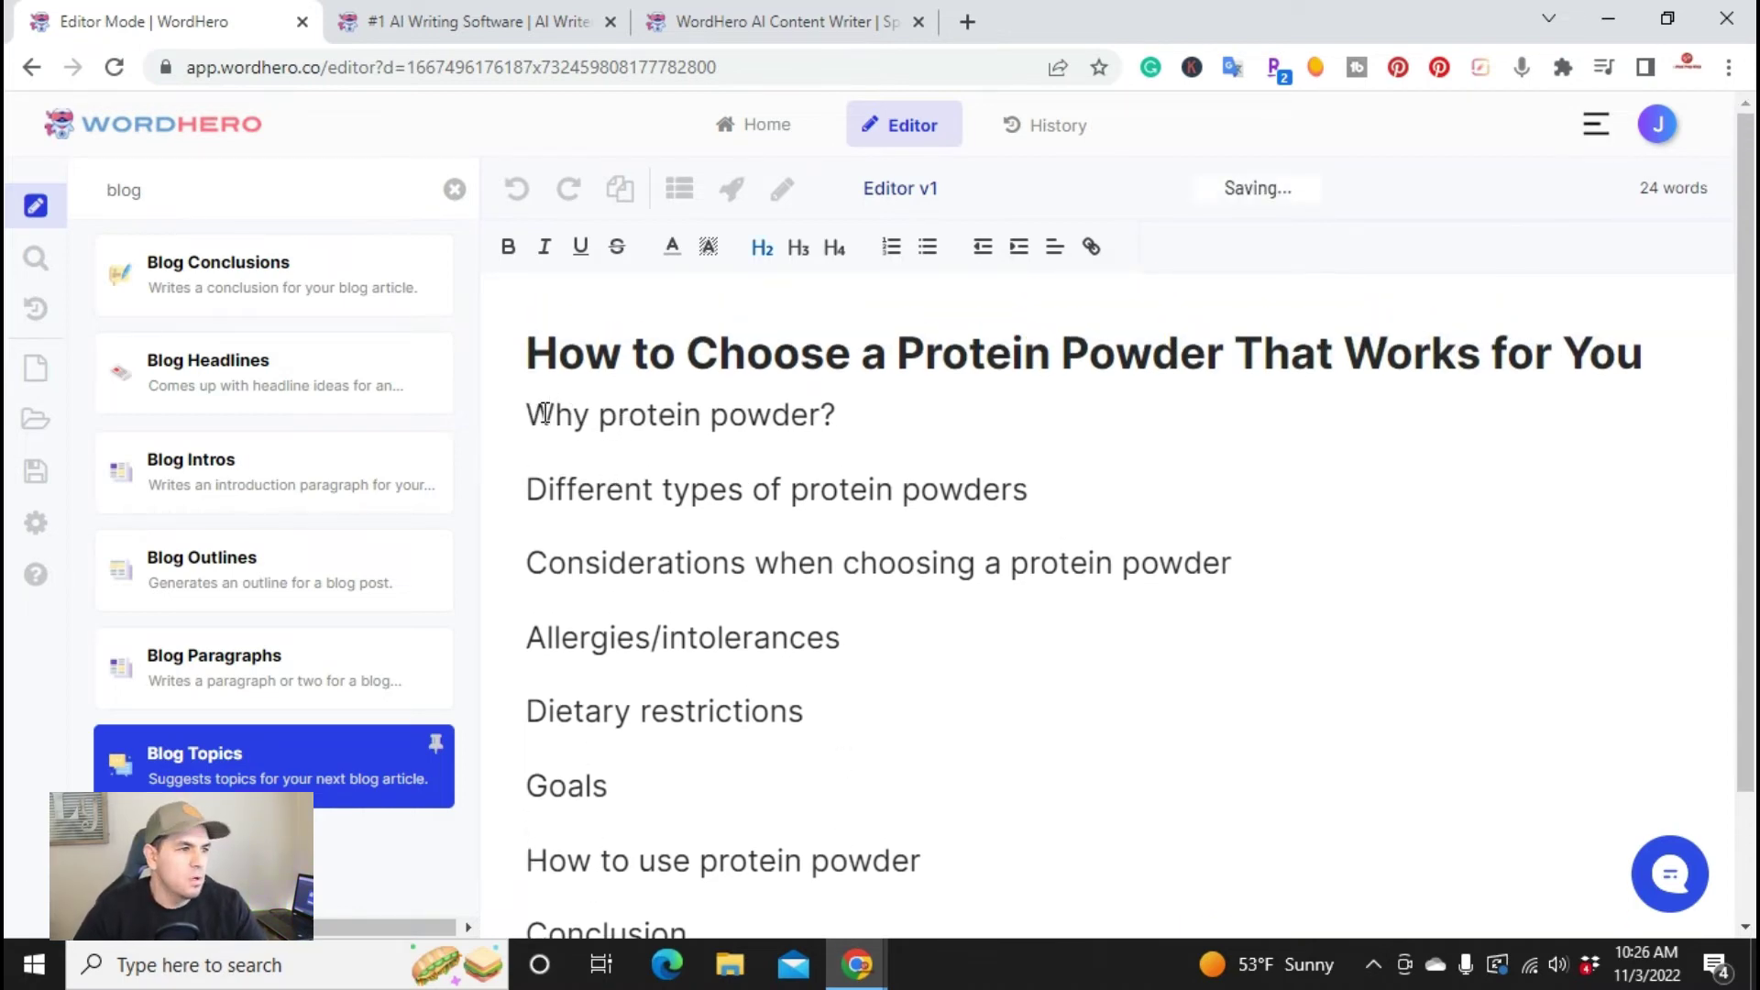
{"action": "triple_click", "coordinate": [654, 418]}
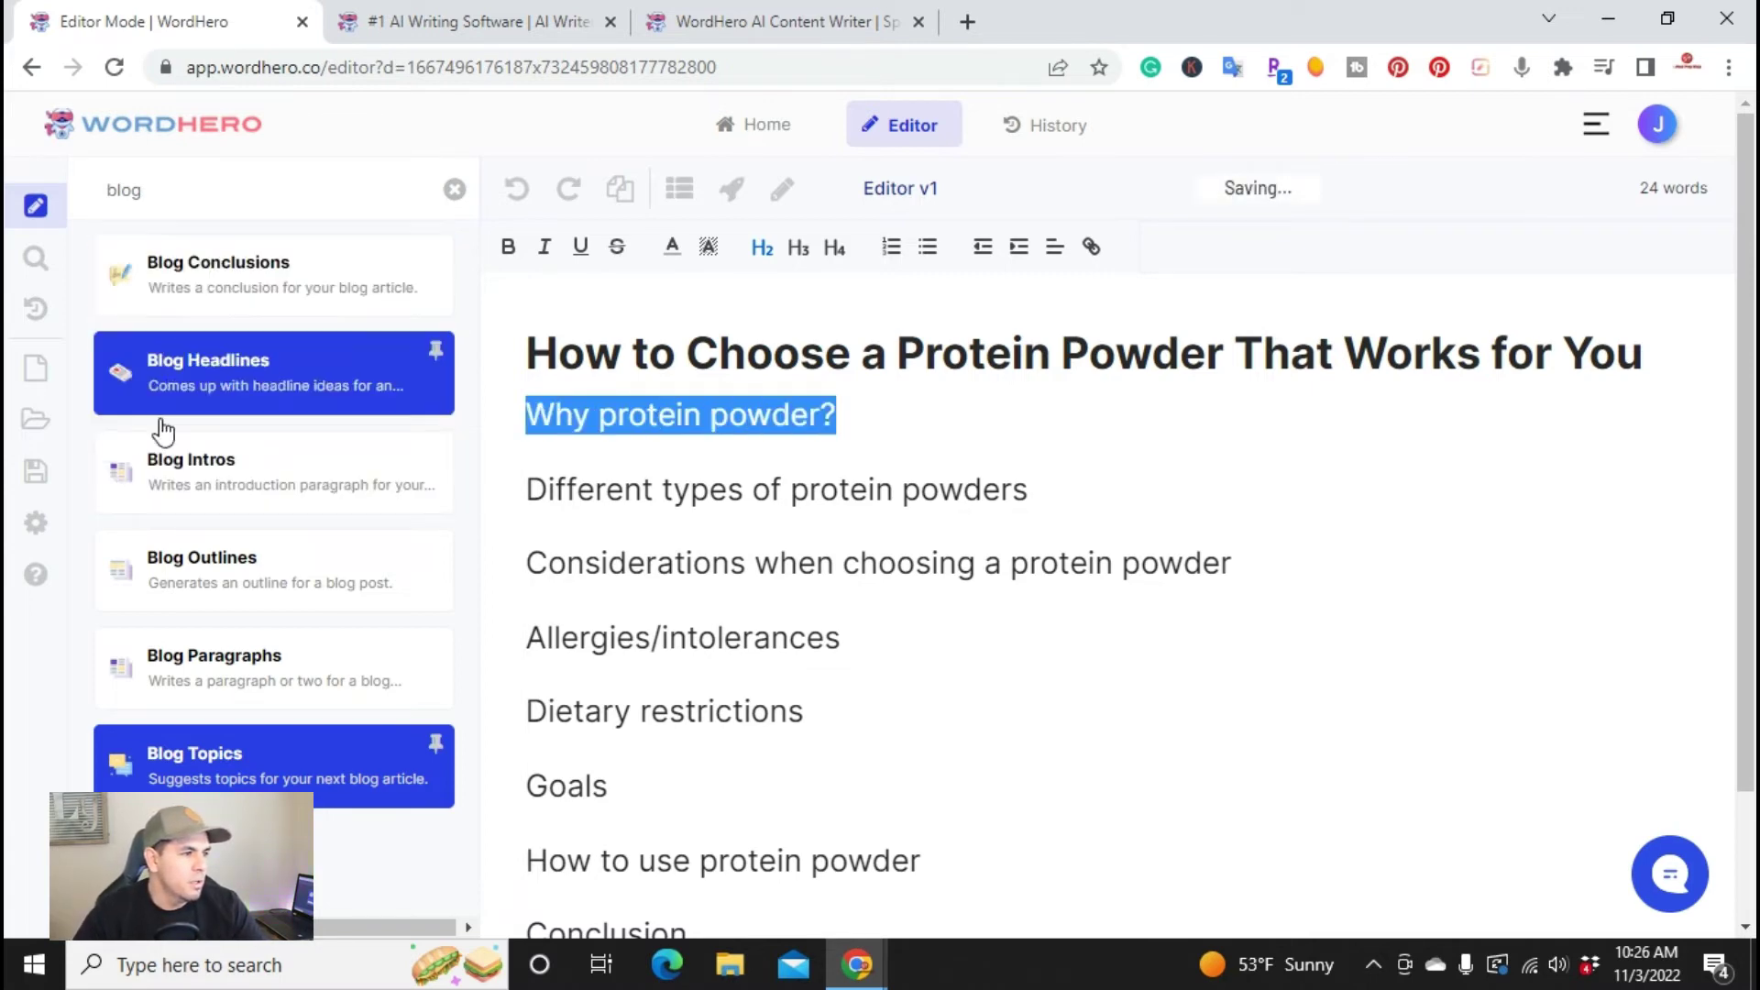
{"action": "left_click", "coordinate": [227, 672]}
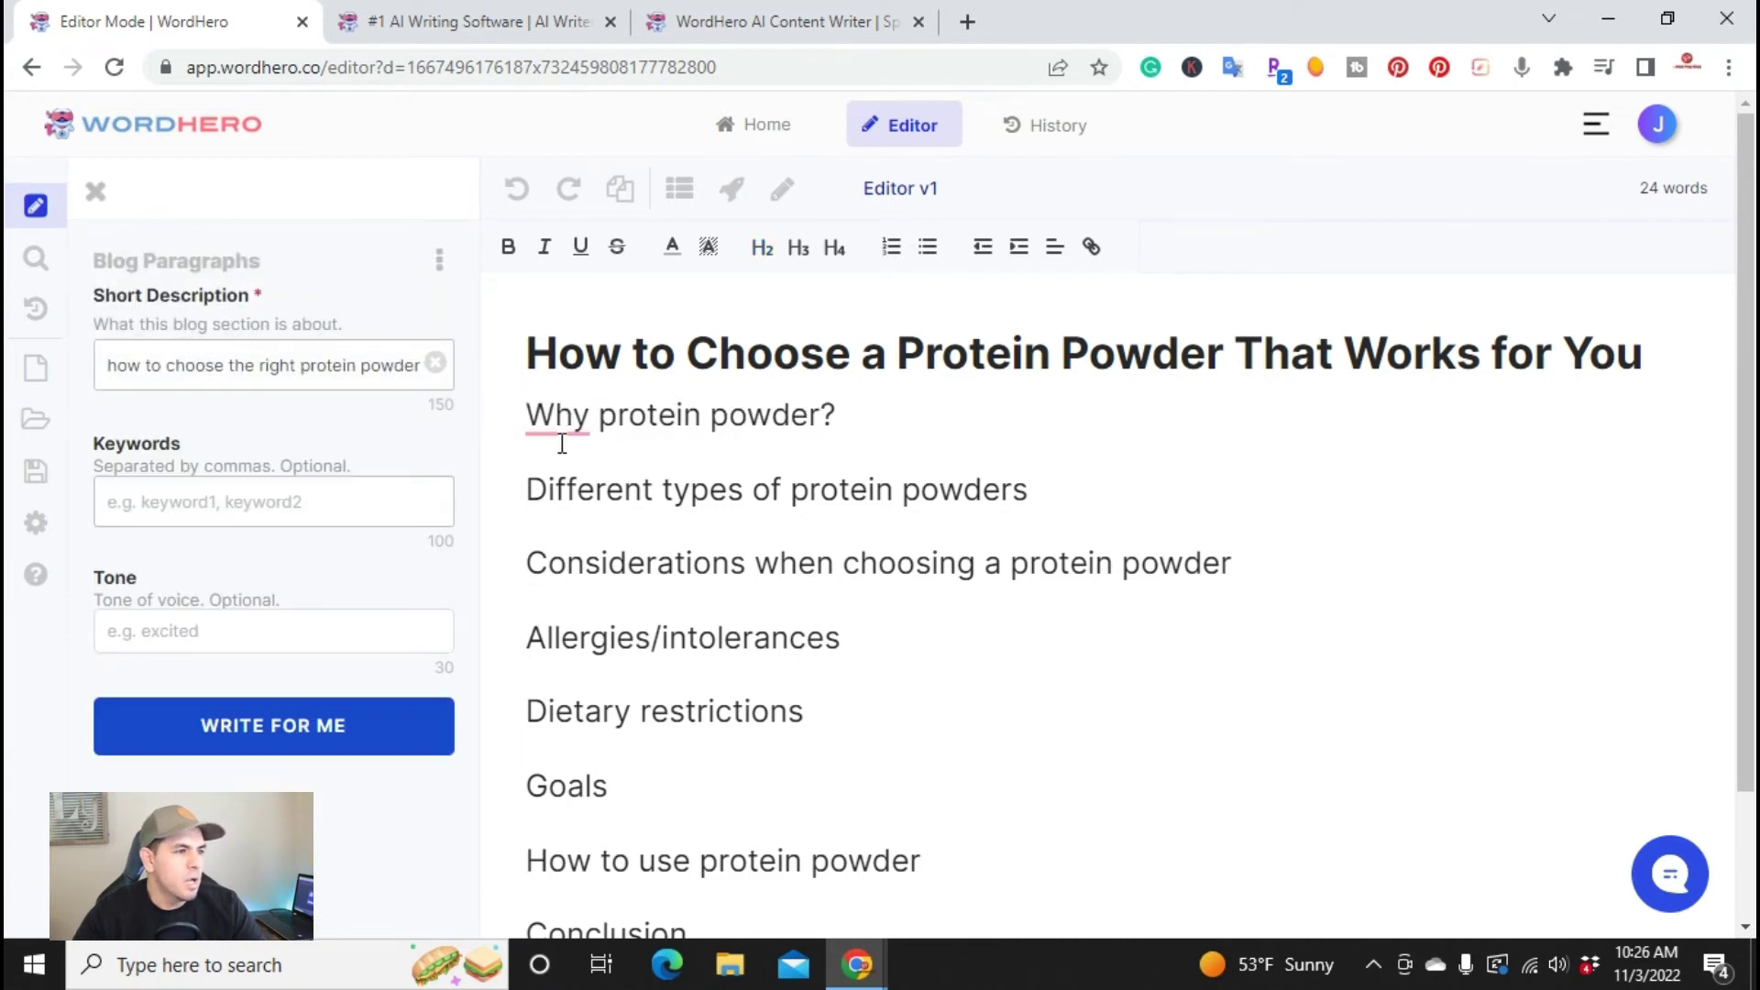
Copy the 'Why protein powder?' heading and paste it over the existing short description.
{"action": "triple_click", "coordinate": [636, 419]}
{"action": "right_click", "coordinate": [637, 419]}
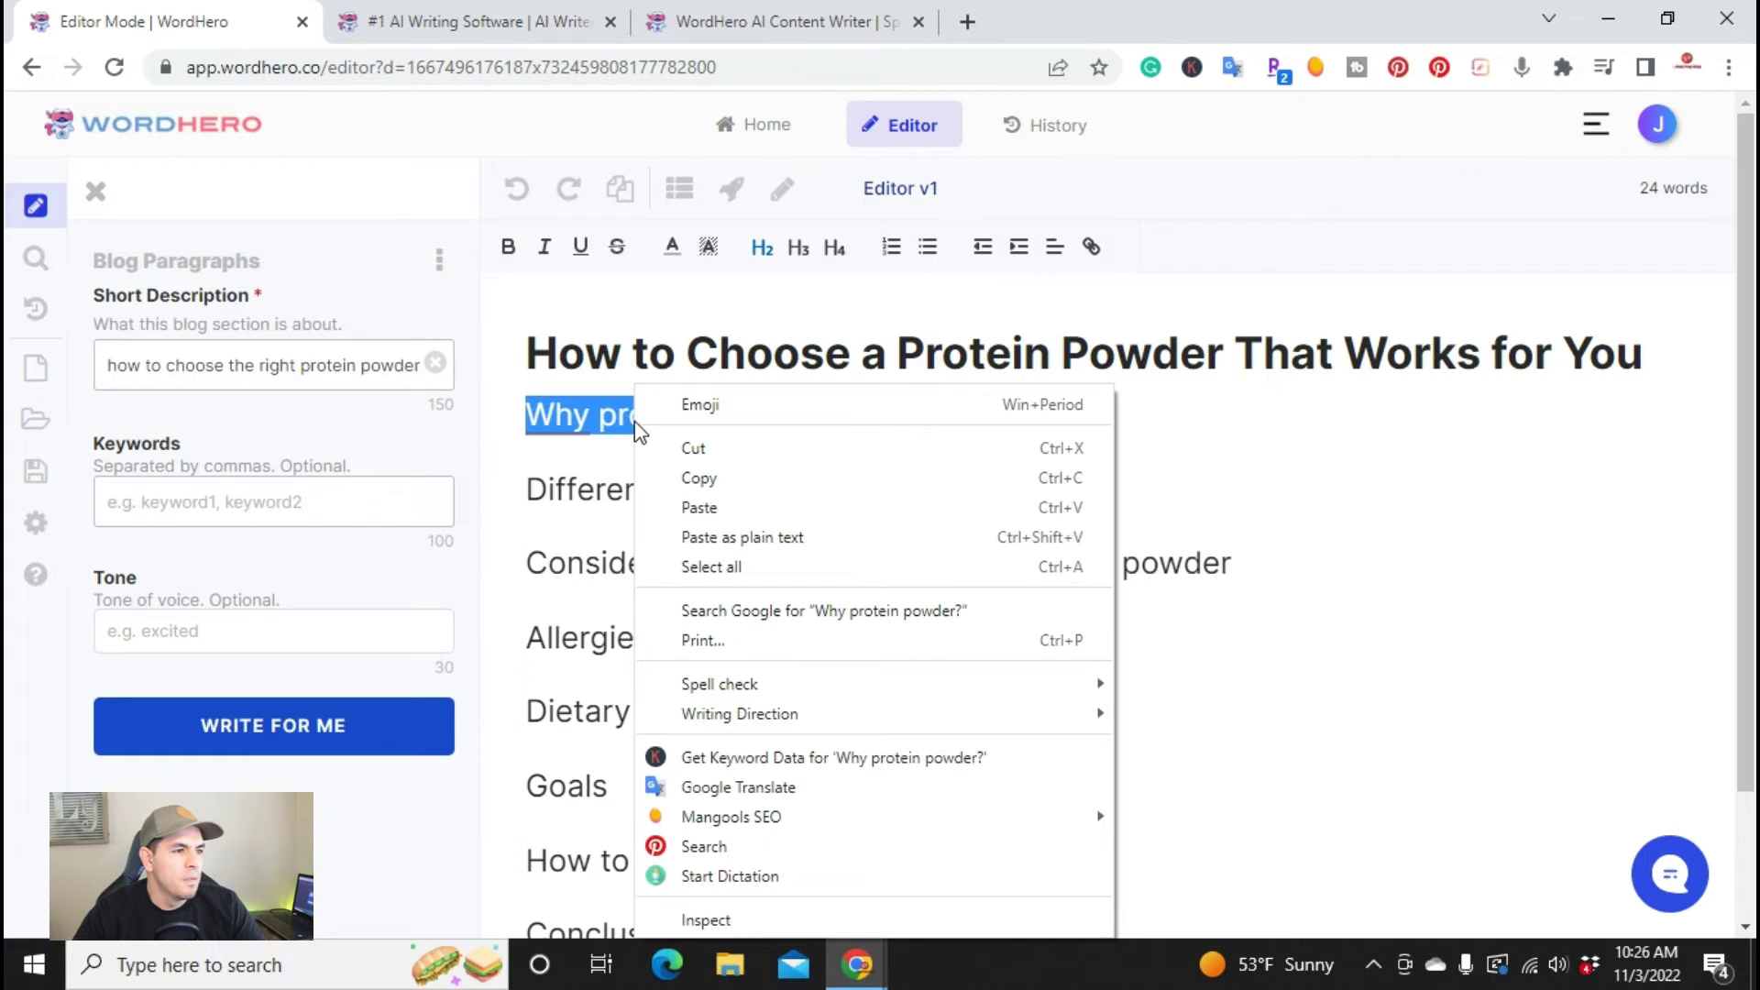
{"action": "left_click", "coordinate": [694, 478]}
{"action": "triple_click", "coordinate": [290, 364]}
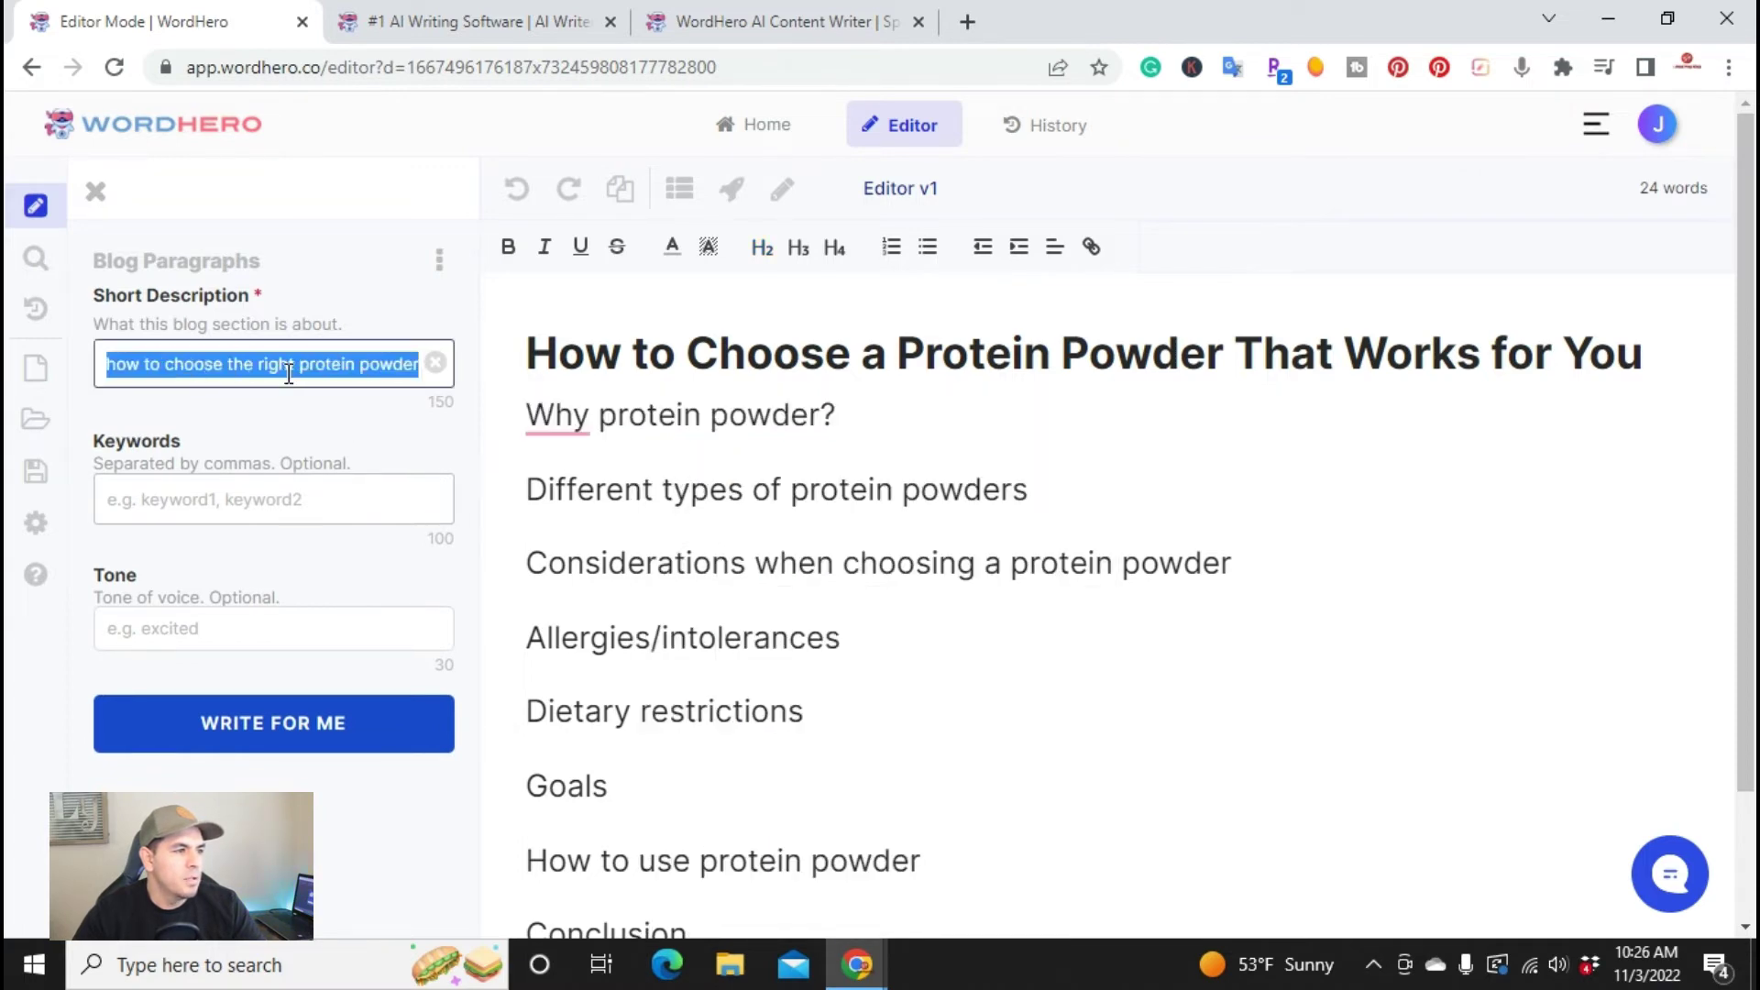
{"action": "right_click", "coordinate": [286, 374]}
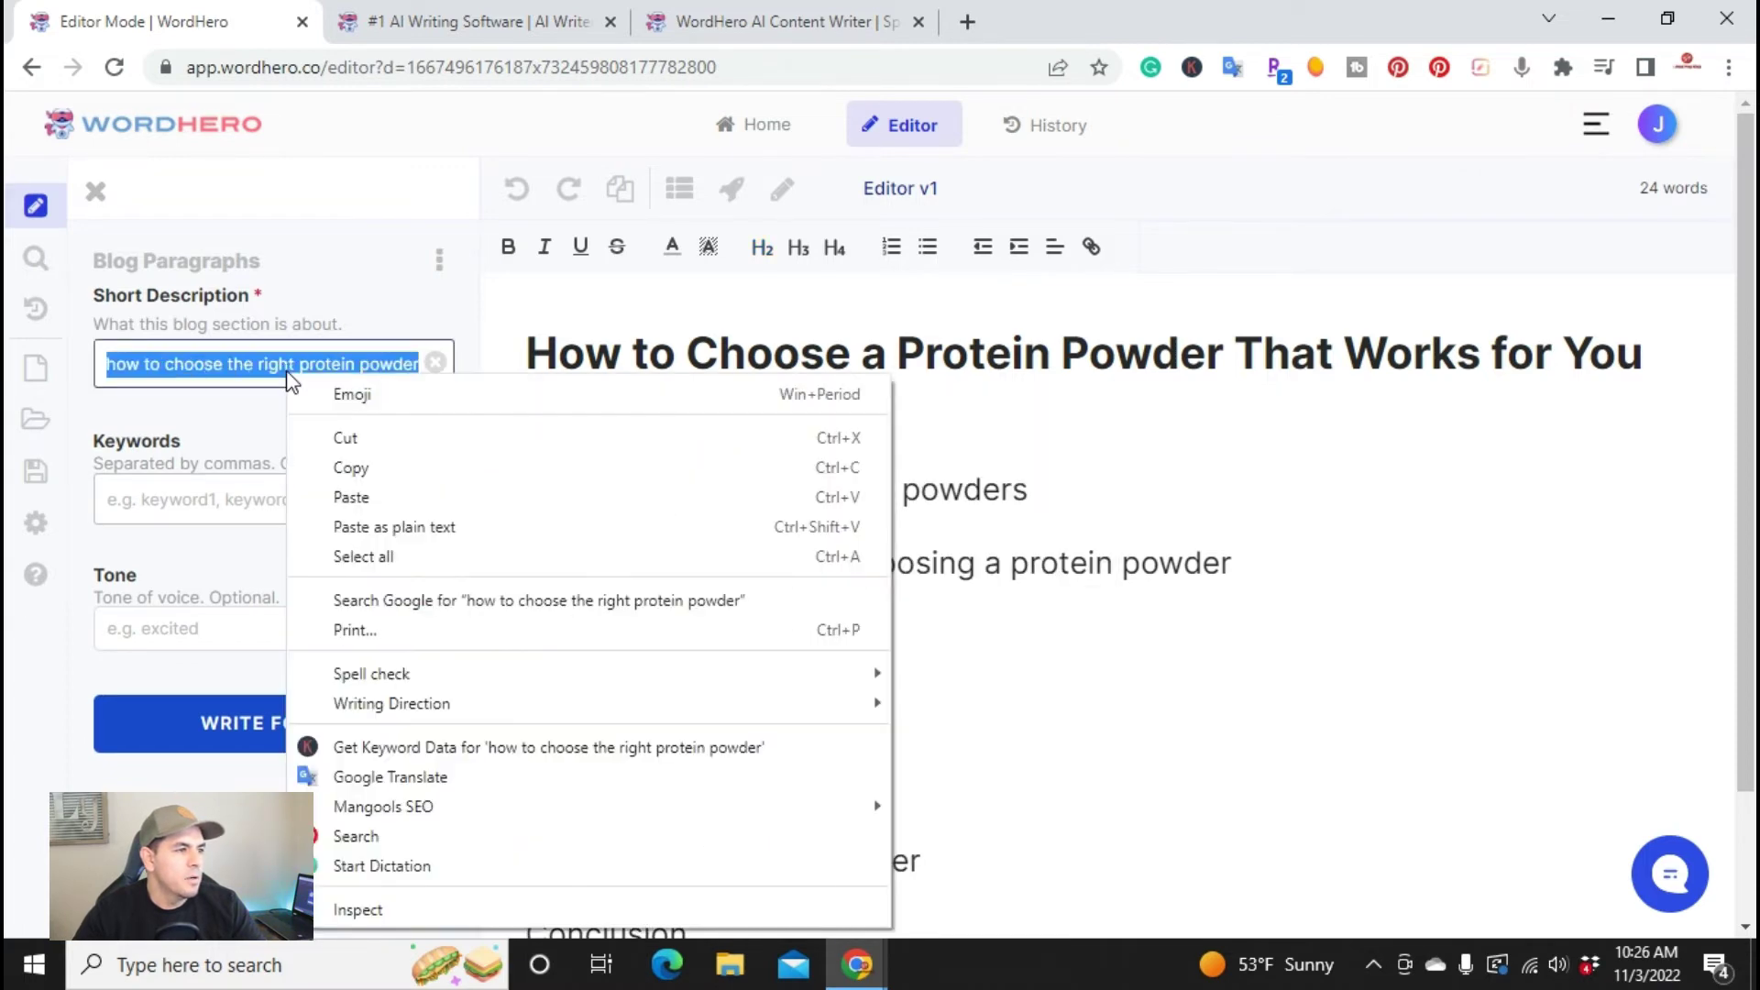
{"action": "left_click", "coordinate": [332, 497]}
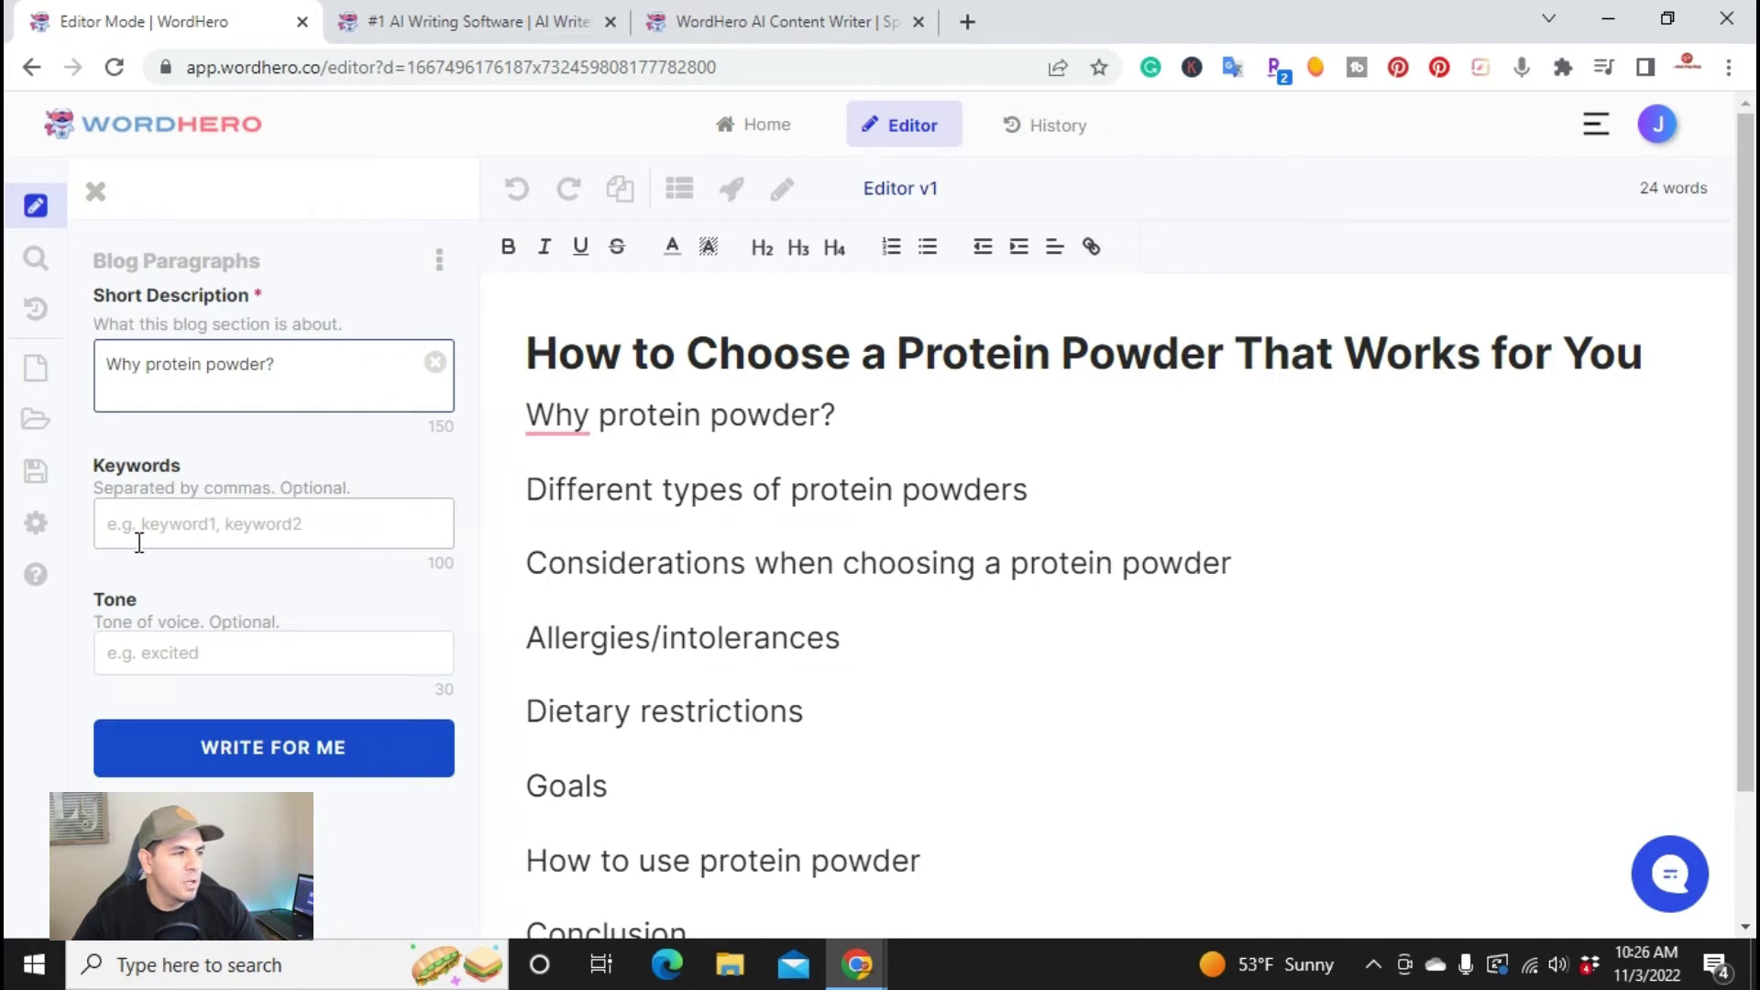
Add the keywords 'protein powder' and 'choose a protein powder', then go back to the blog tools list.
{"action": "left_click", "coordinate": [35, 260]}
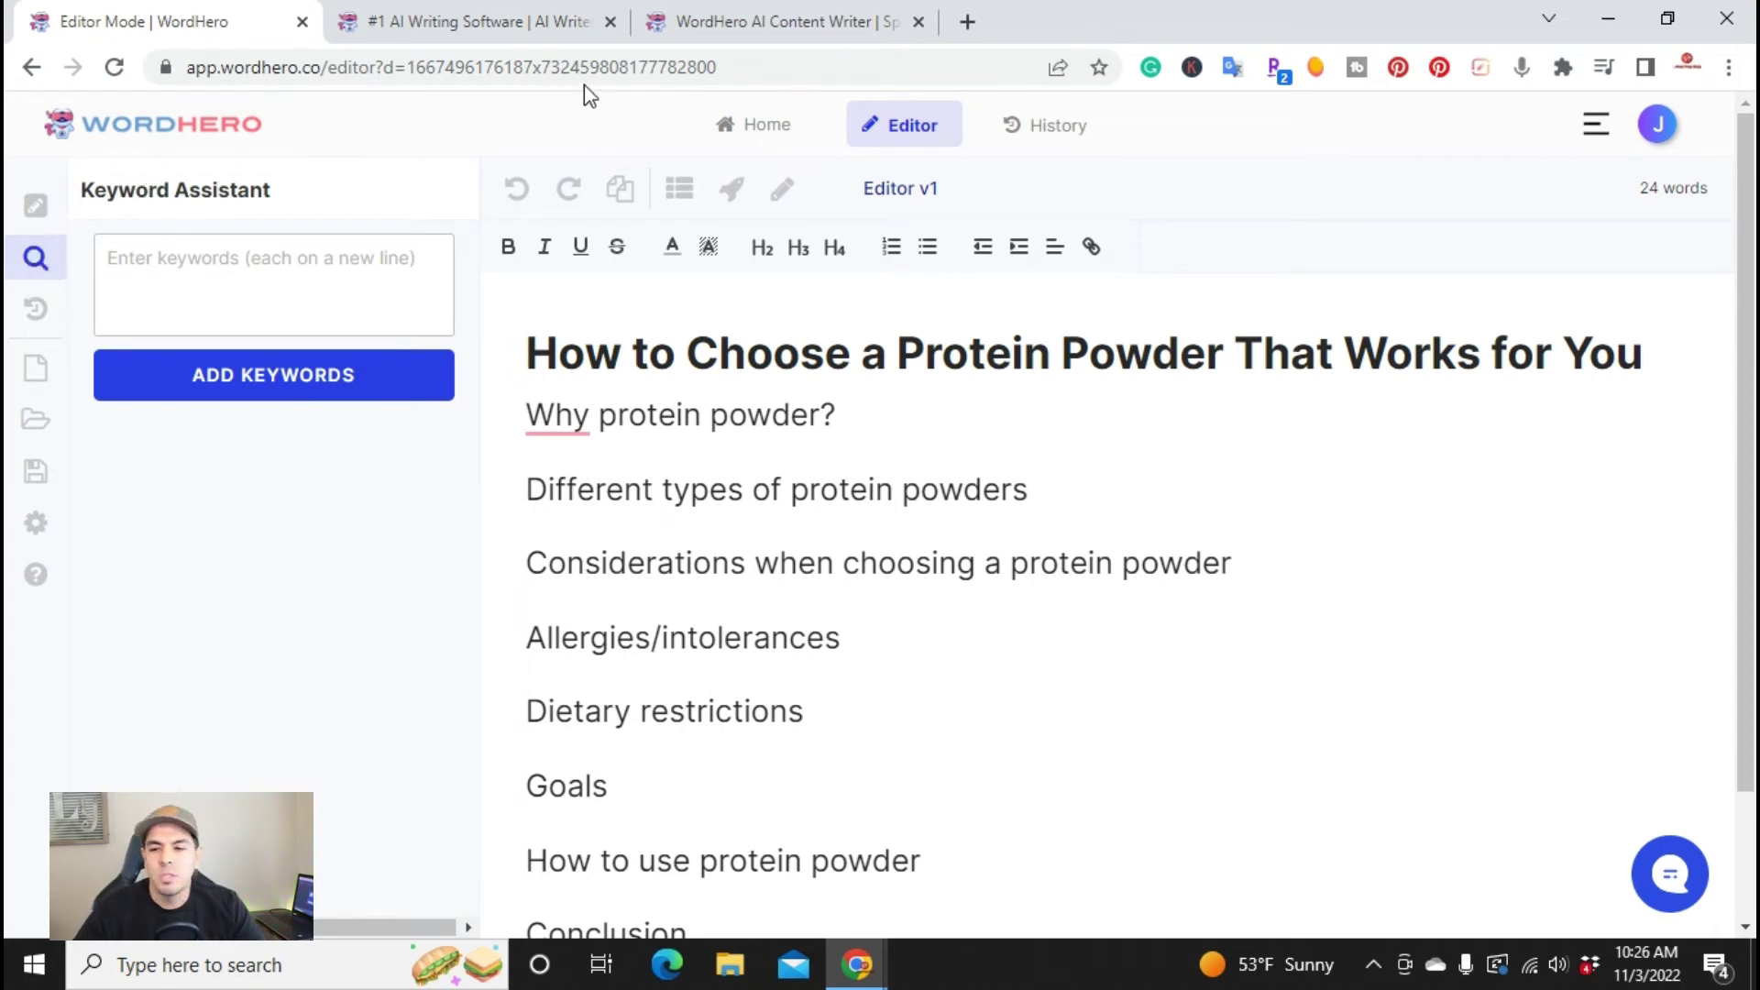
{"action": "left_click", "coordinate": [182, 264]}
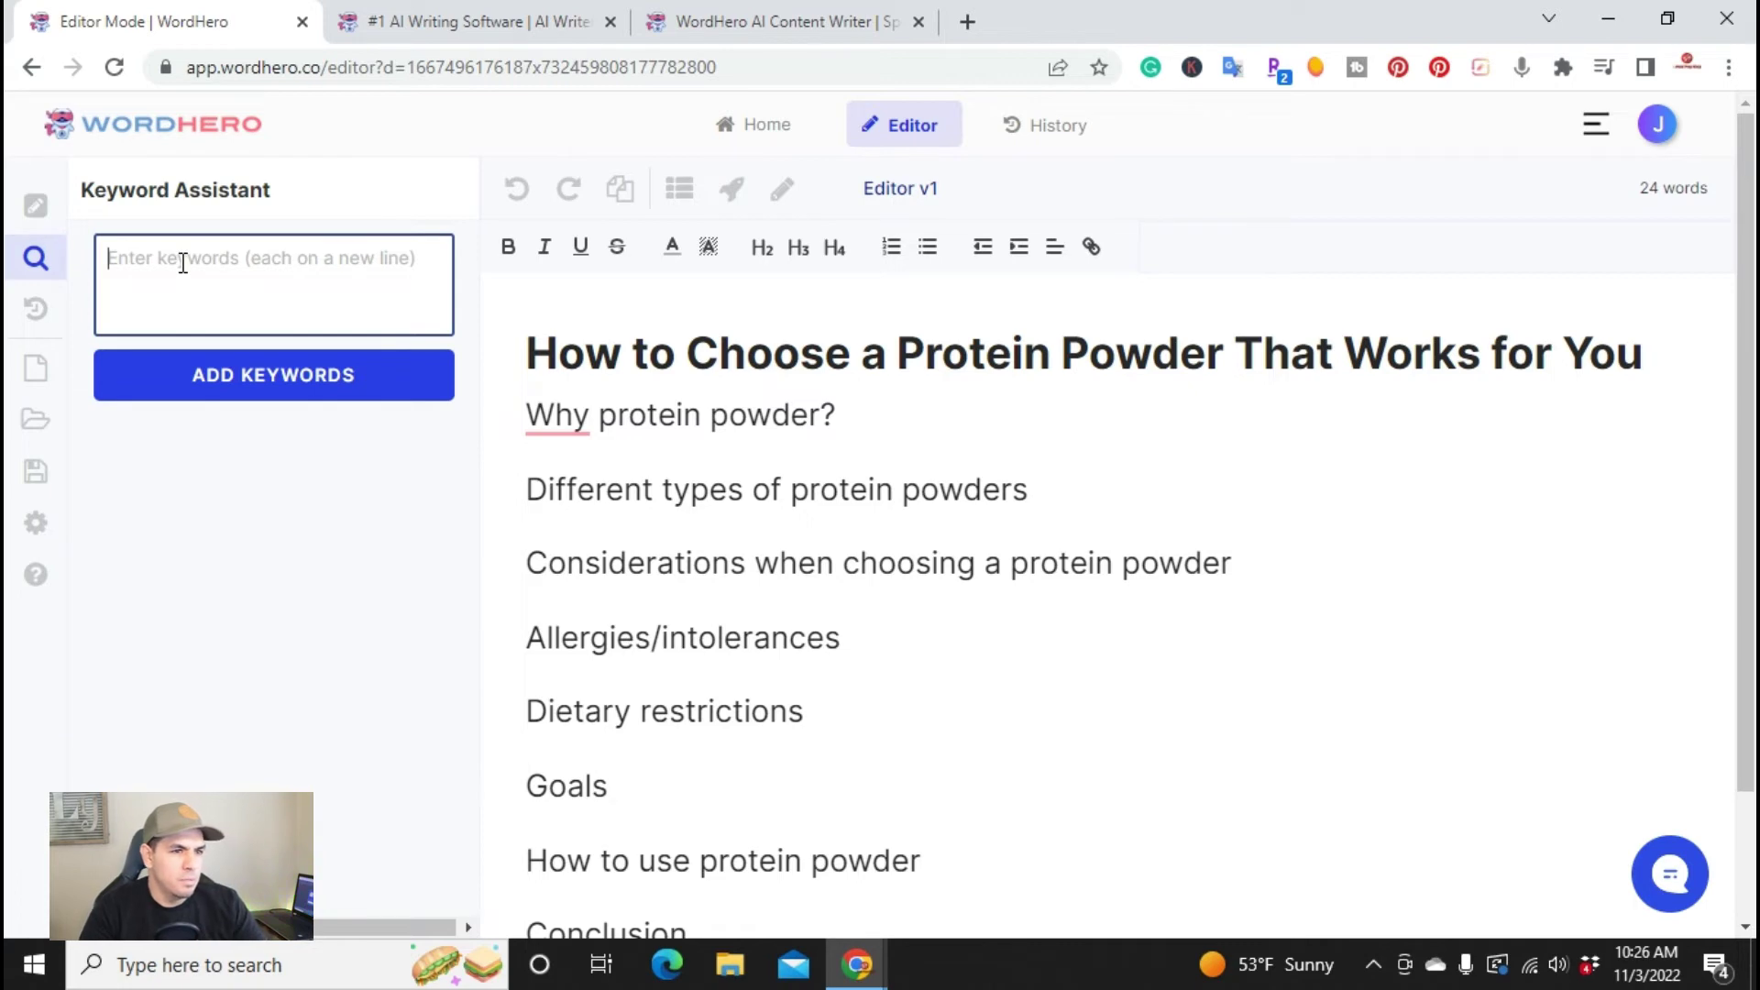
{"action": "type", "text": "protein "}
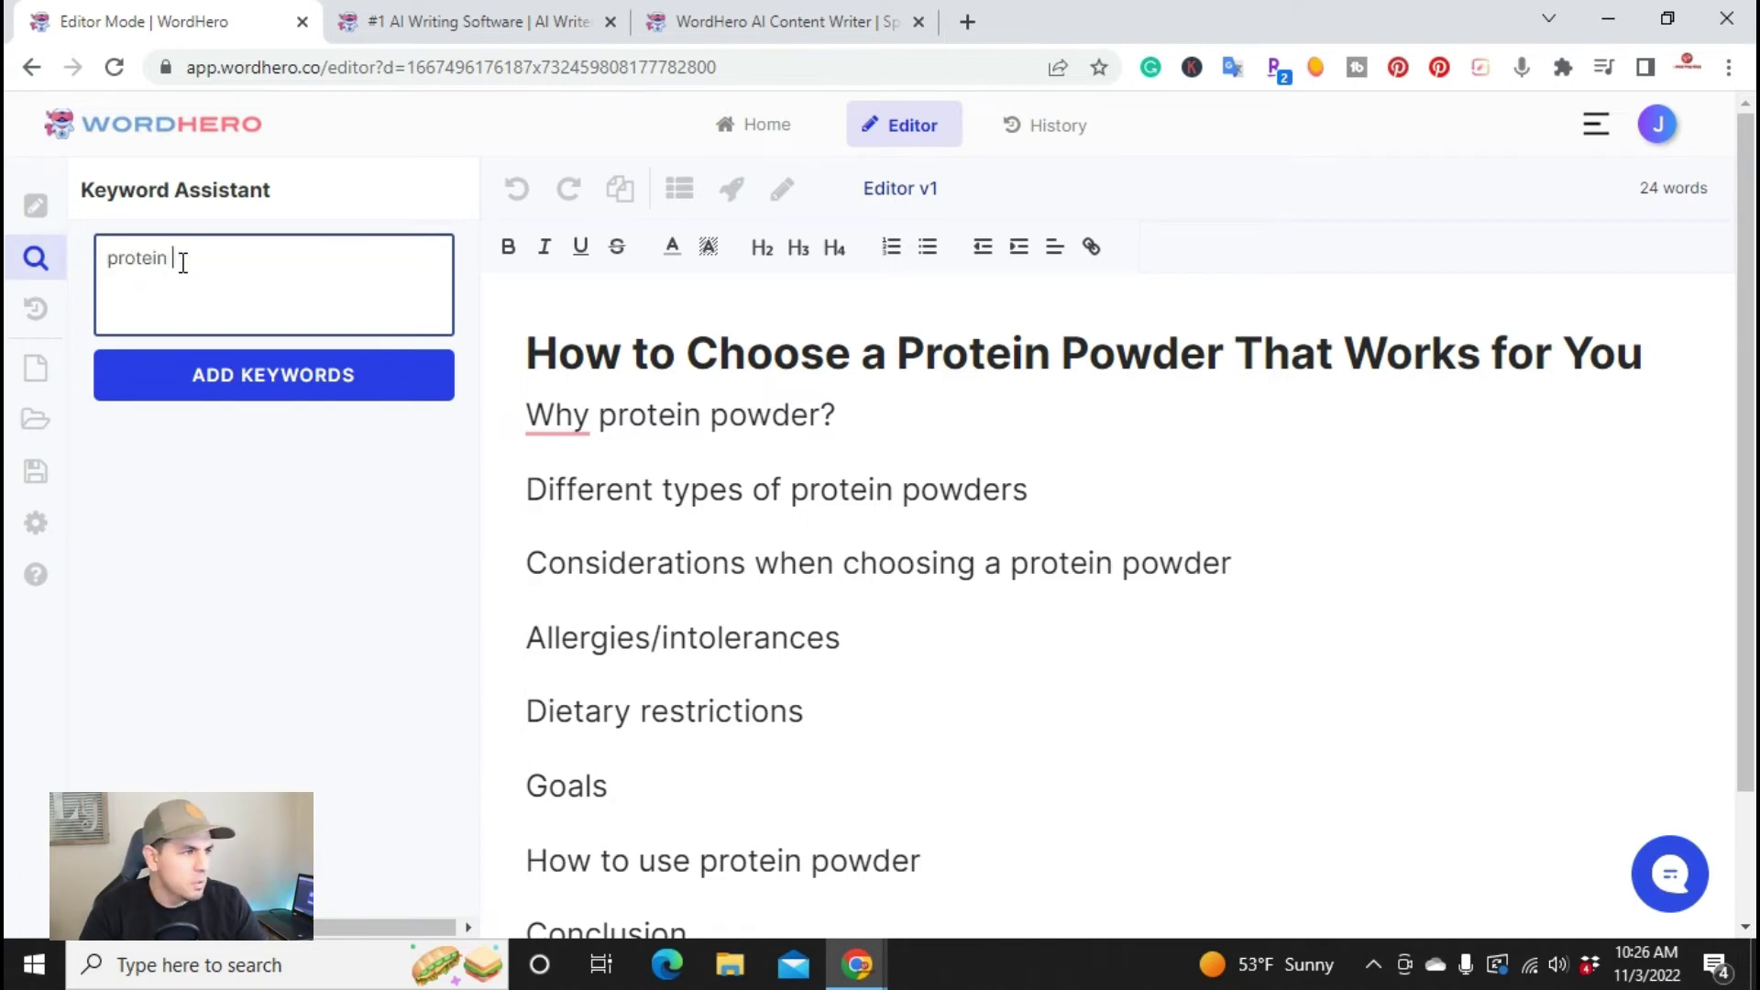
{"action": "type", "text": "powder"}
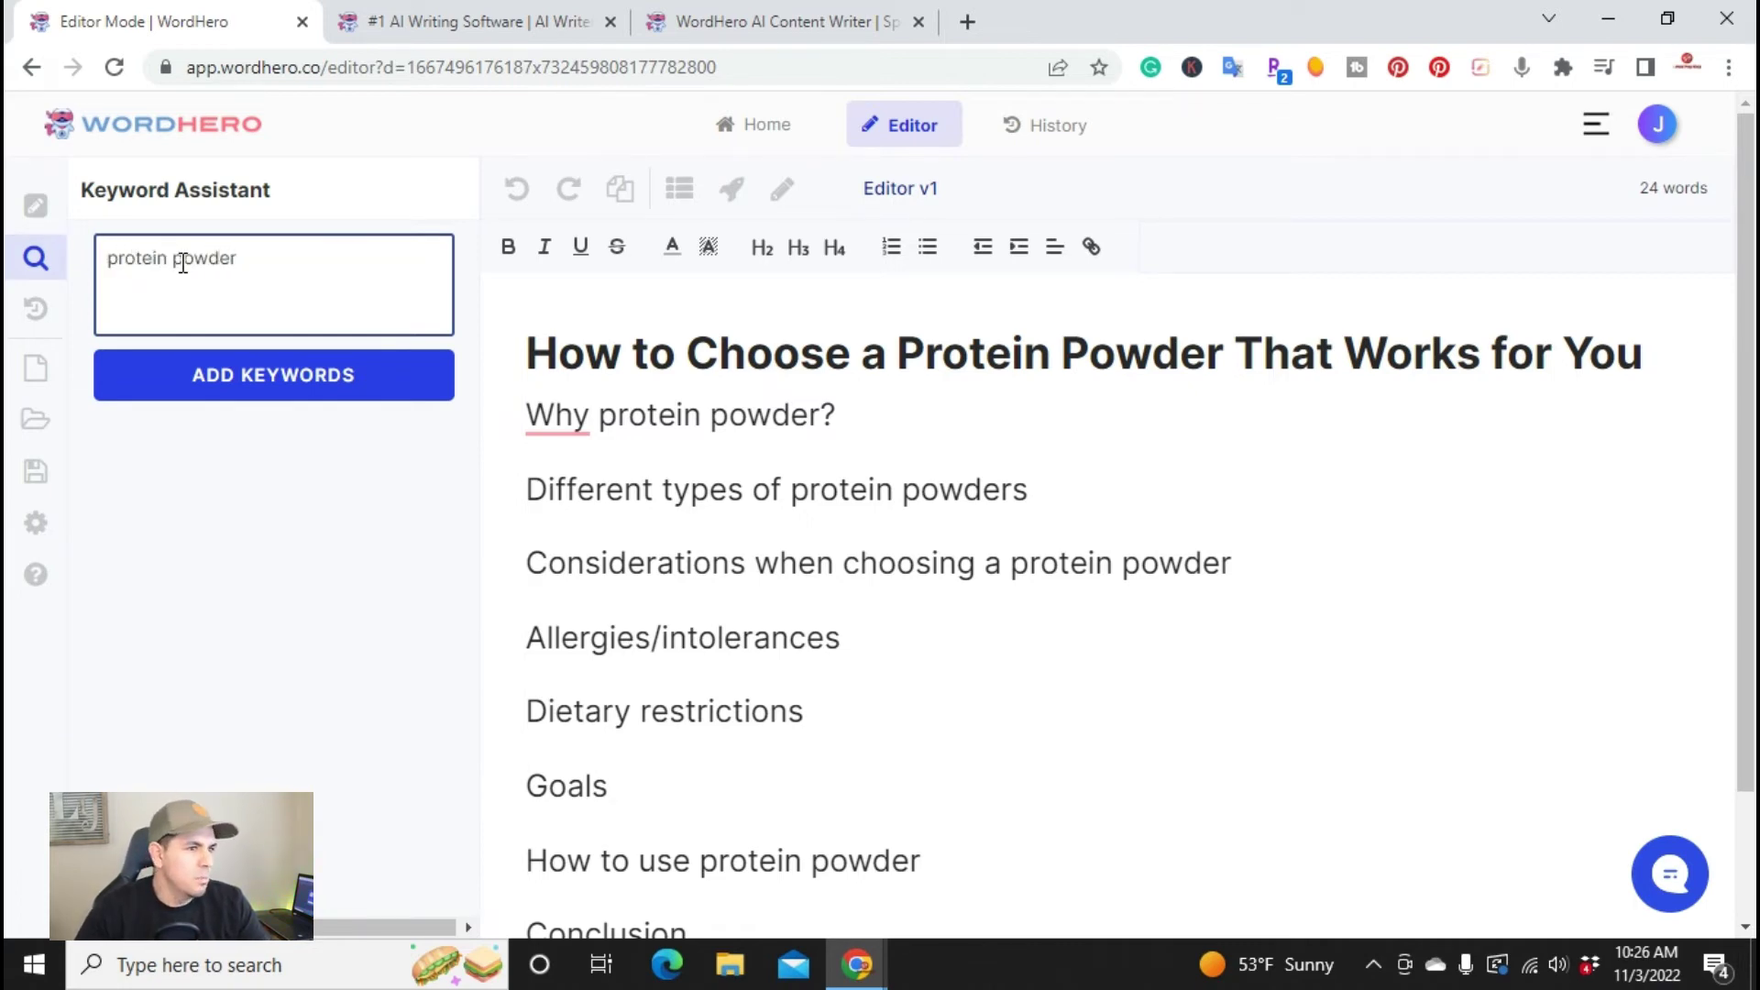
{"action": "left_click", "coordinate": [217, 373]}
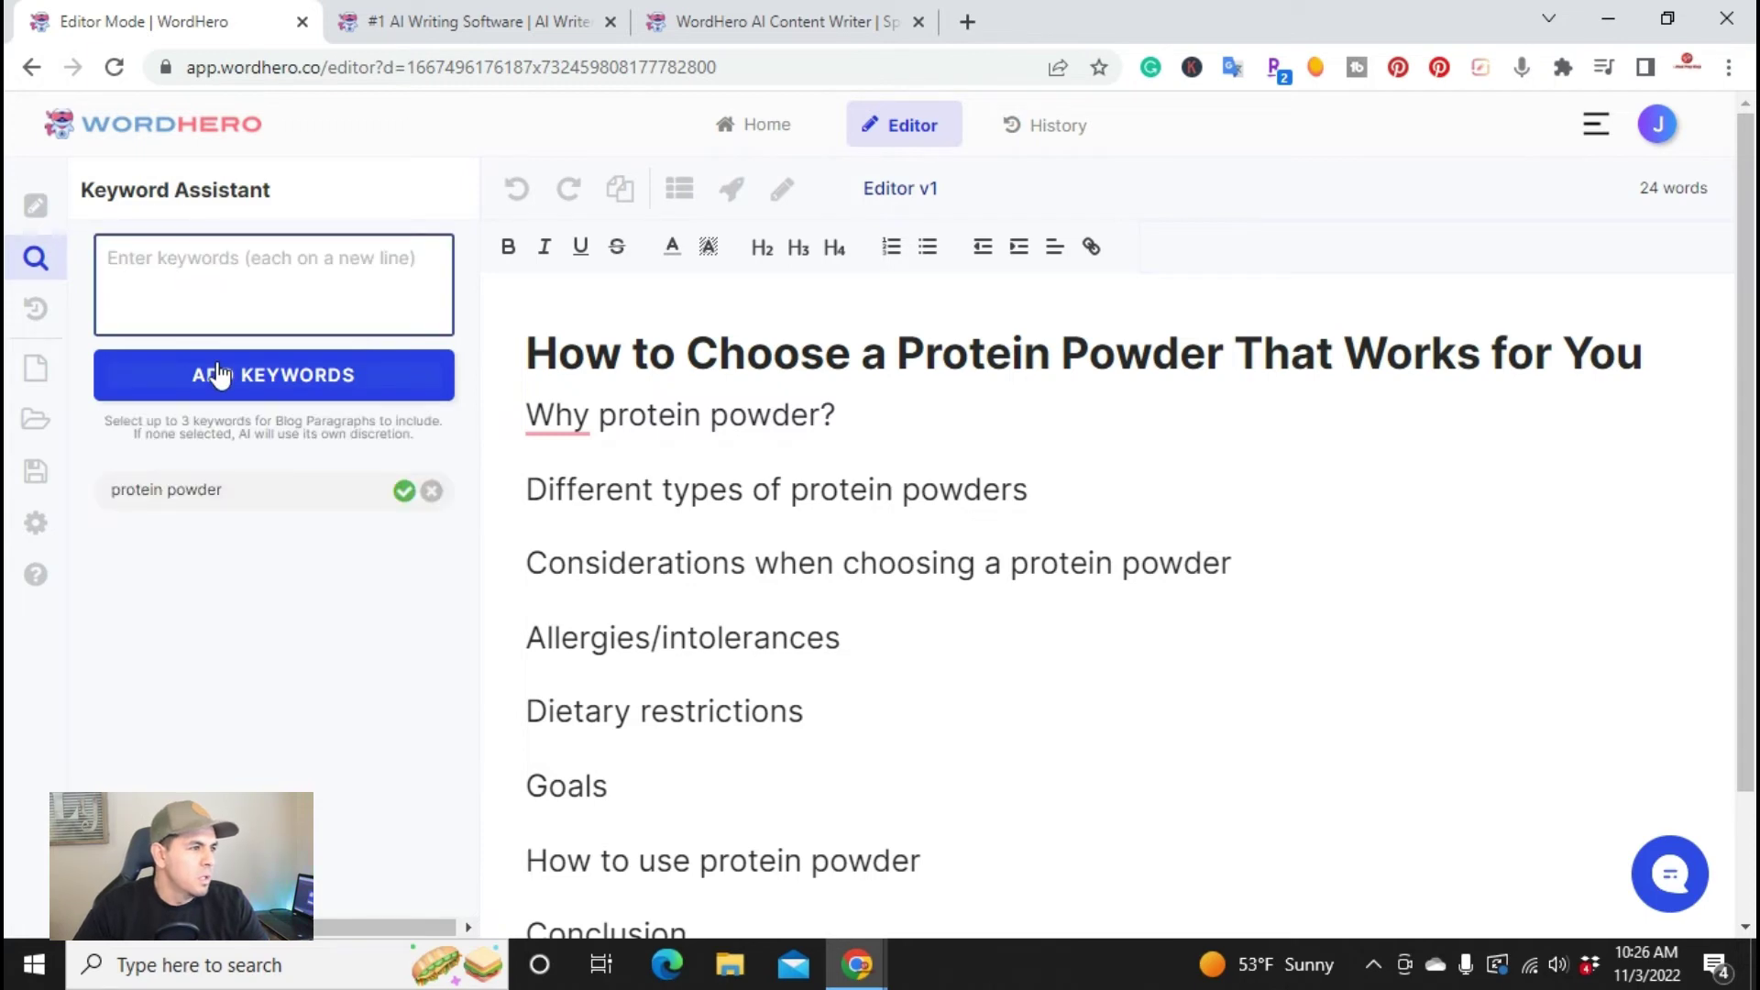
{"action": "type", "text": "choose"}
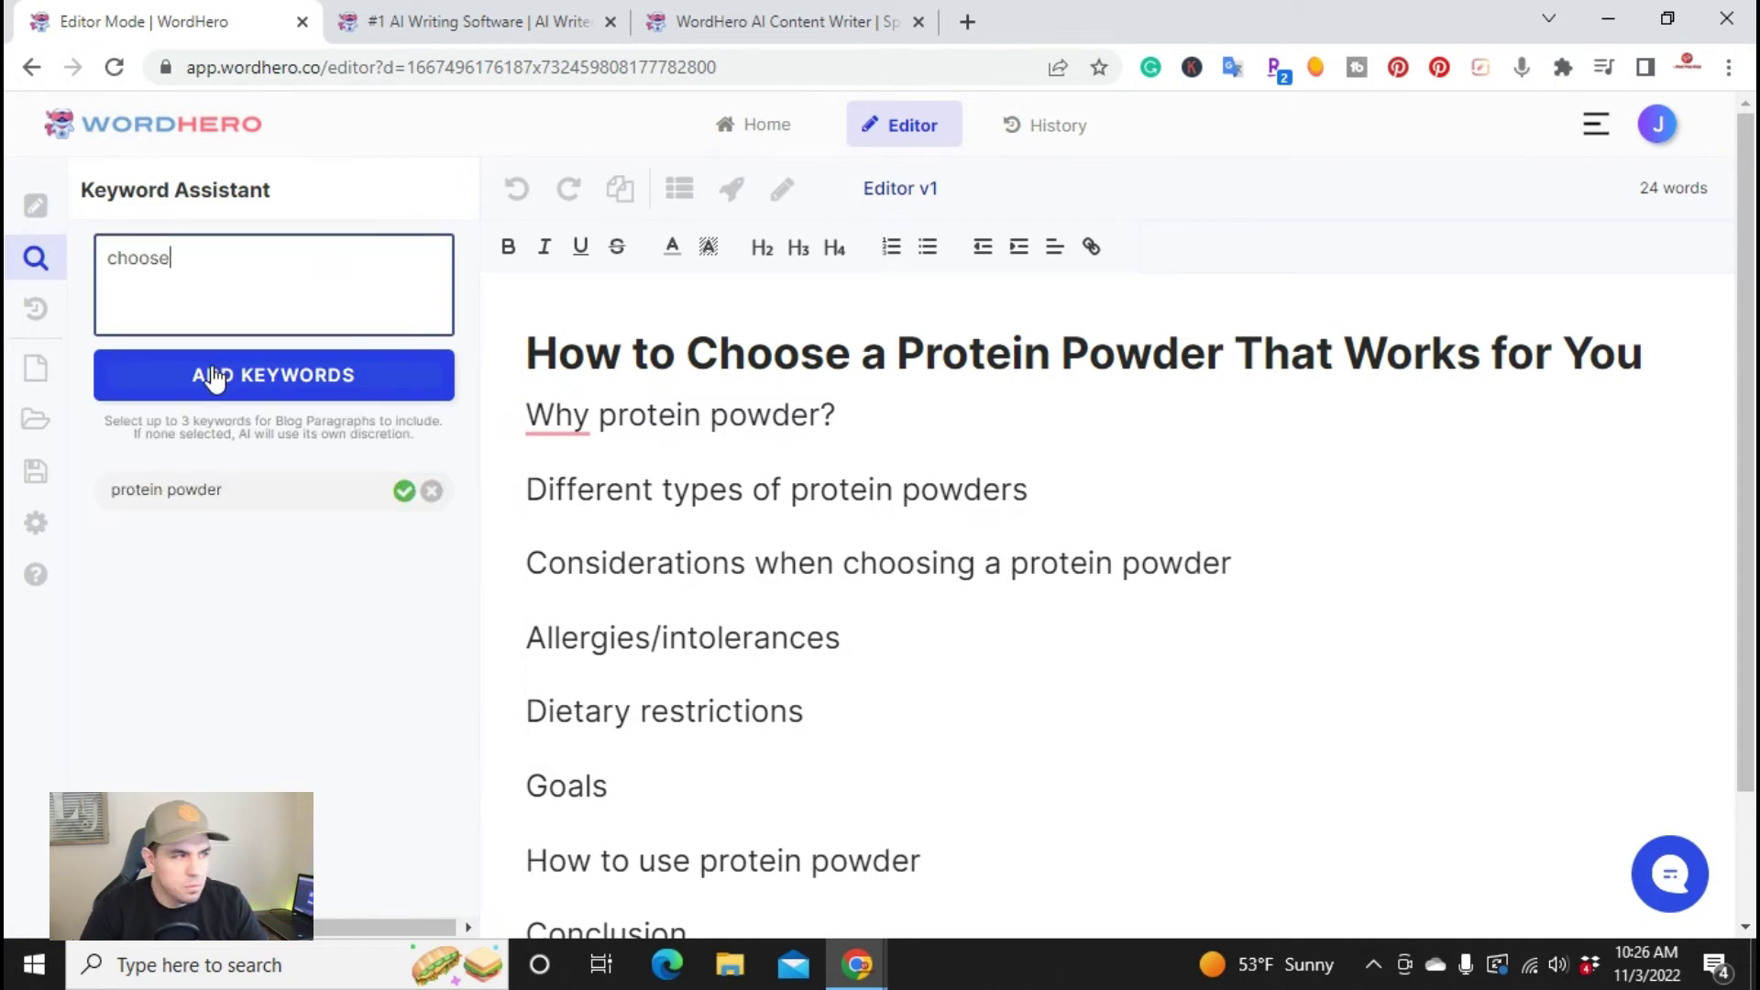
{"action": "type", "text": " a protein powder"}
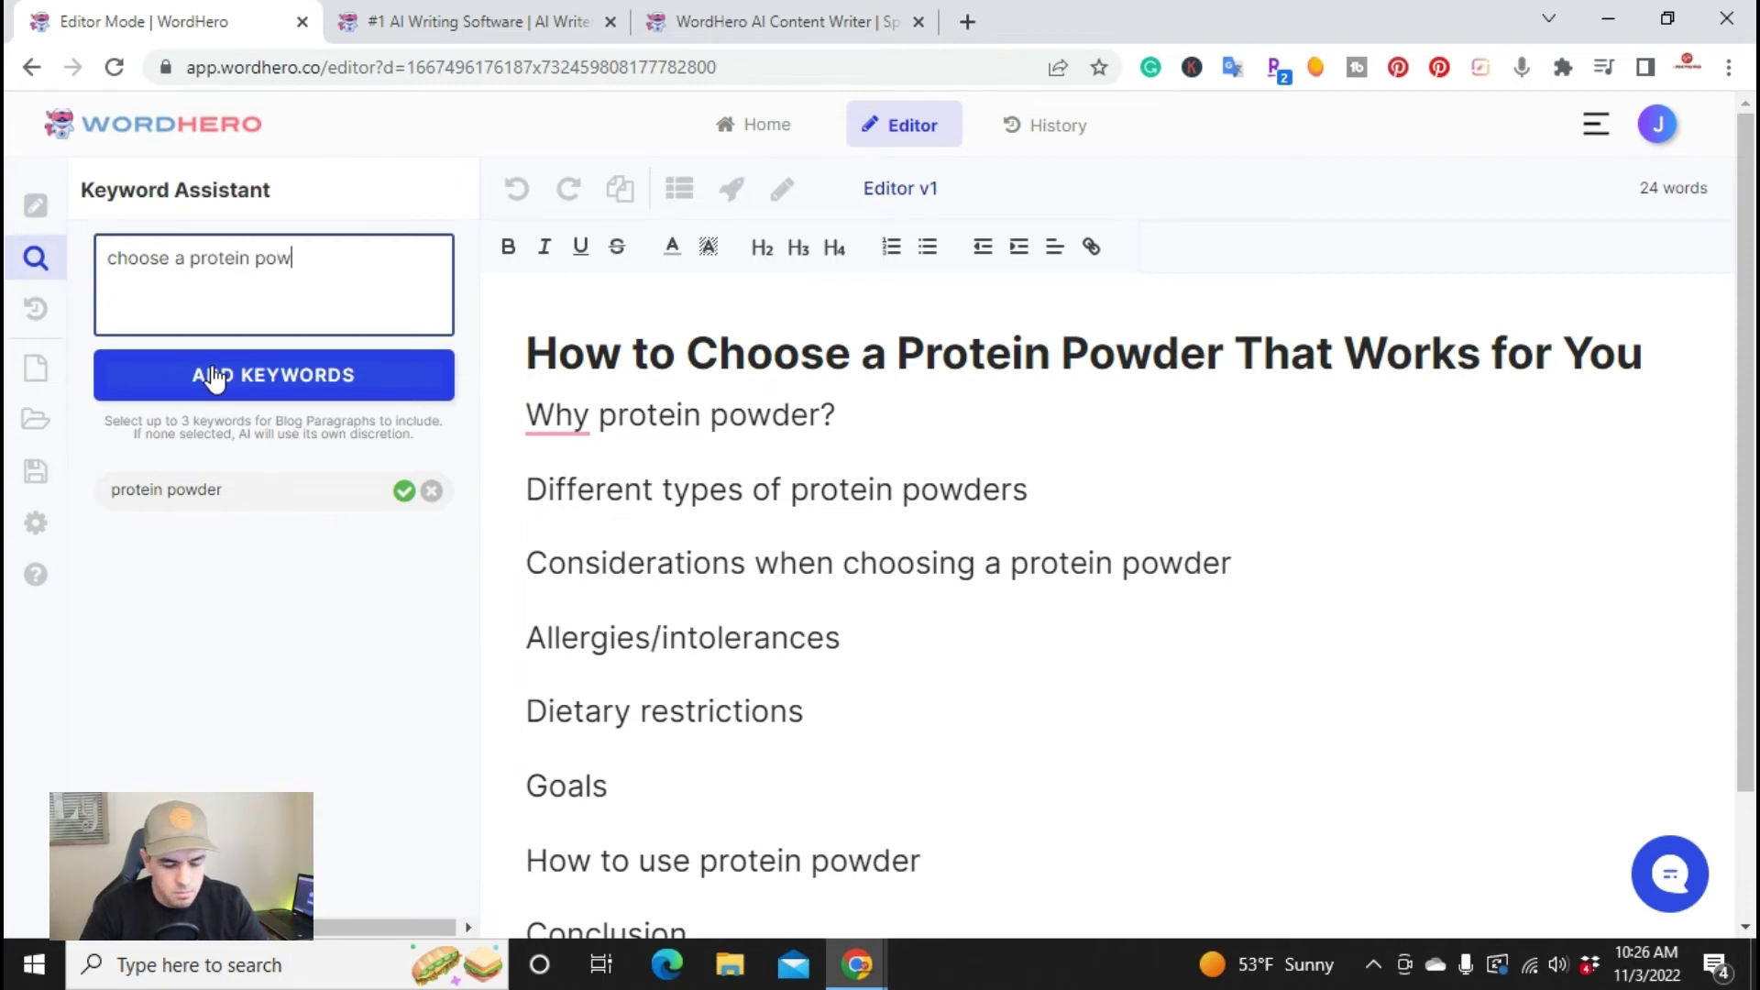
{"action": "left_click", "coordinate": [213, 376]}
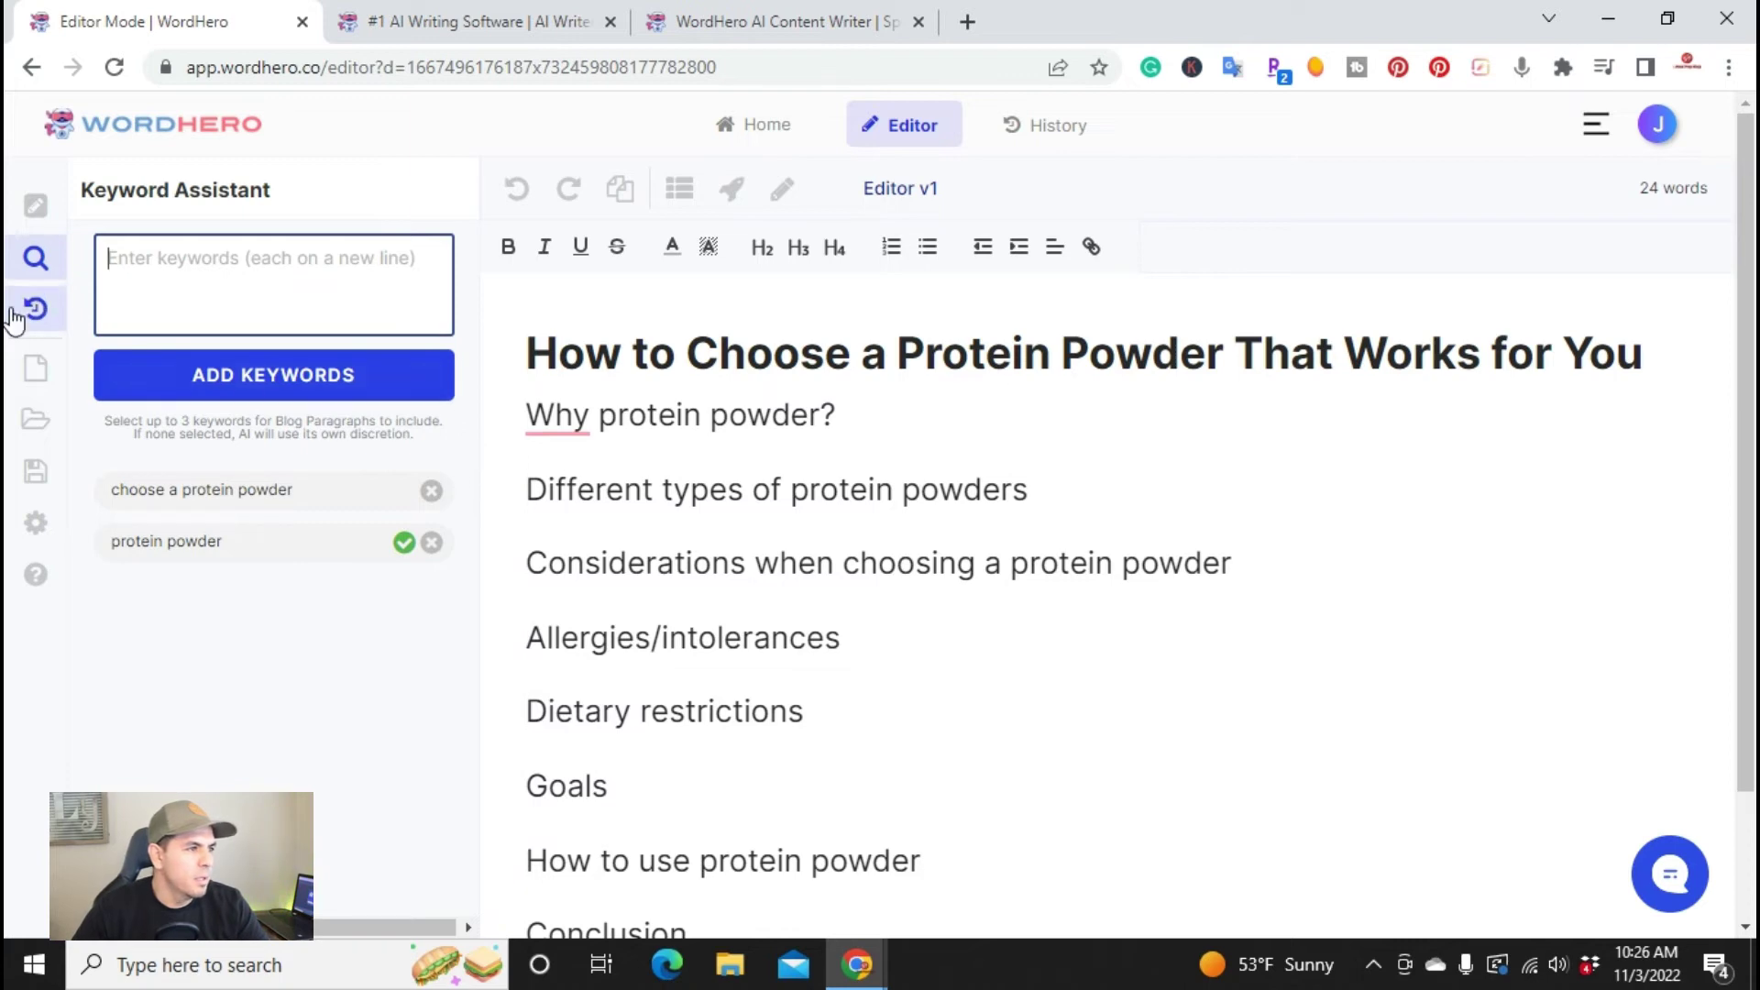
{"action": "left_click", "coordinate": [34, 205]}
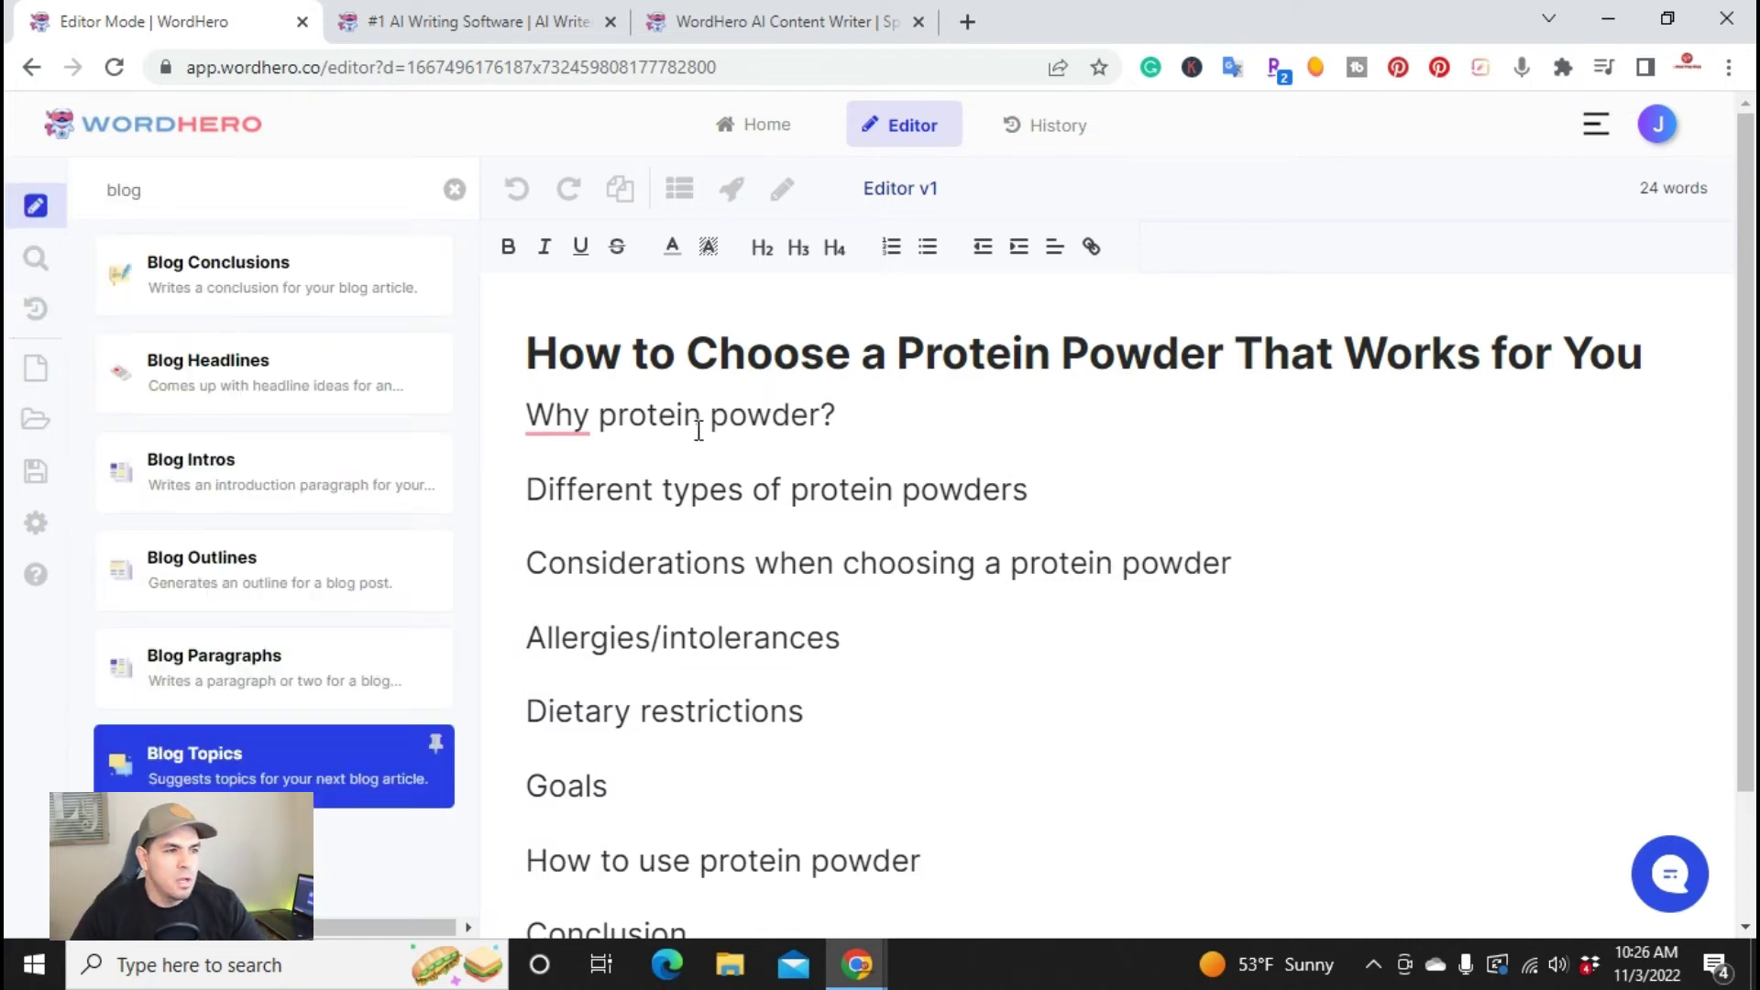
Generate Blog Paragraphs for the selected 'Why protein powder?' heading, adding three paragraphs.
{"action": "left_click", "coordinate": [851, 419]}
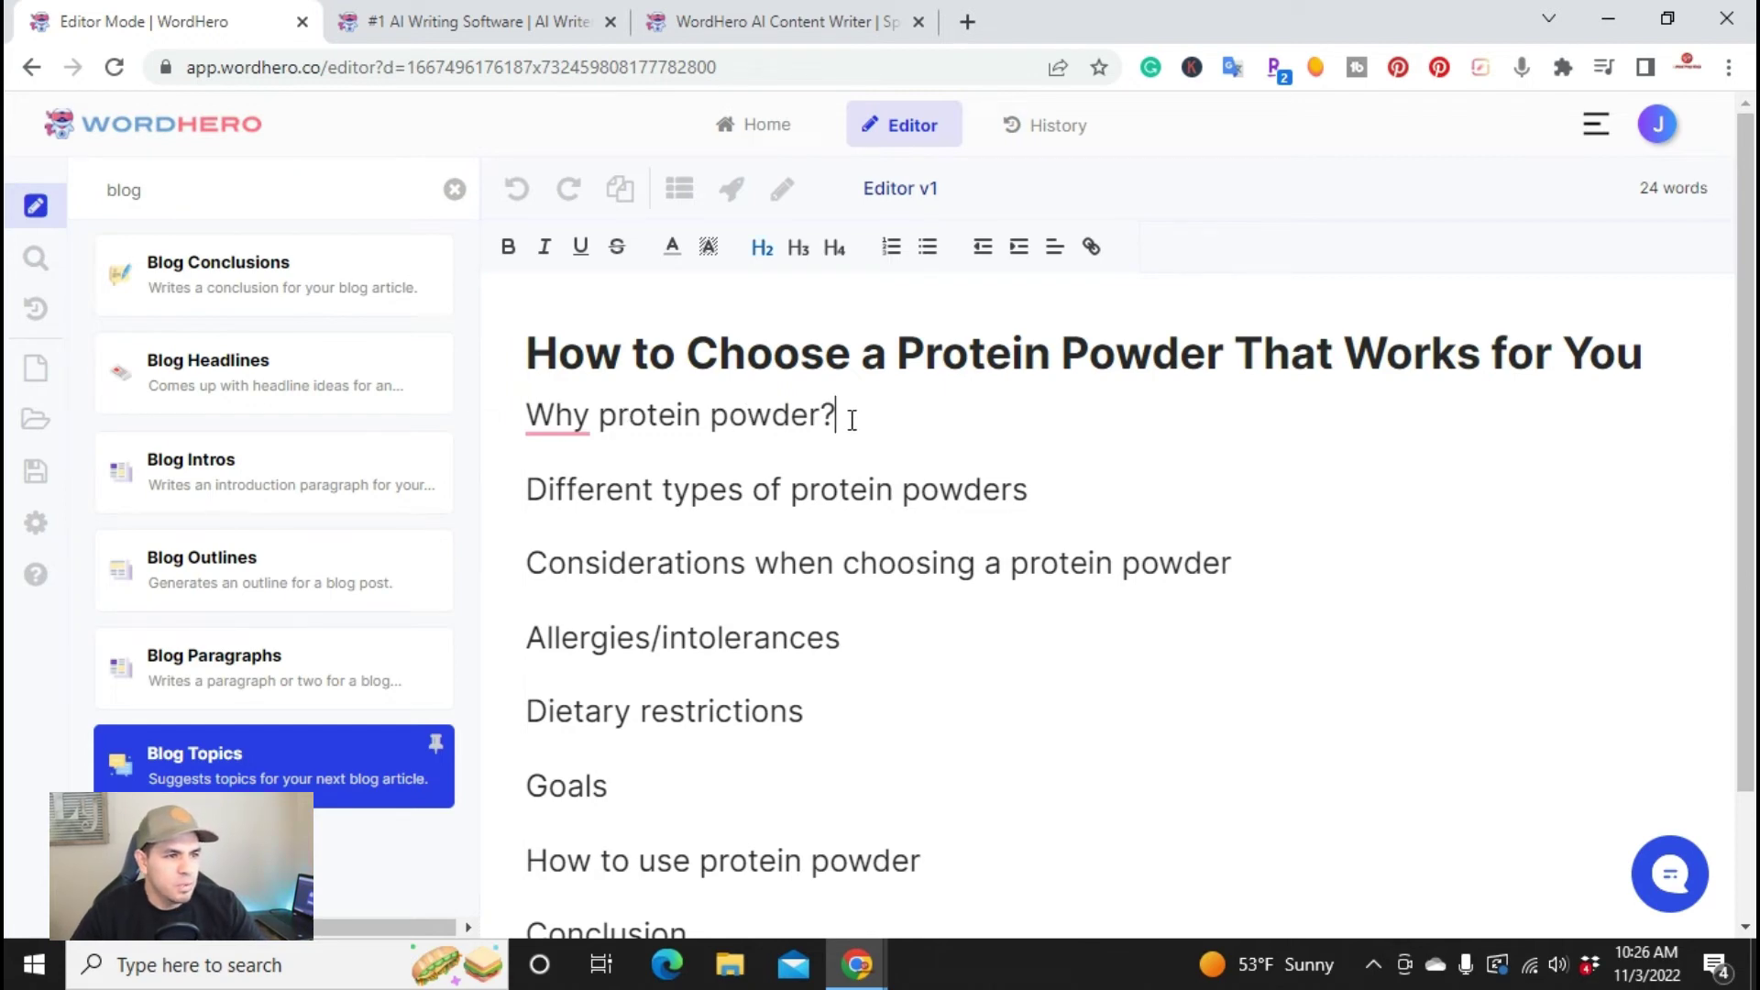
{"action": "triple_click", "coordinate": [617, 417]}
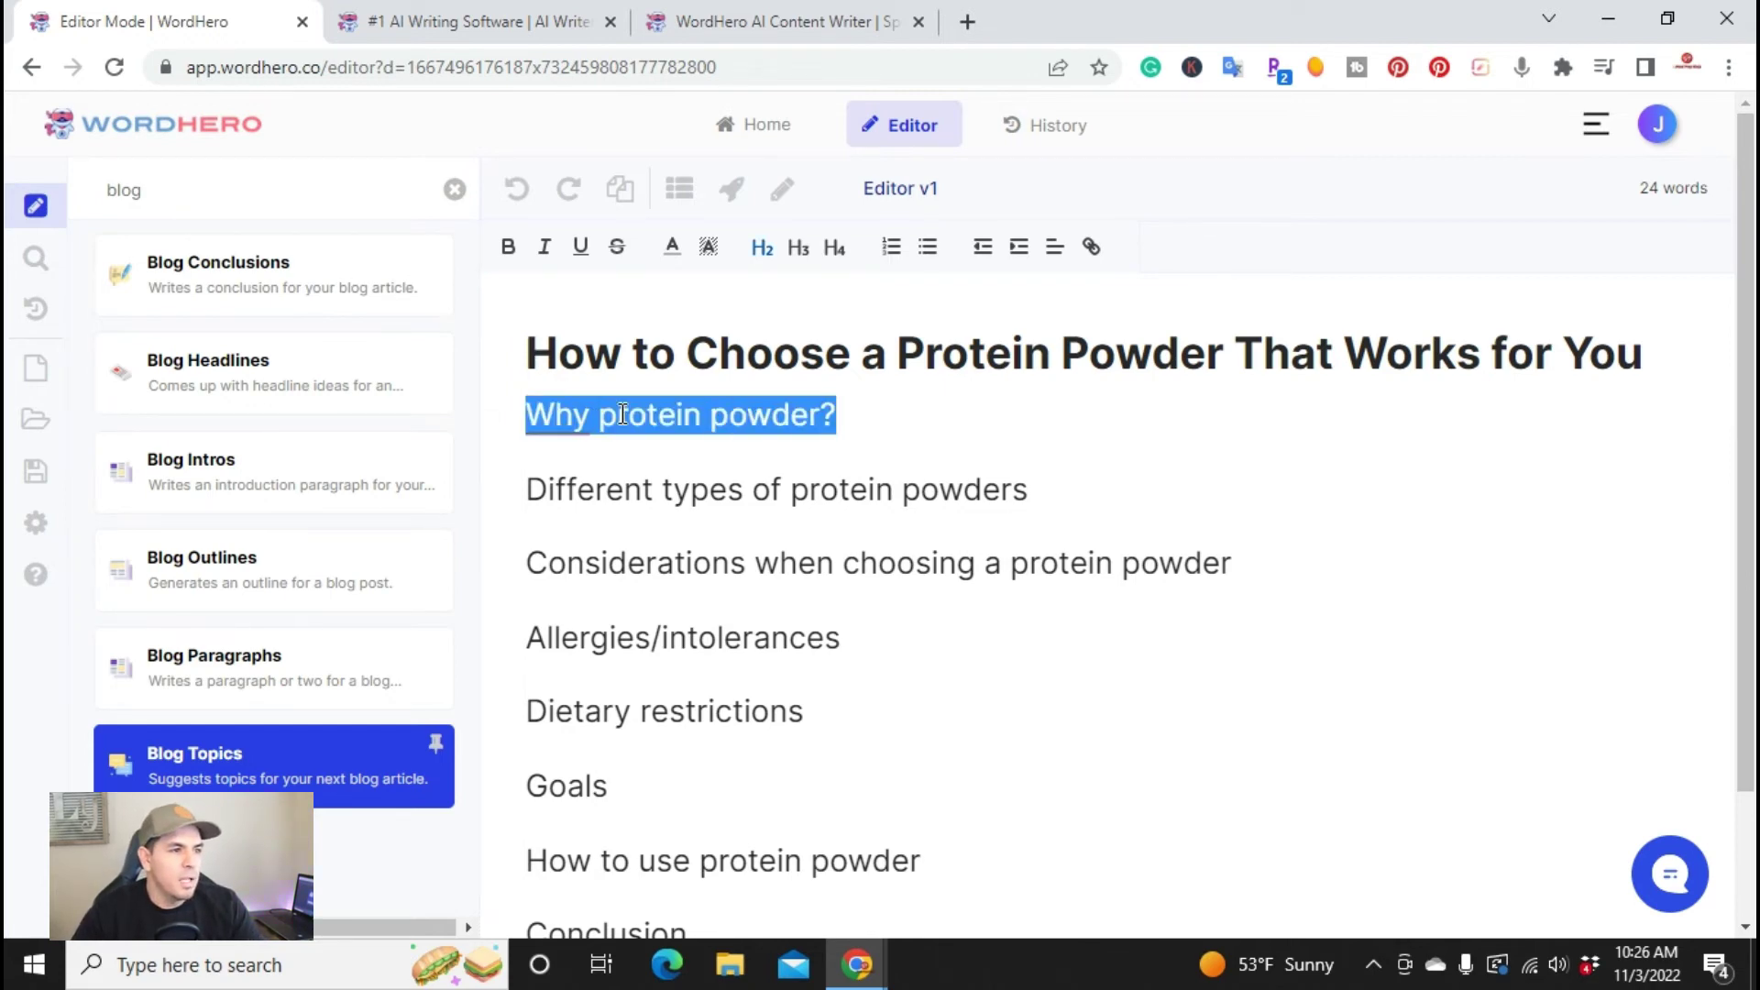
{"action": "left_click", "coordinate": [735, 192]}
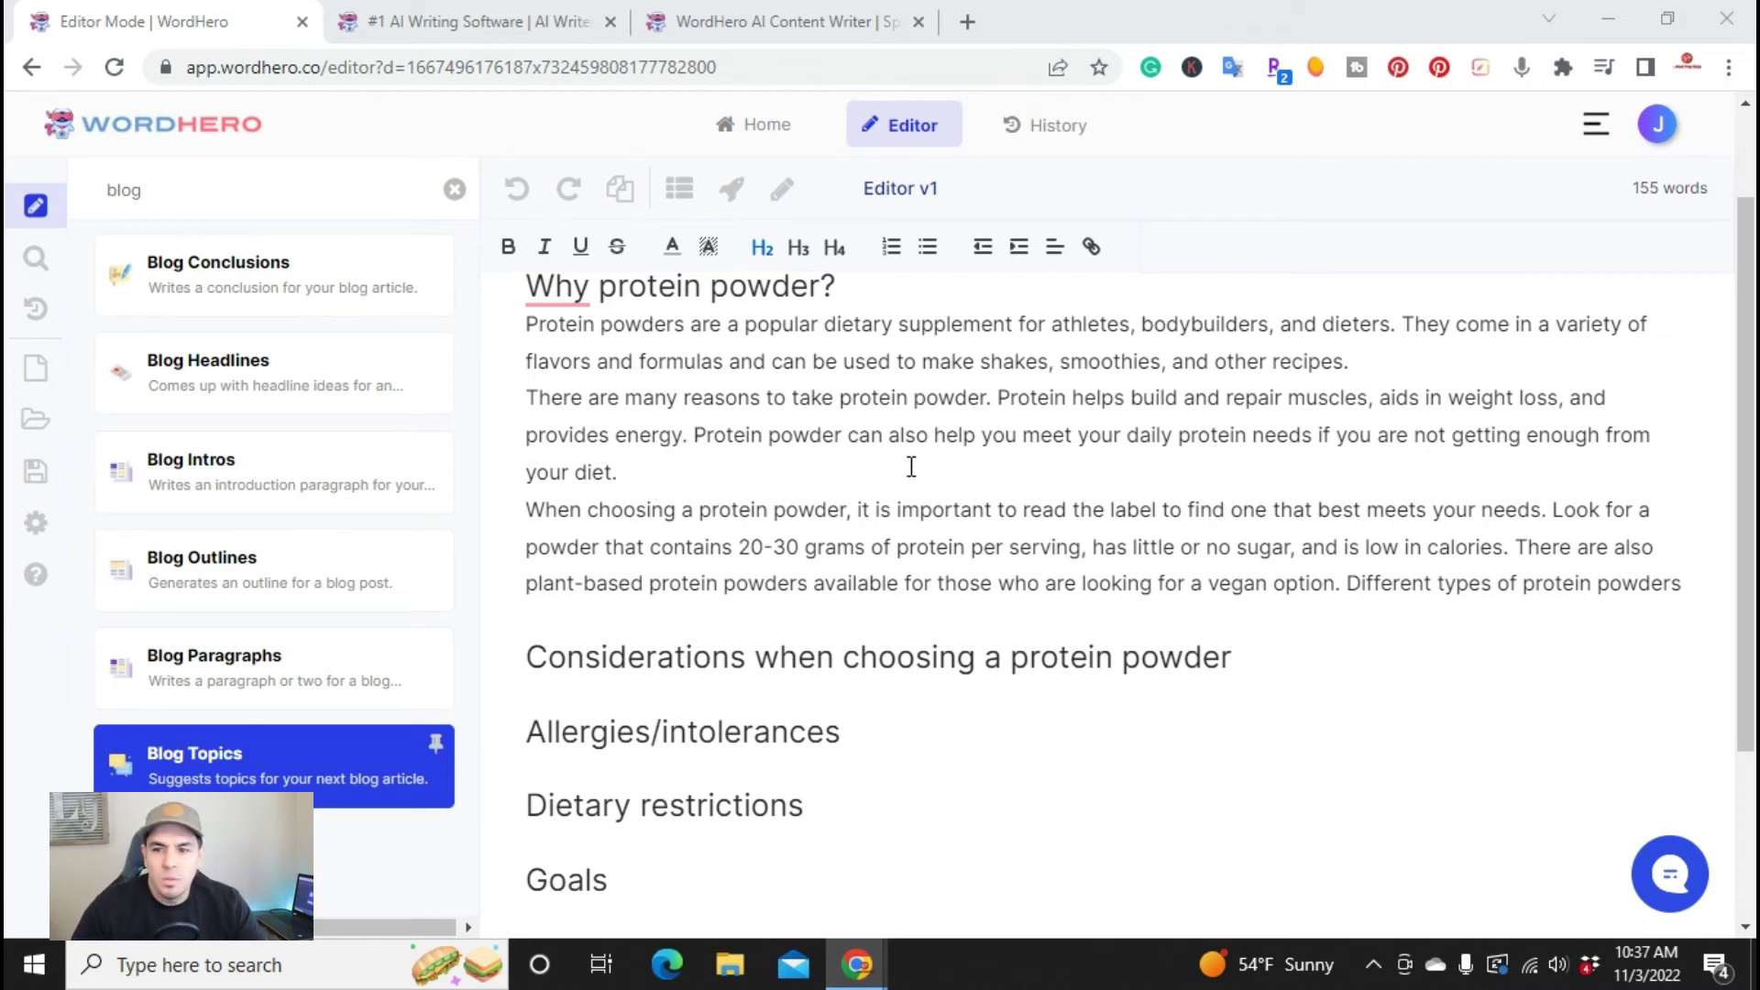
{"action": "scroll", "coordinate": [715, 495], "scroll_direction": "down", "scroll_amount": 1}
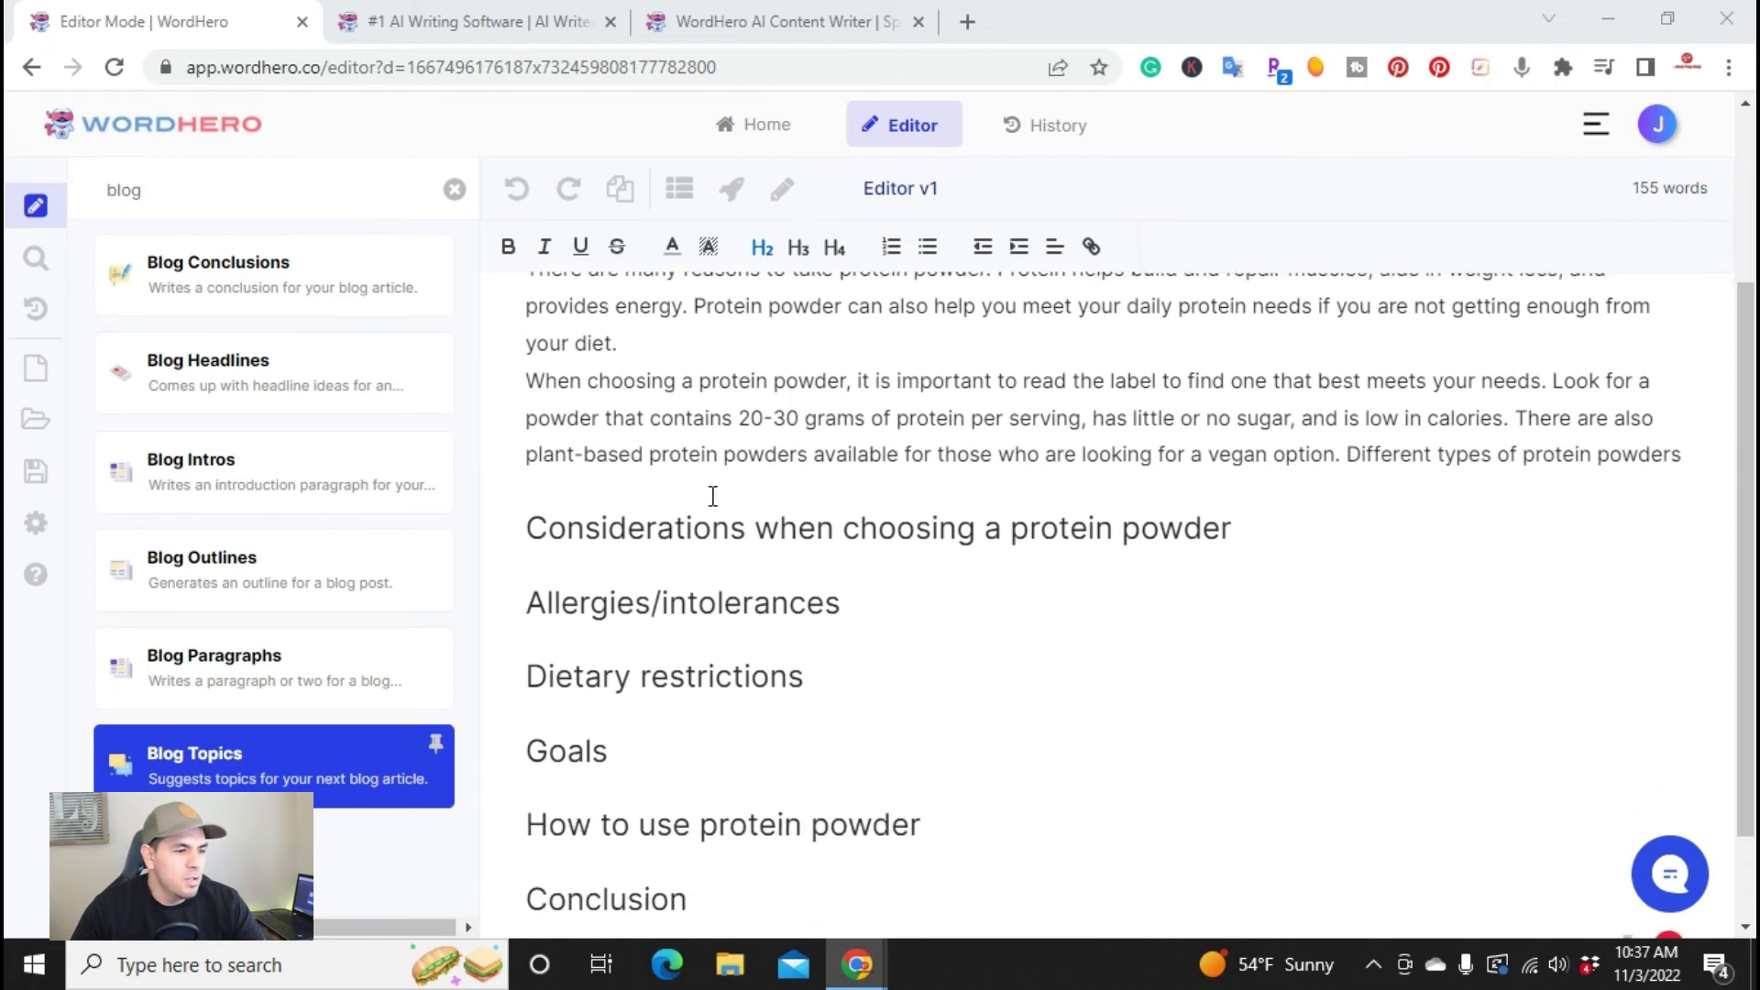
{"action": "scroll", "coordinate": [981, 513], "scroll_direction": "up", "scroll_amount": 1}
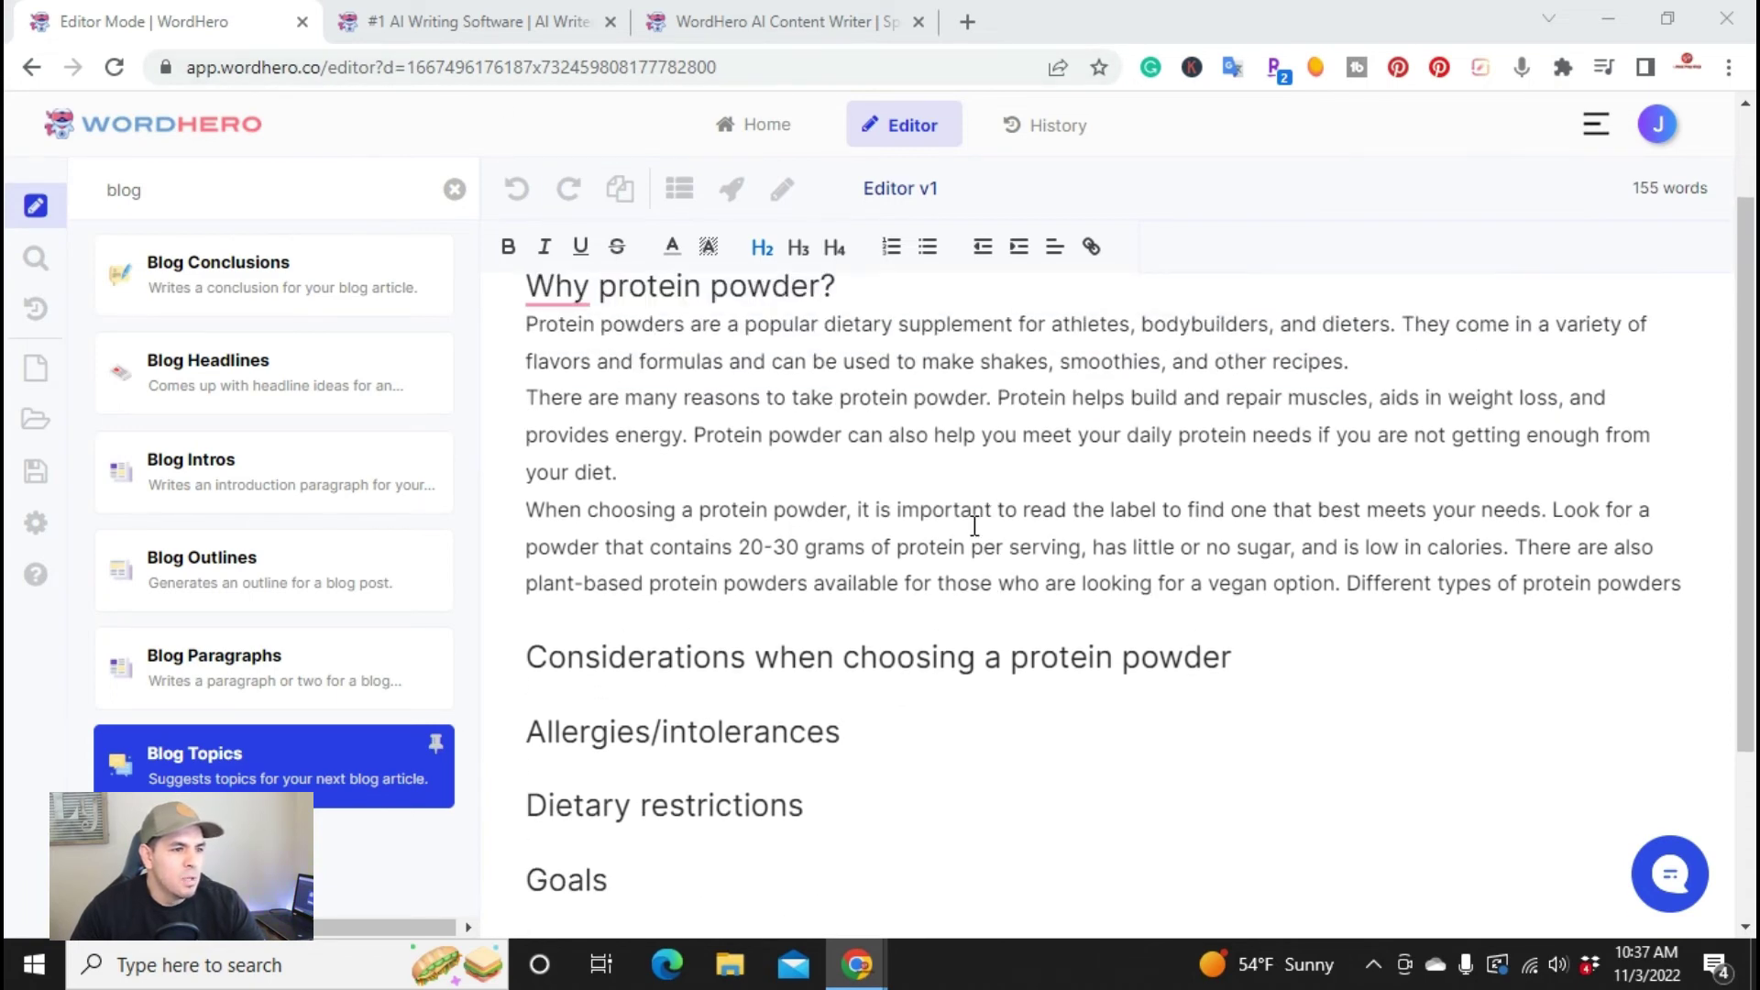
{"action": "triple_click", "coordinate": [826, 656]}
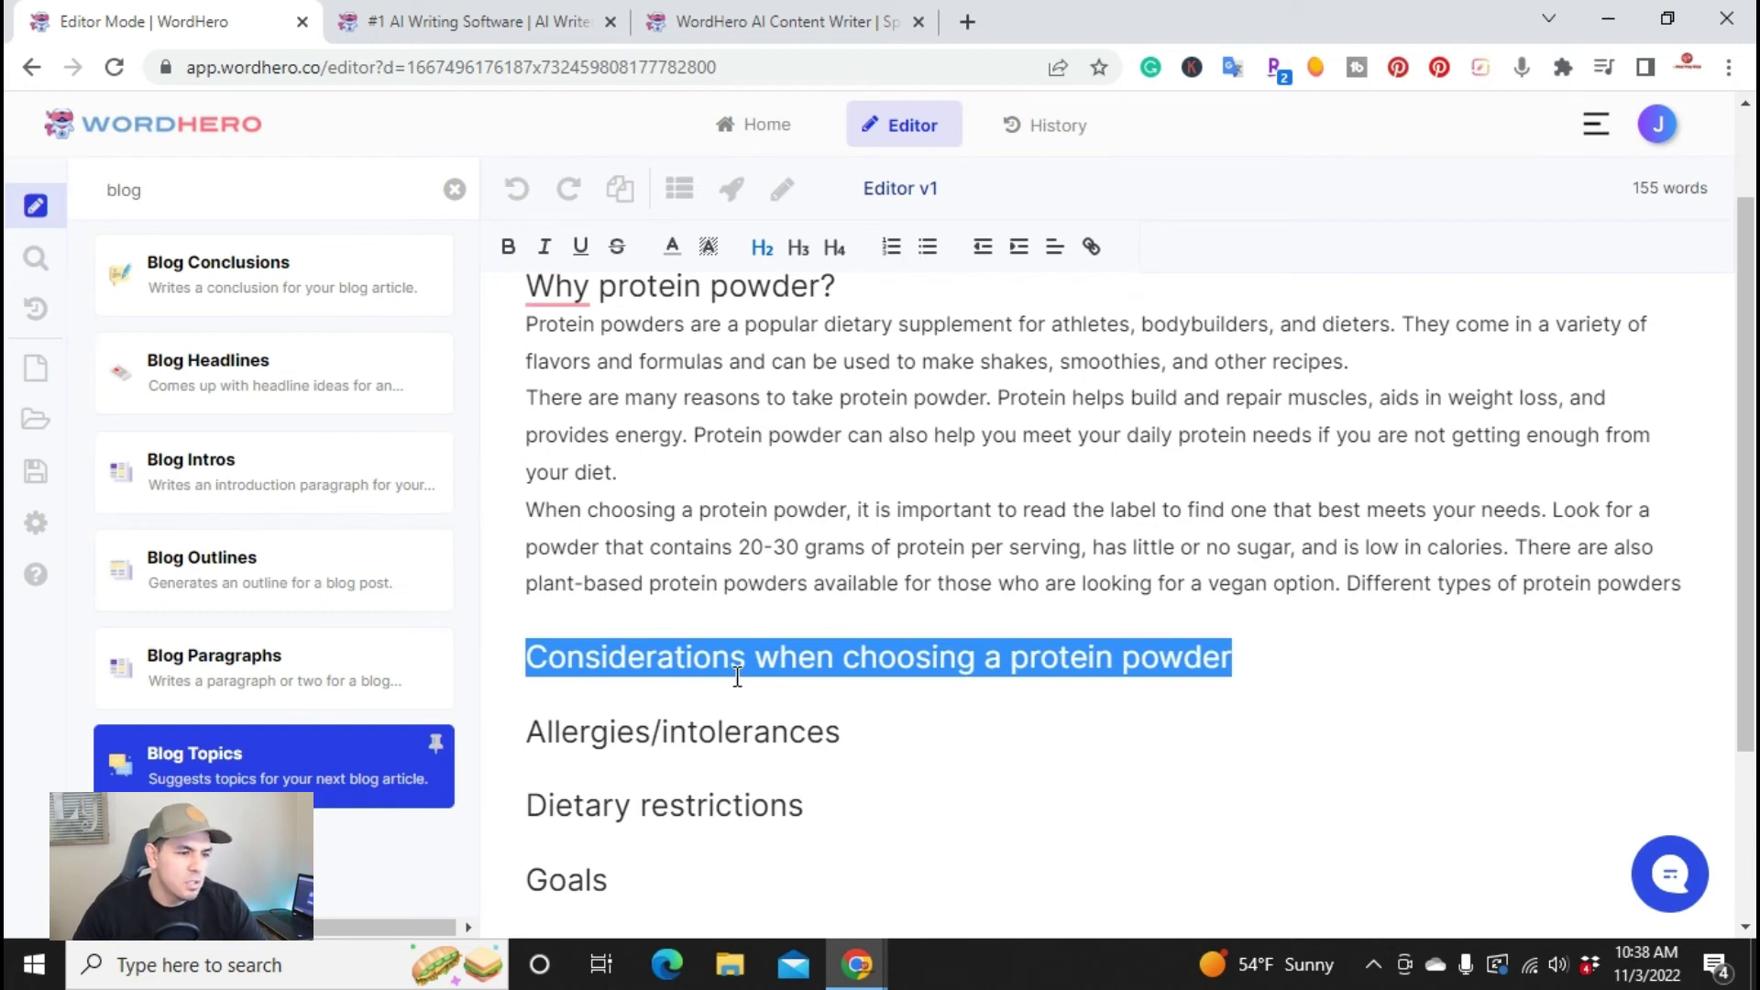
{"action": "scroll", "coordinate": [898, 553], "scroll_direction": "down", "scroll_amount": 1}
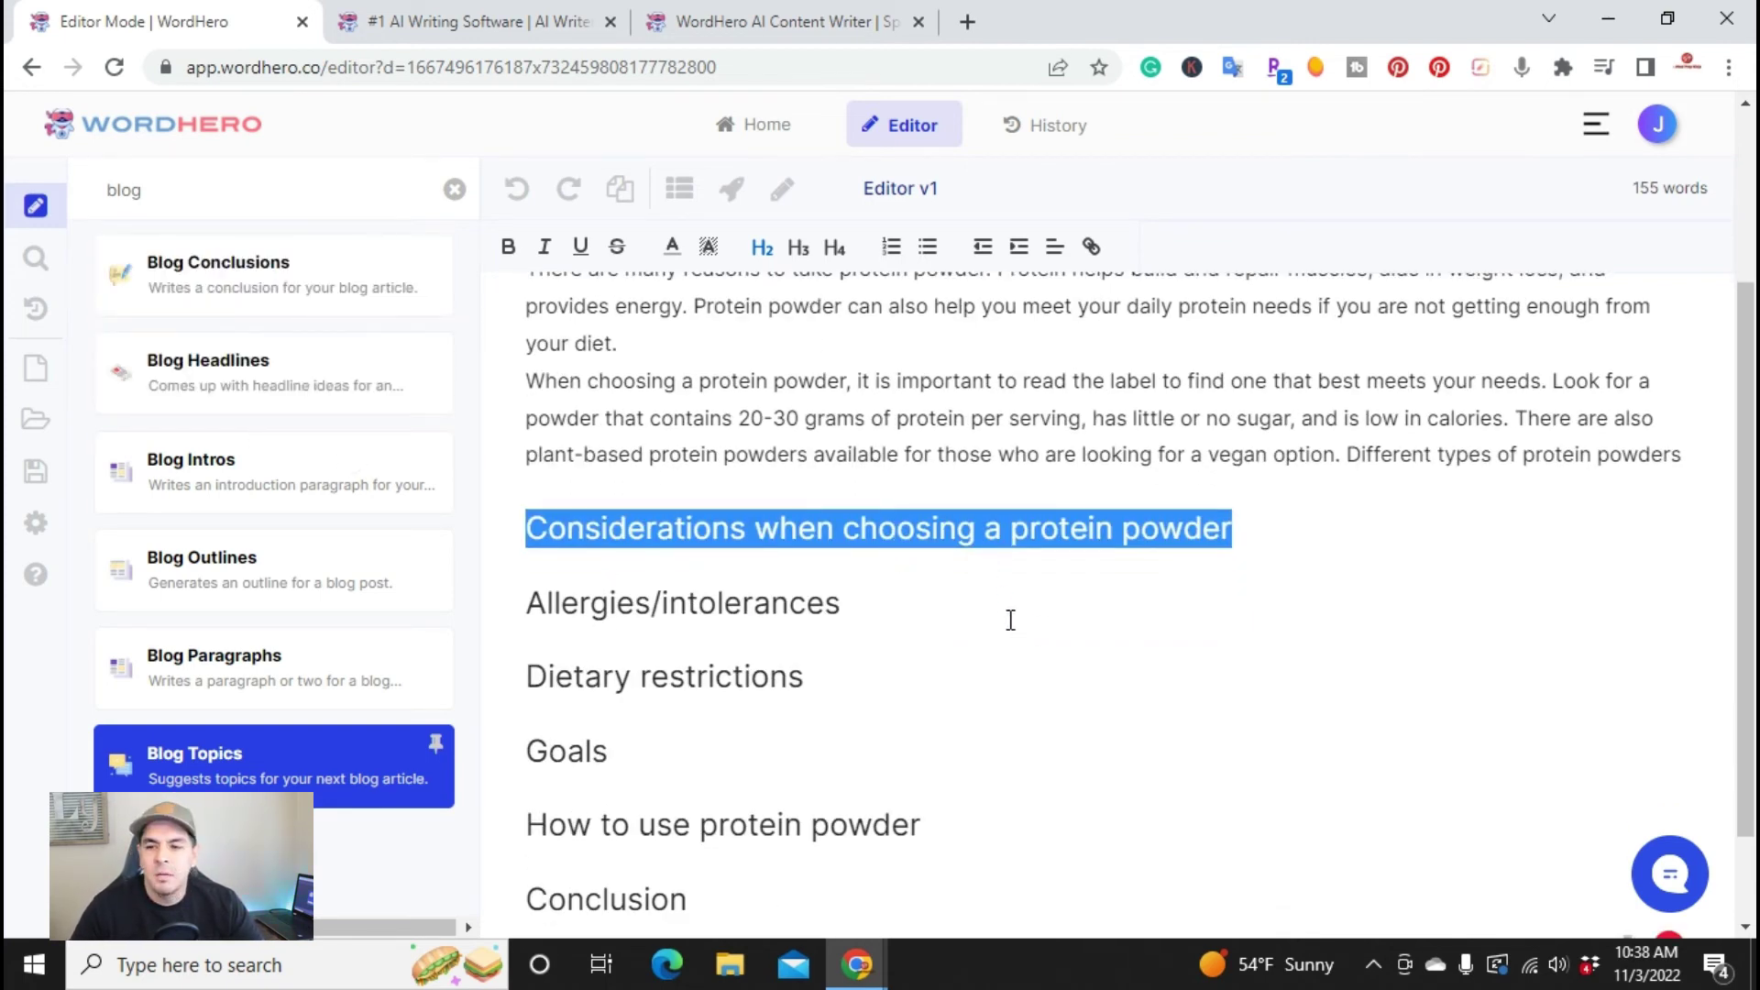
{"action": "scroll", "coordinate": [768, 622], "scroll_direction": "up", "scroll_amount": 1}
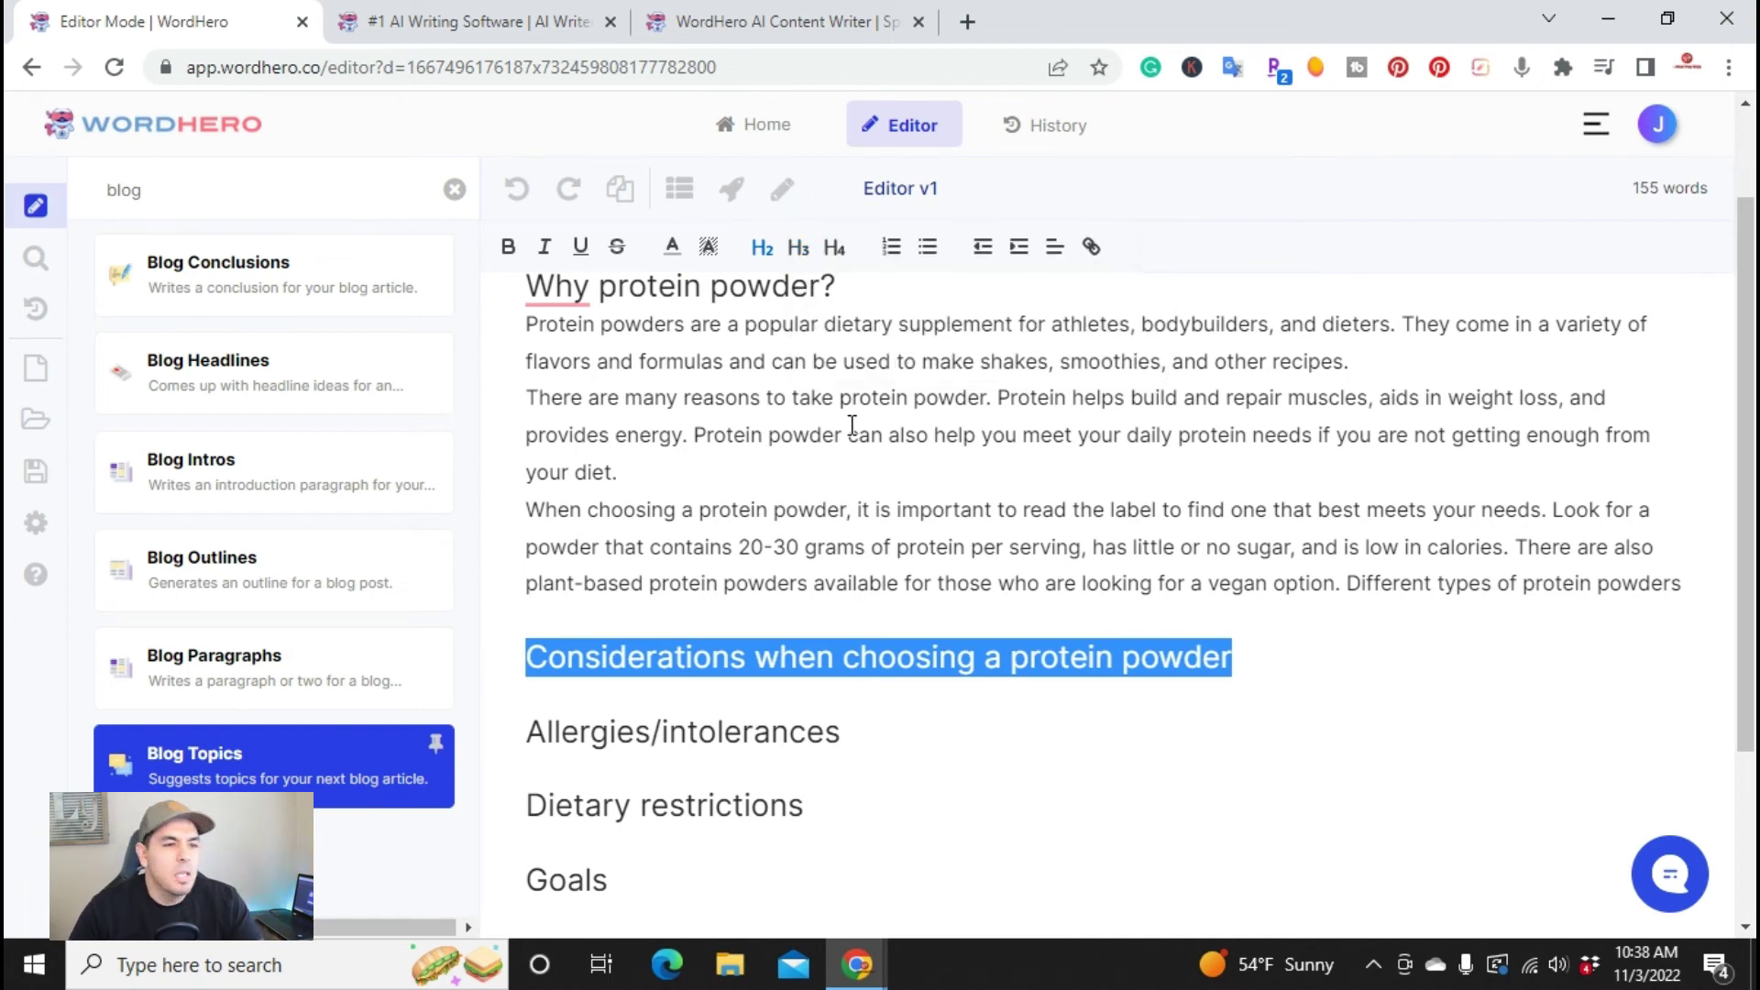
{"action": "scroll", "coordinate": [853, 443], "scroll_direction": "down", "scroll_amount": 2}
{"action": "scroll", "coordinate": [854, 444], "scroll_direction": "down", "scroll_amount": 1}
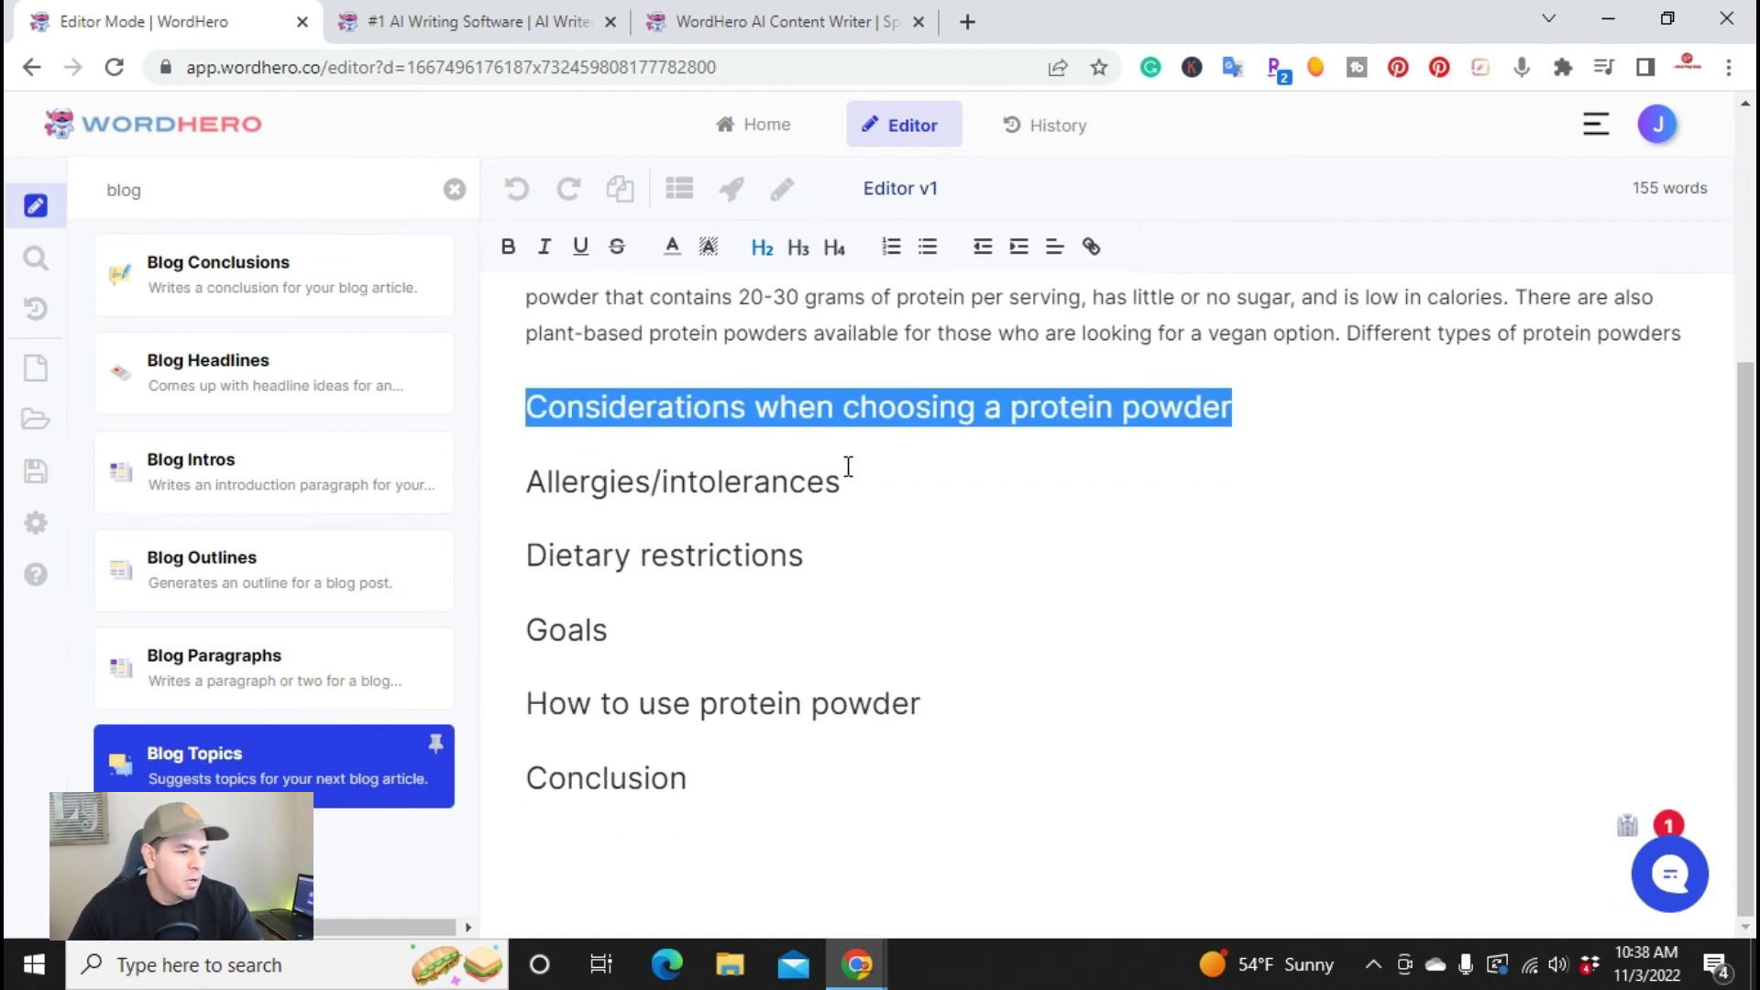
{"action": "double_click", "coordinate": [608, 779]}
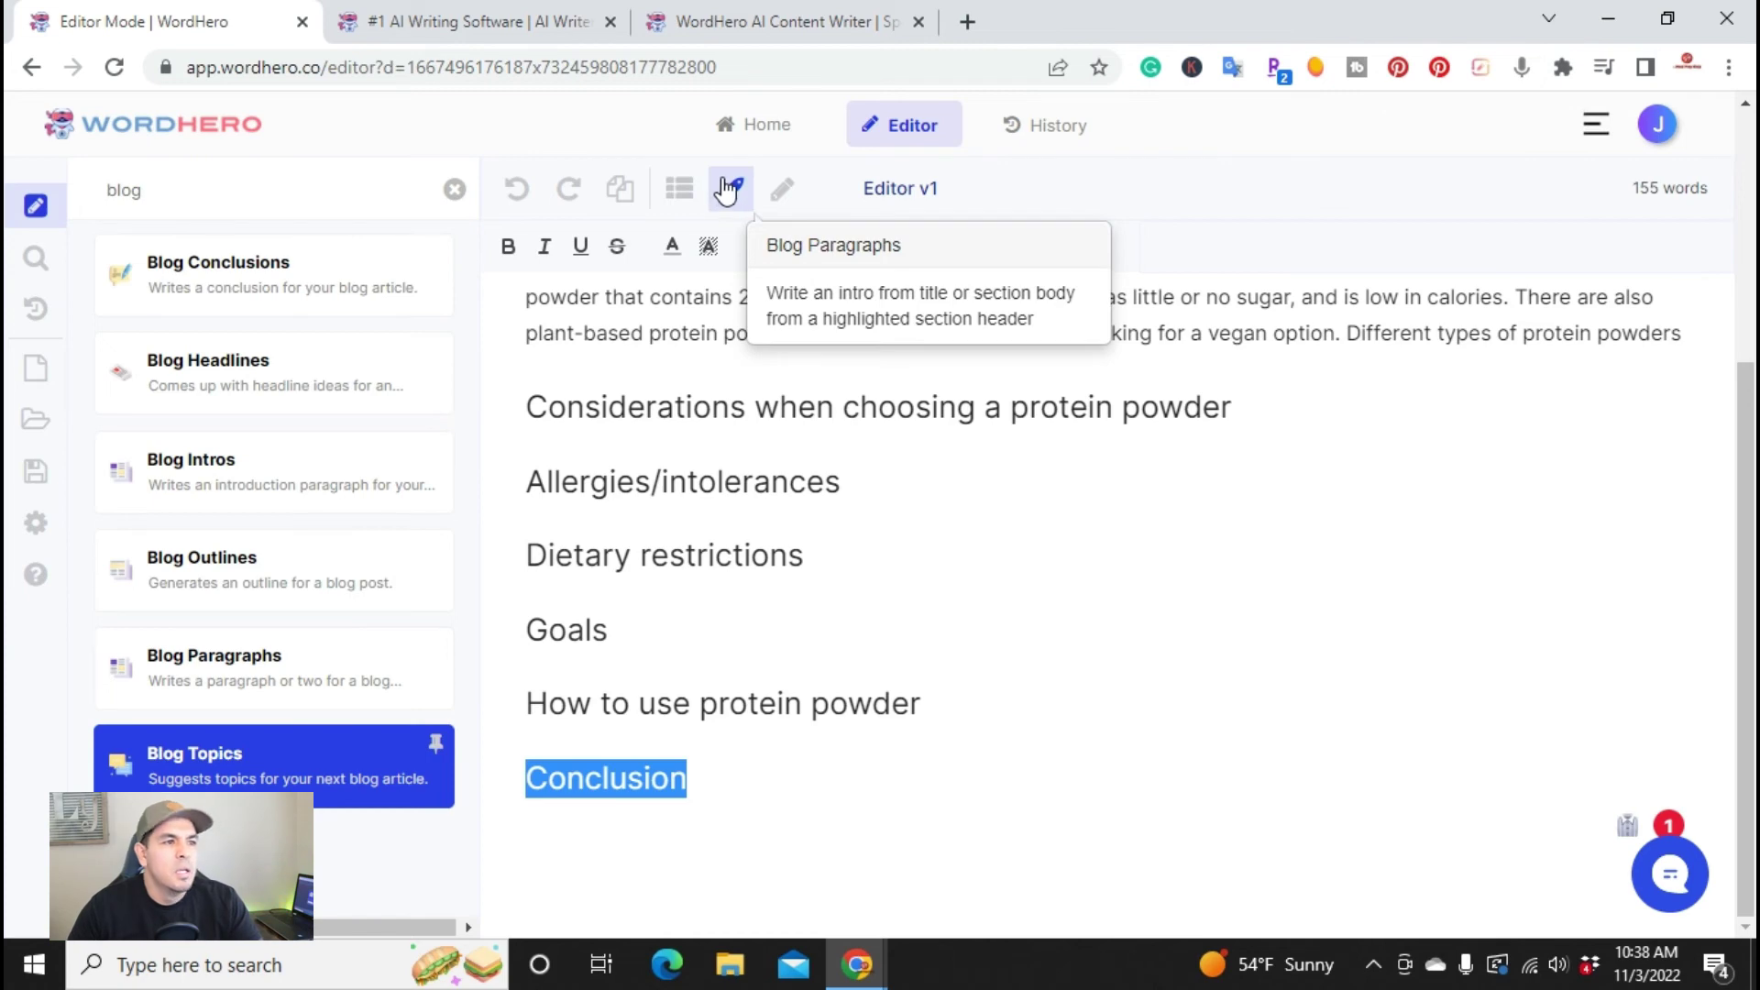
{"action": "scroll", "coordinate": [744, 632], "scroll_direction": "up", "scroll_amount": 4}
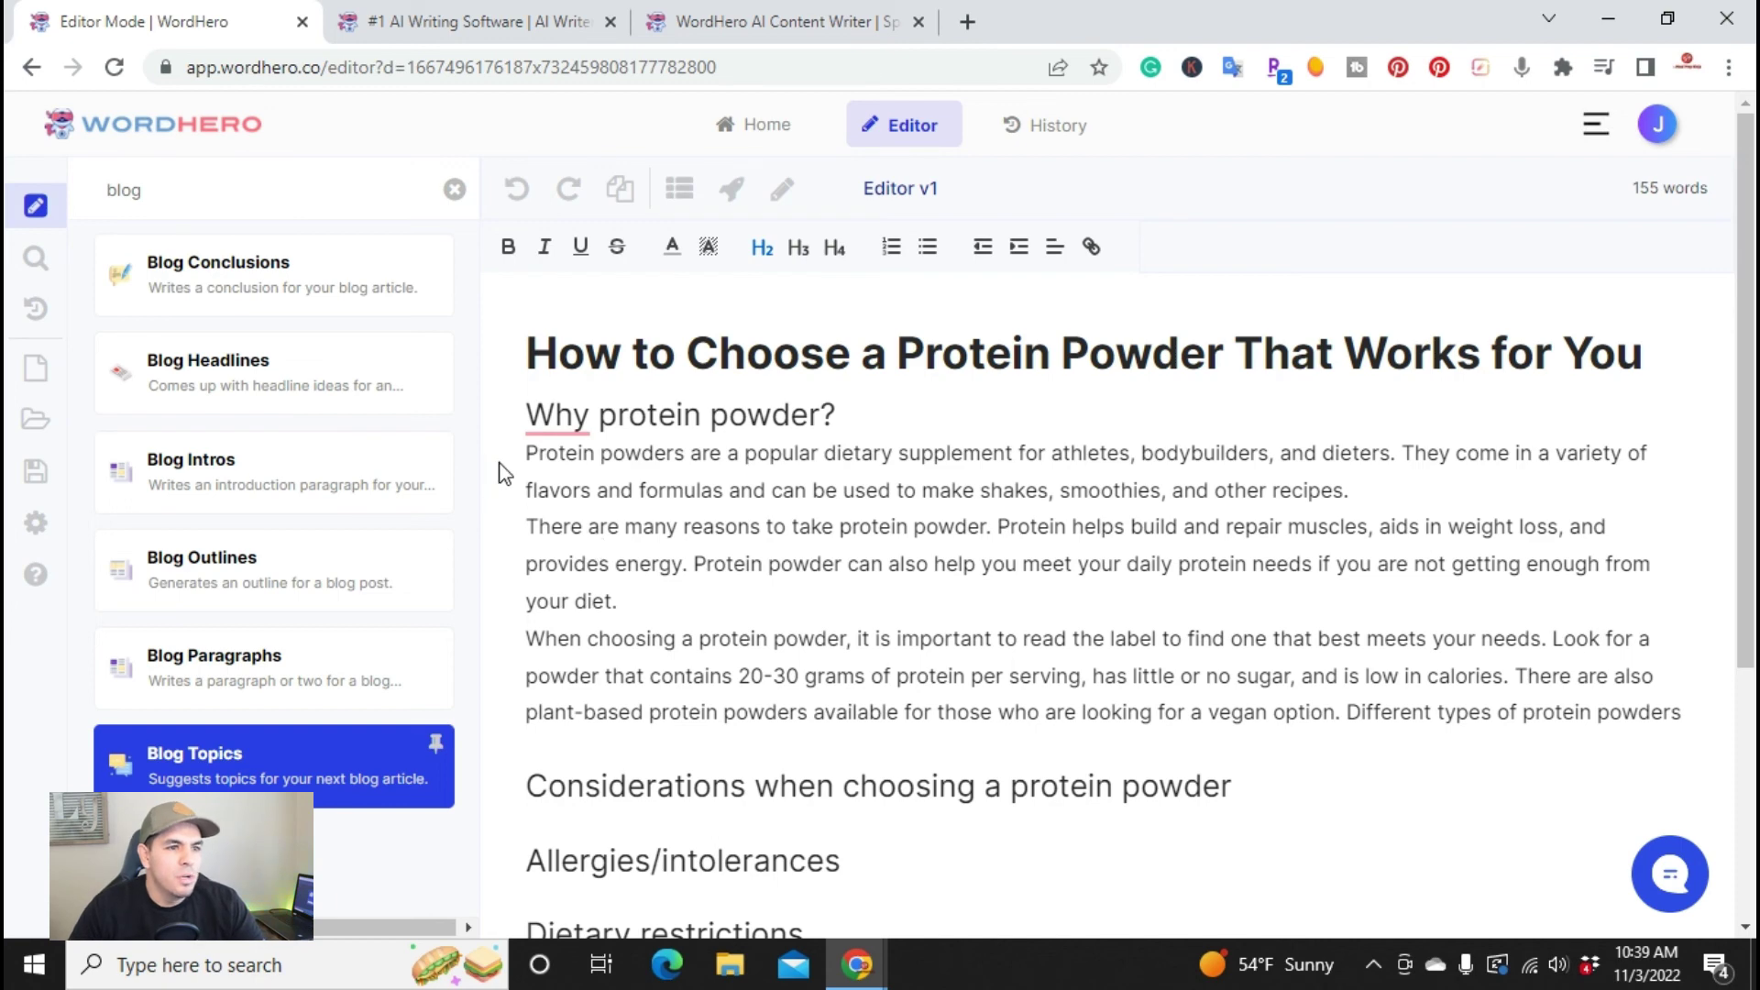
{"action": "left_click", "coordinate": [774, 15]}
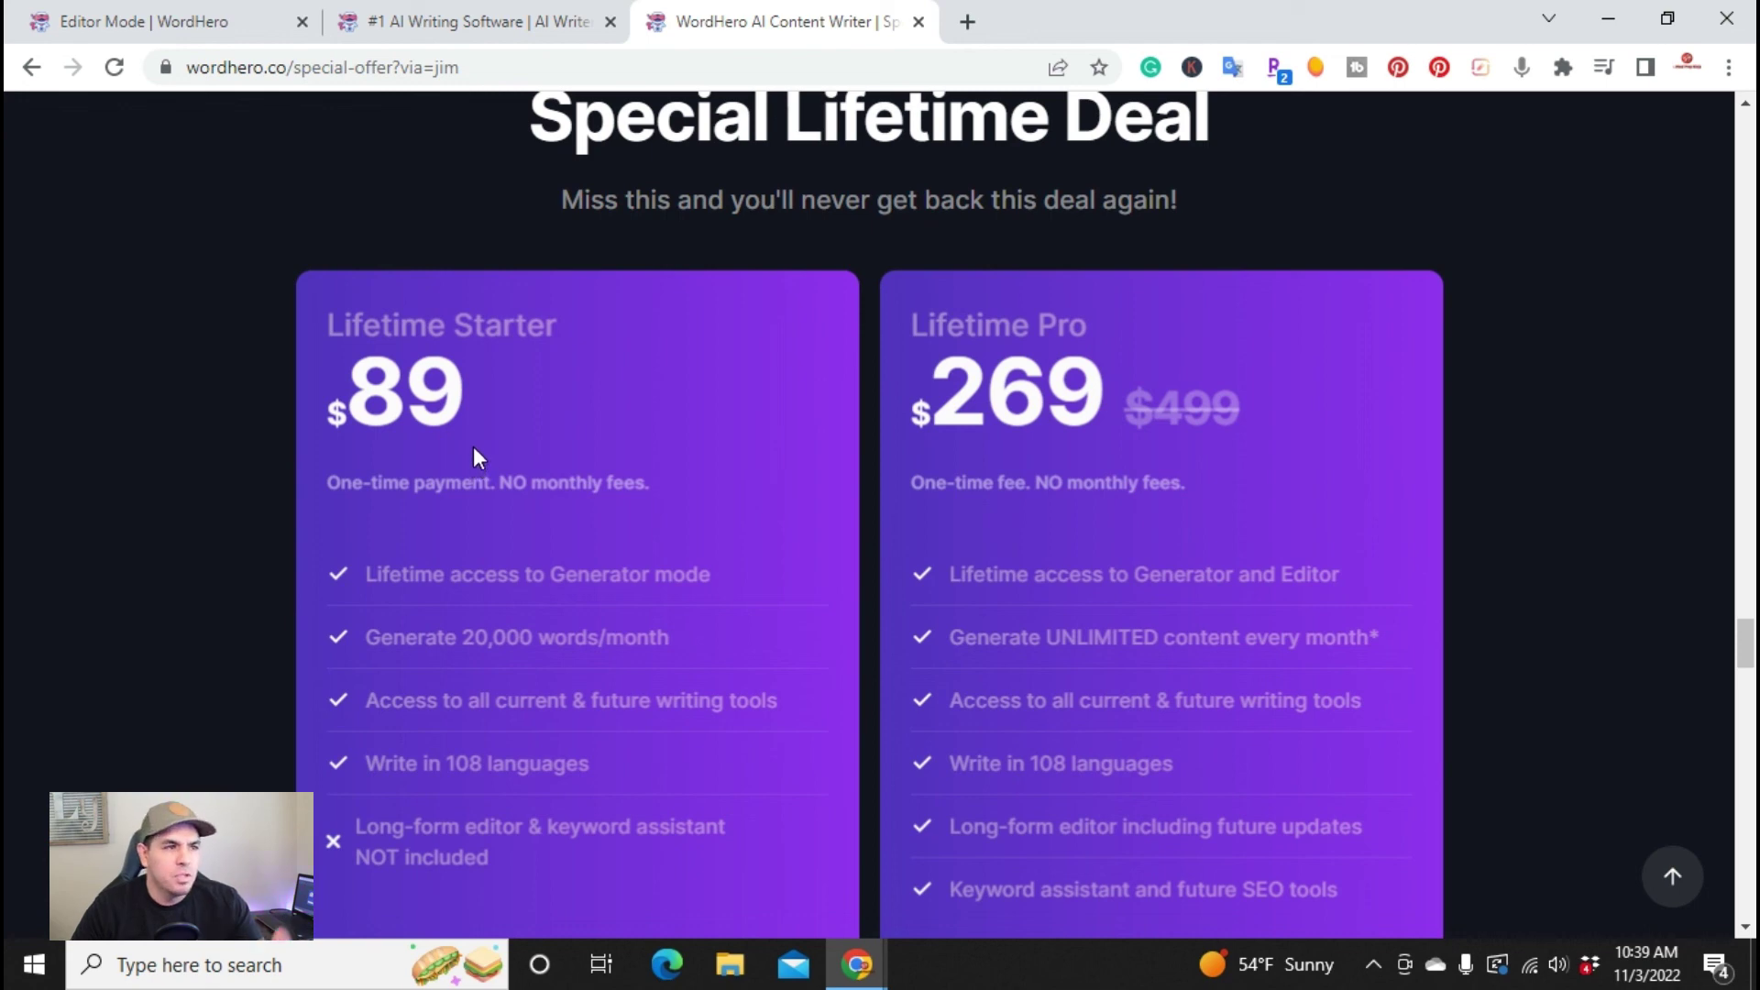
{"action": "left_click", "coordinate": [450, 6]}
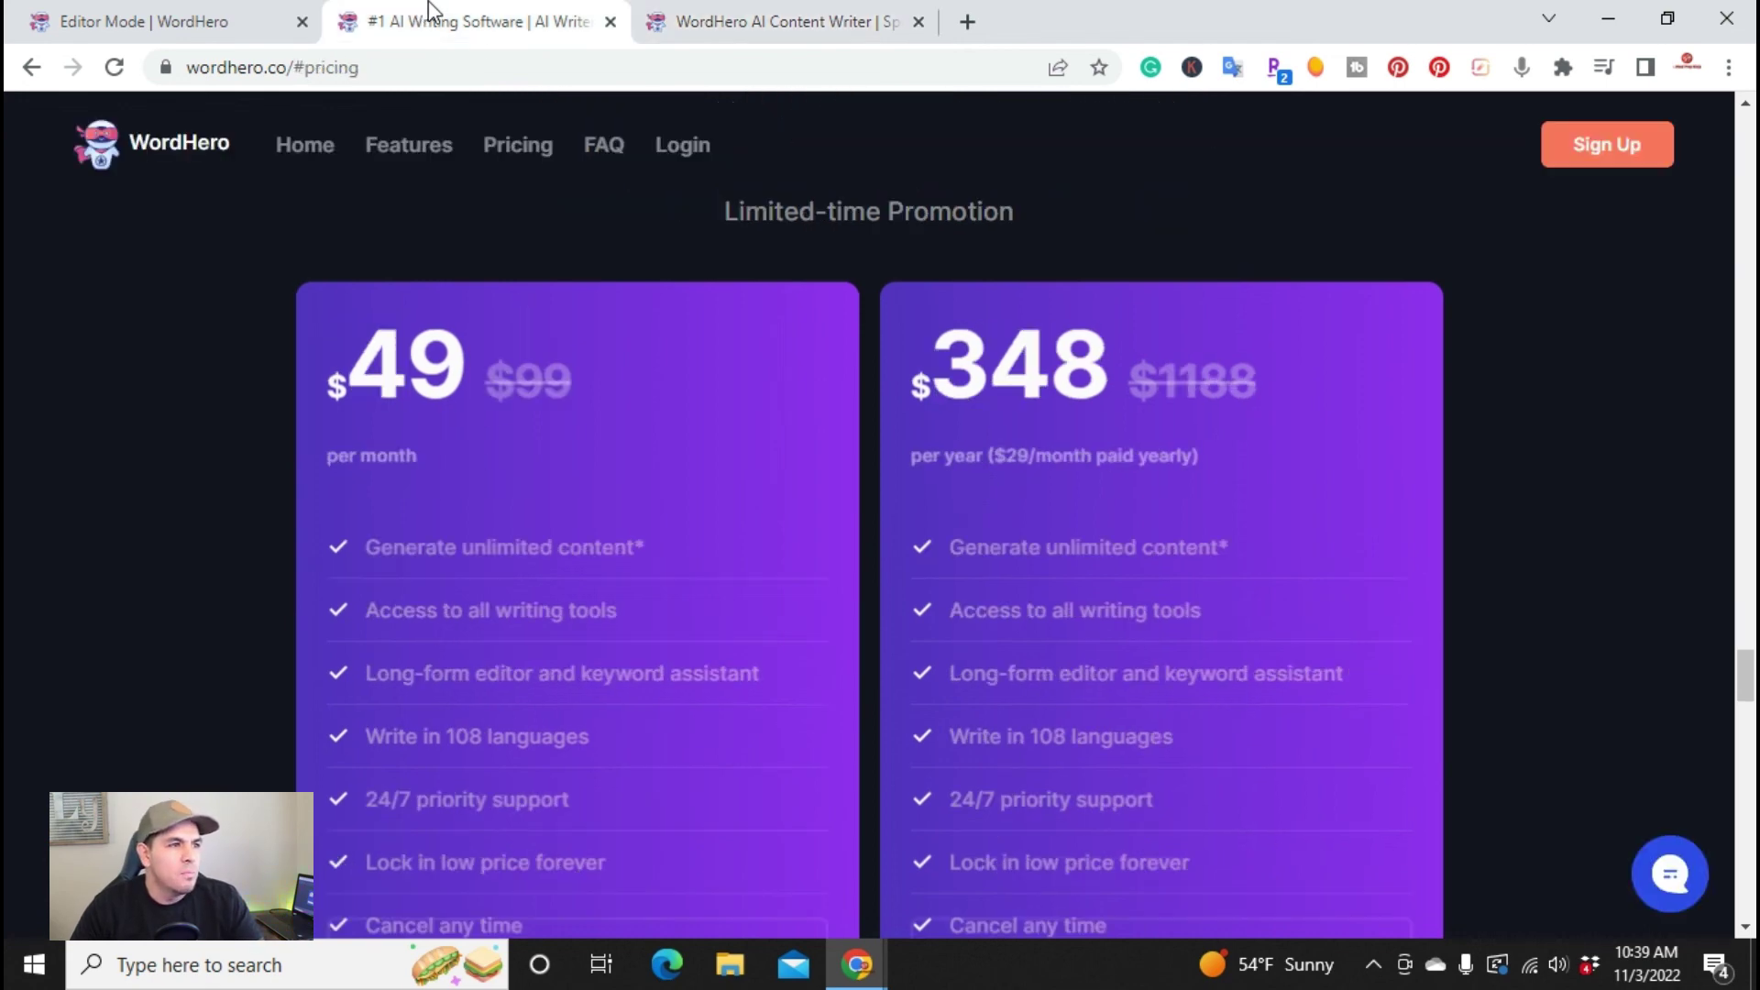
{"action": "left_click", "coordinate": [779, 15]}
{"action": "left_click", "coordinate": [147, 20]}
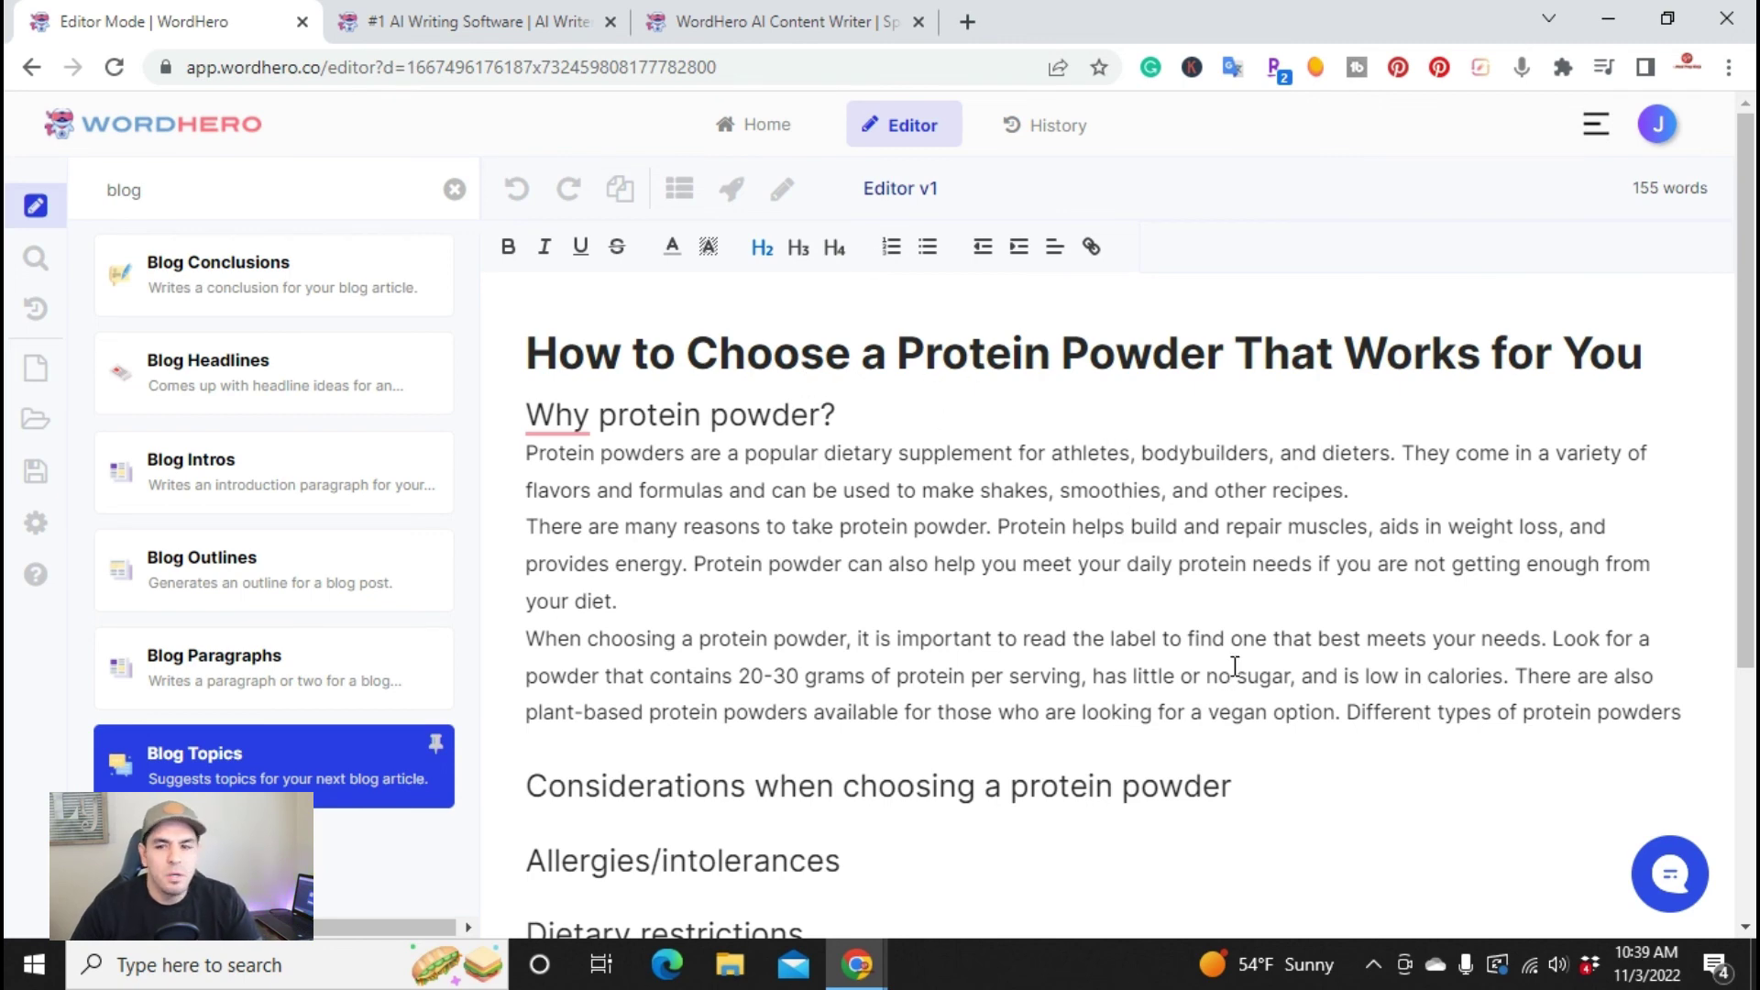
{"action": "left_click", "coordinate": [587, 17]}
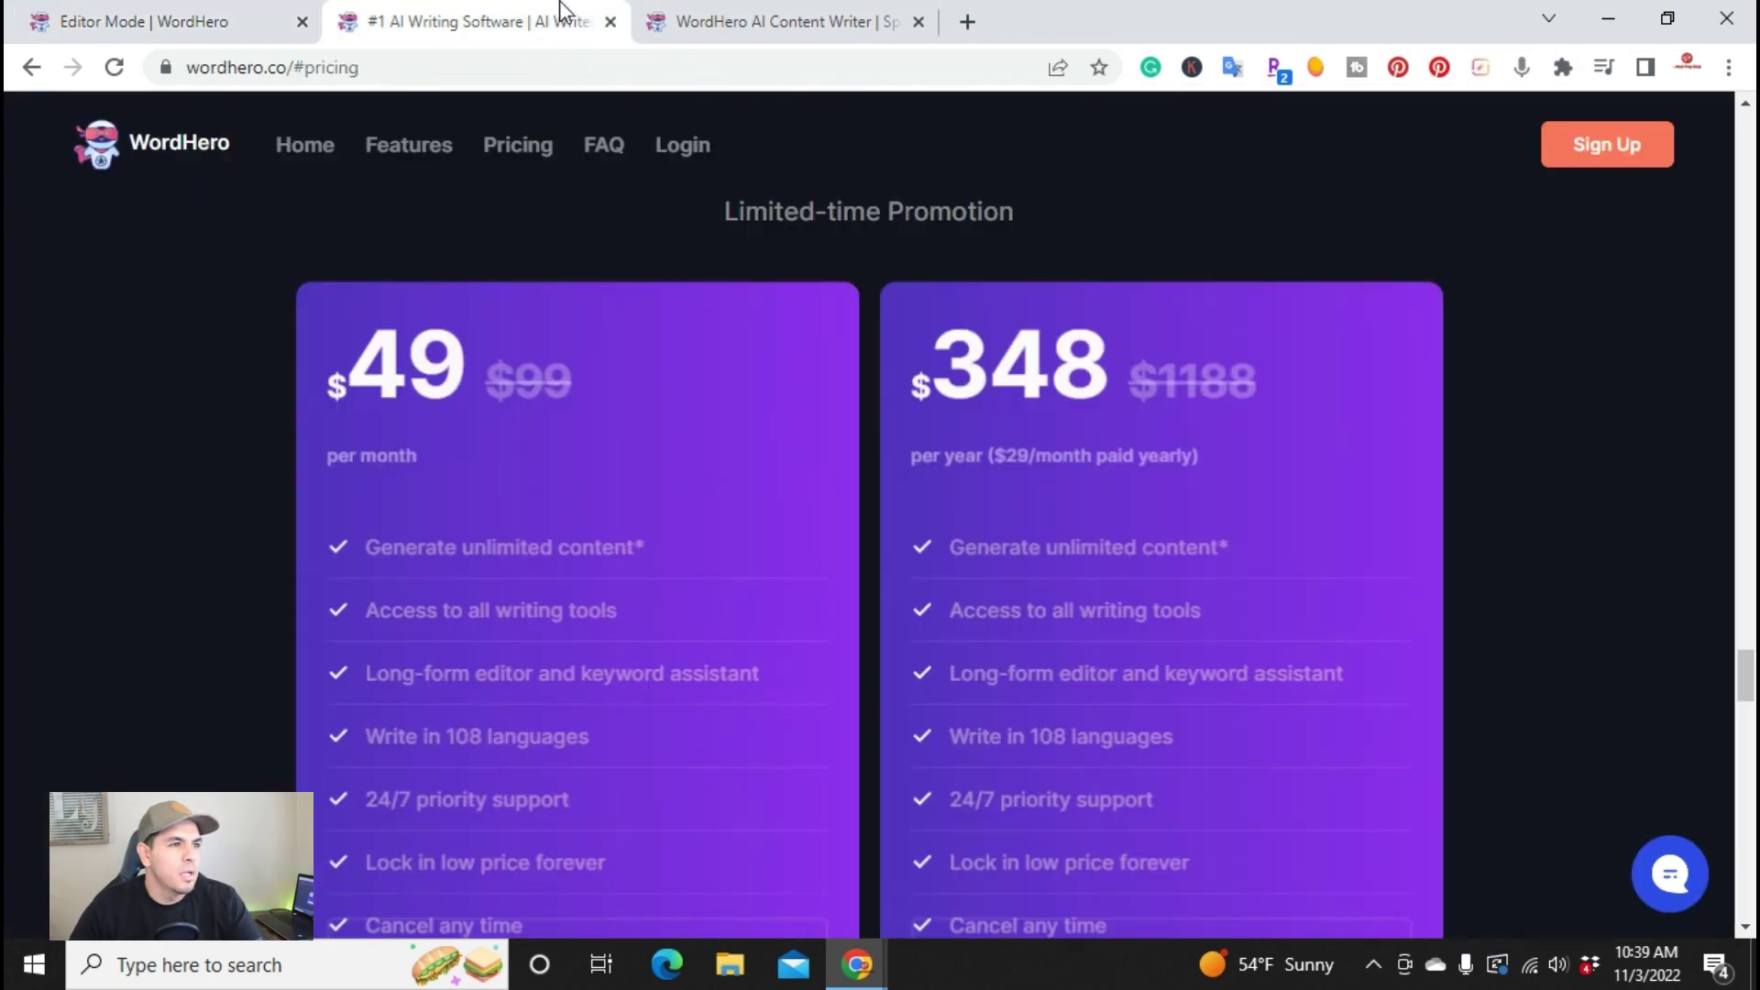
{"action": "left_click", "coordinate": [777, 18]}
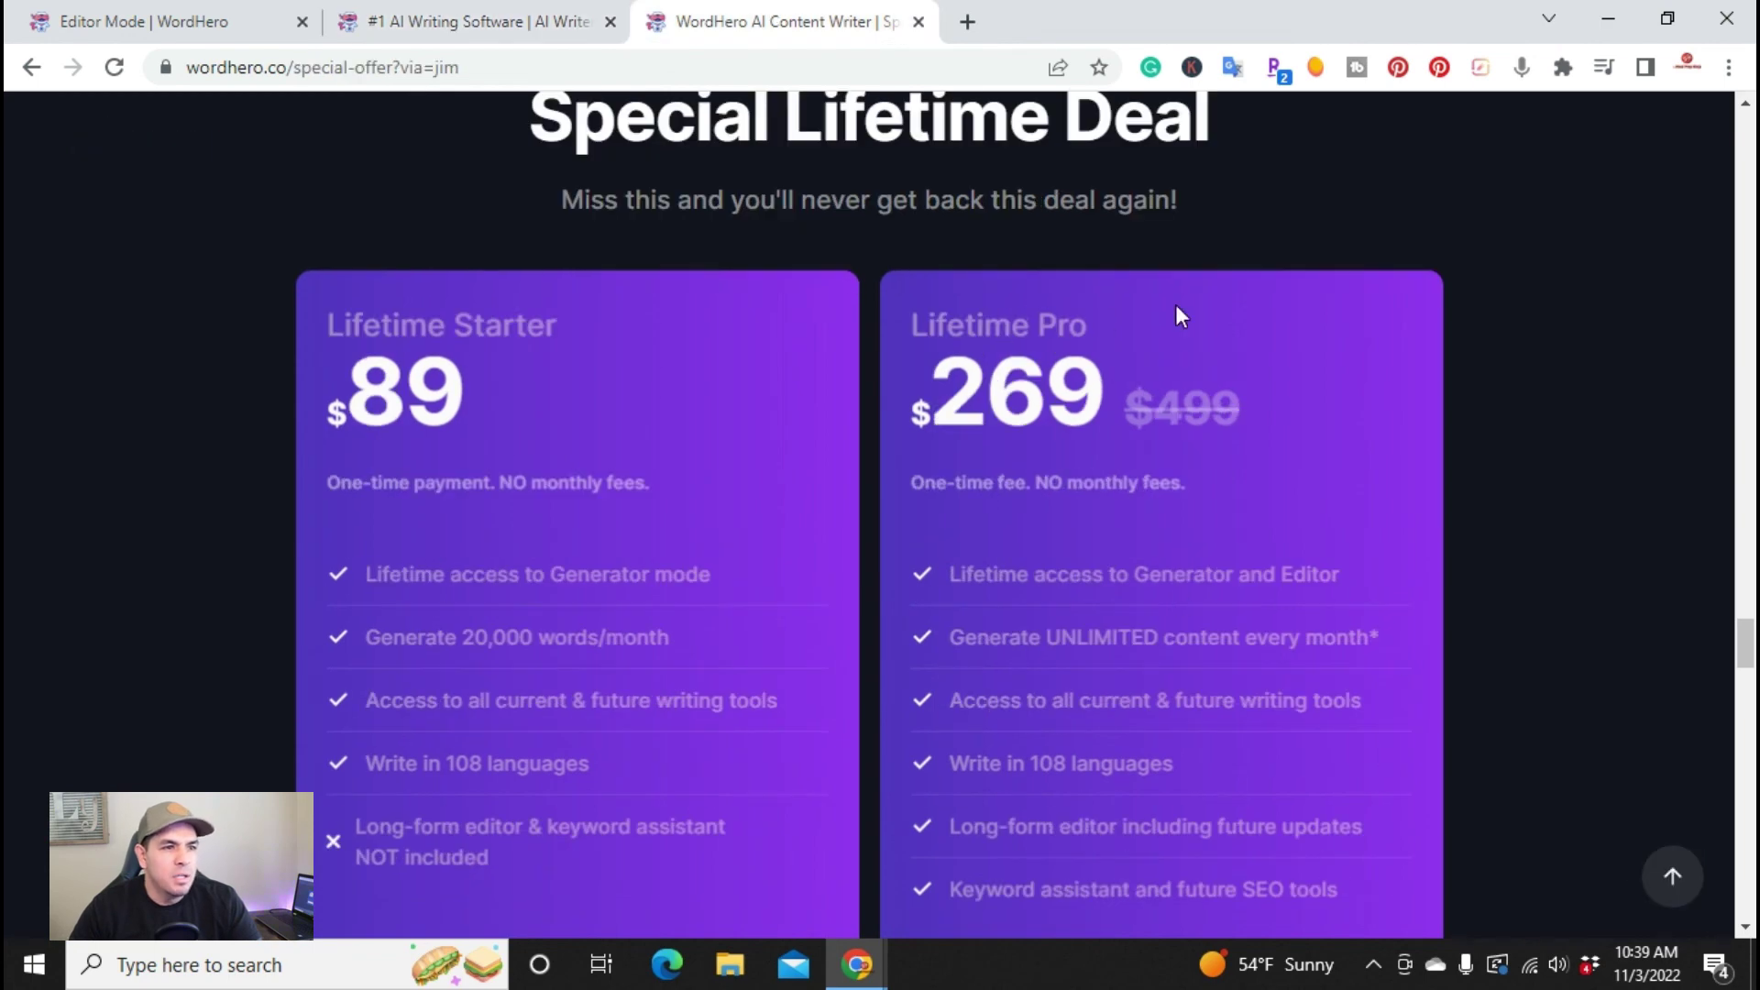
{"action": "left_click", "coordinate": [386, 11]}
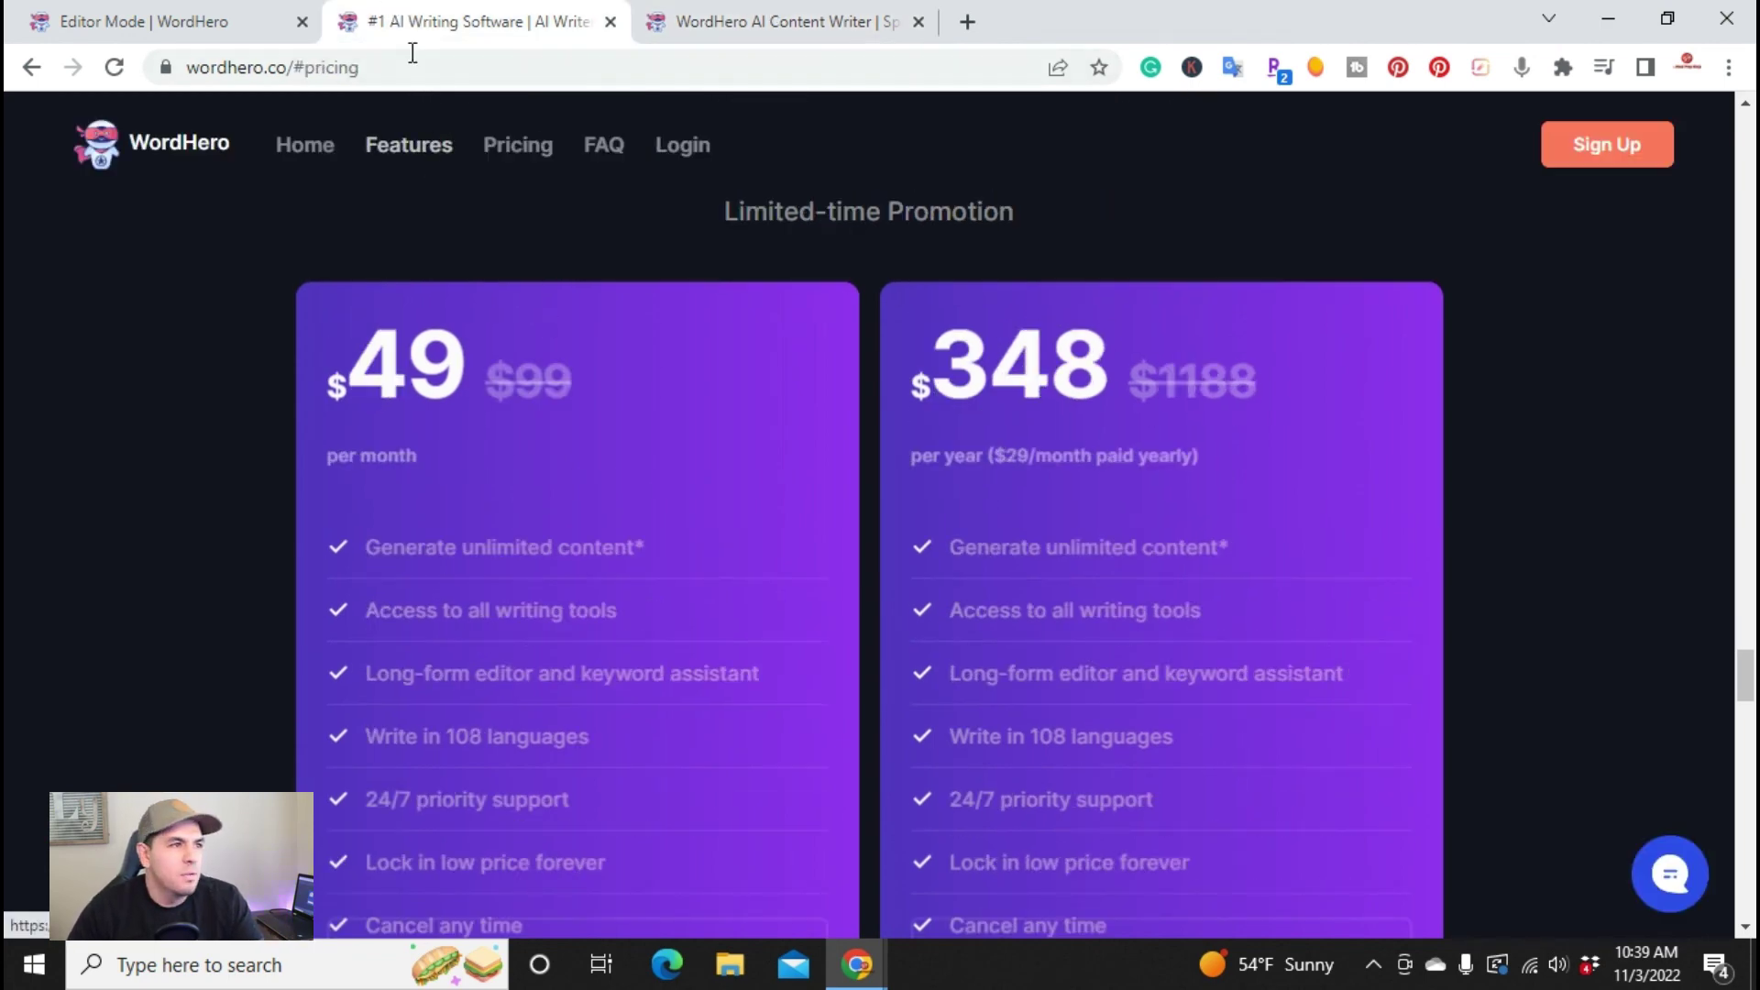
{"action": "left_click", "coordinate": [262, 7]}
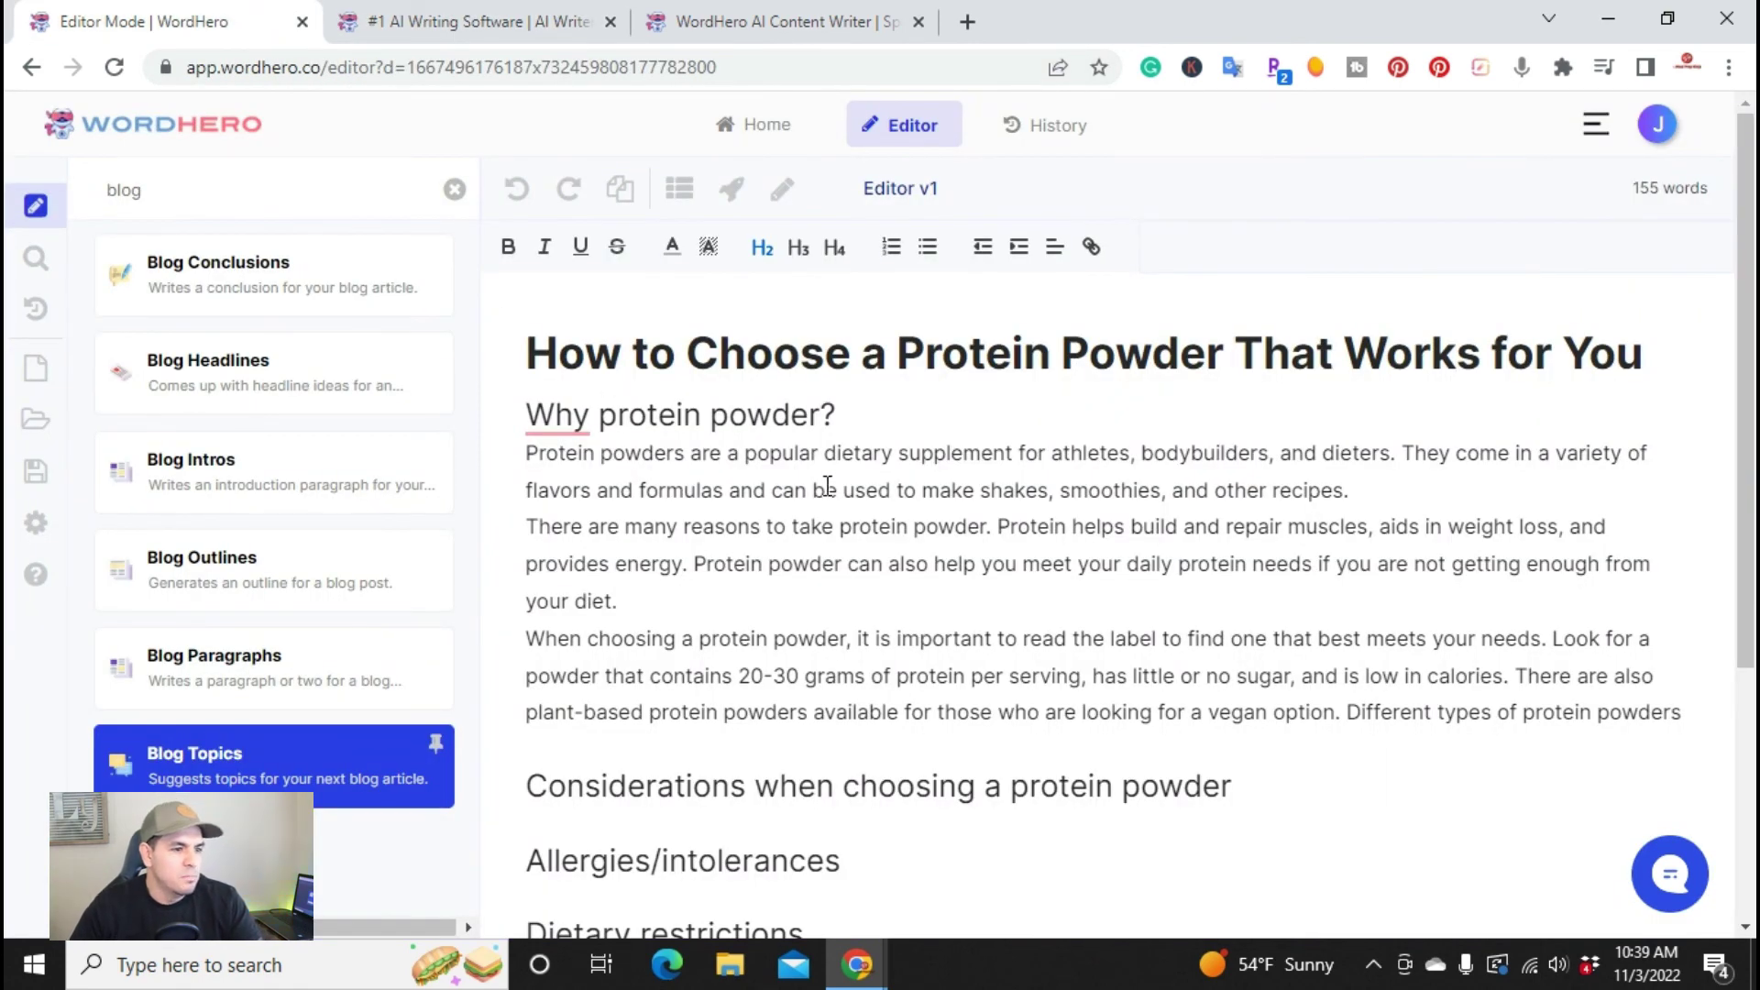
{"action": "scroll", "coordinate": [828, 486], "scroll_direction": "down", "scroll_amount": 1}
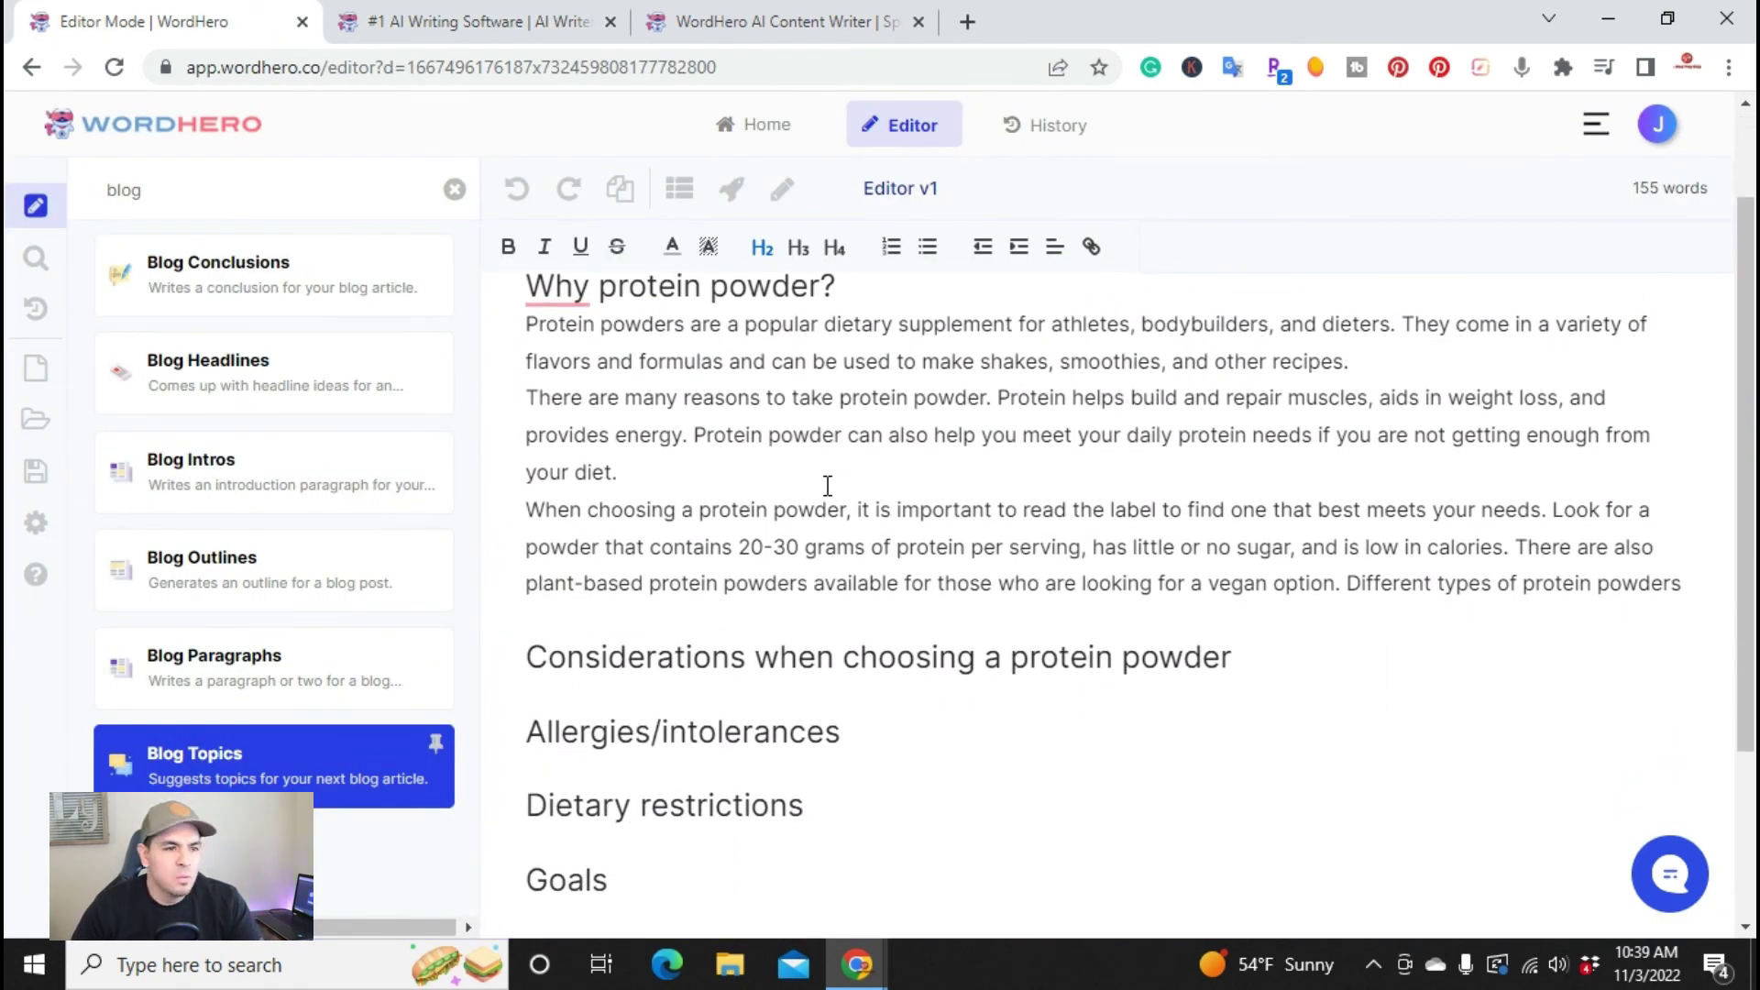